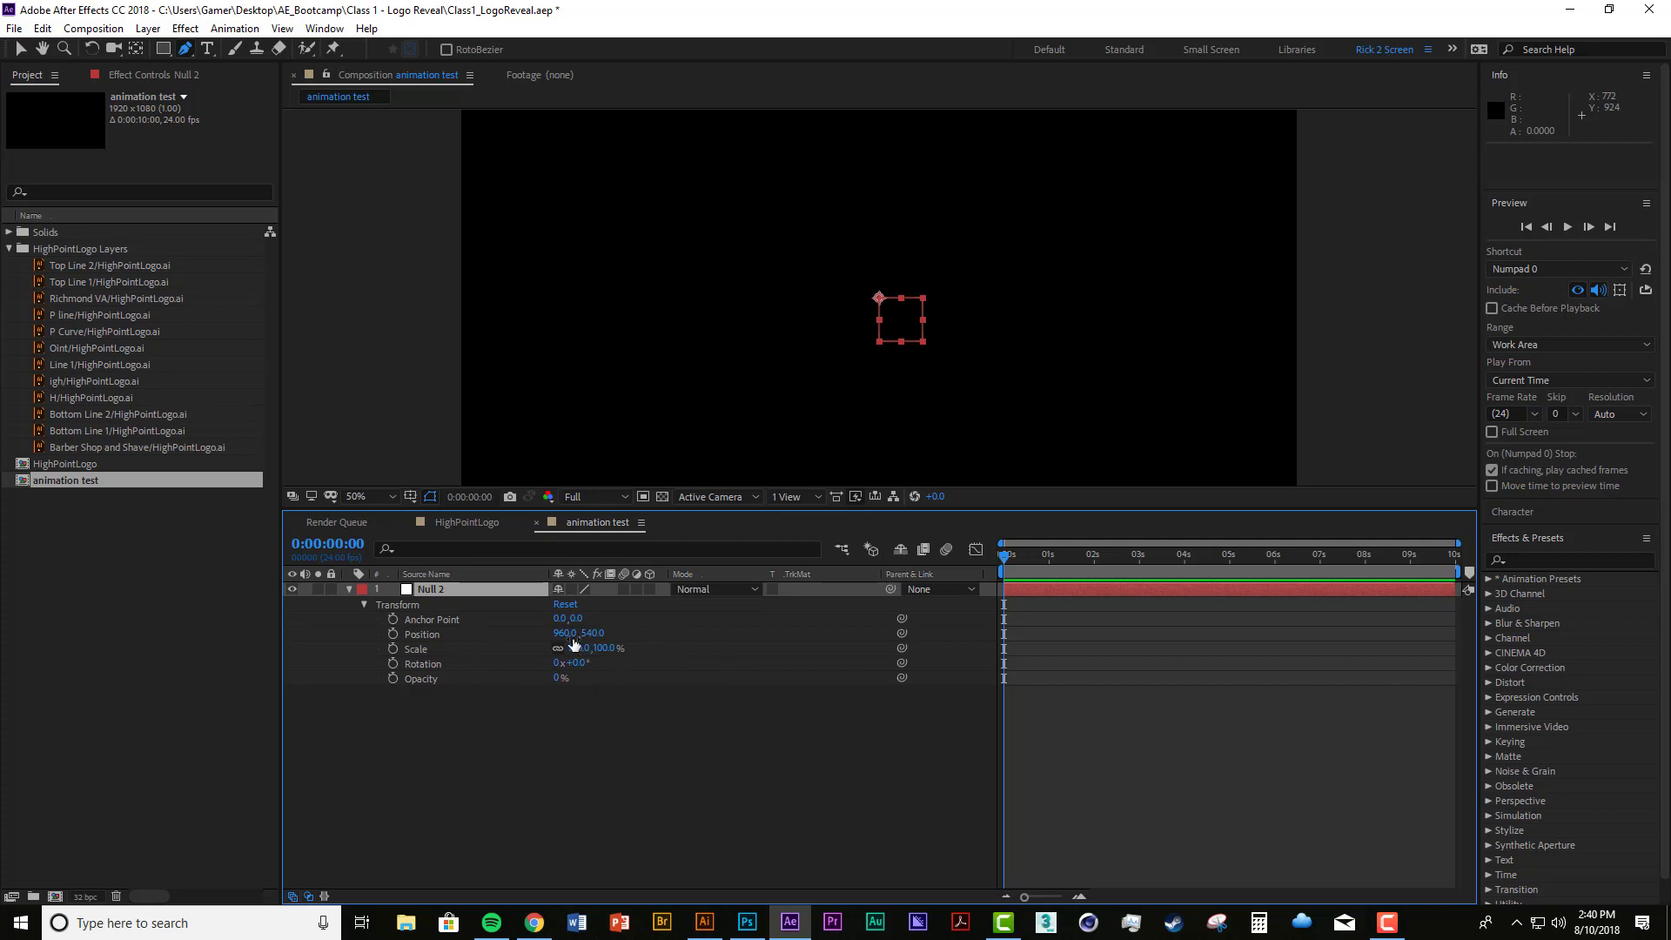
Step: Reposition the Null 2 layer in the composition to about 445, 573
{"action": "left_click_drag", "start_coordinate": [565, 633], "coordinate": [562, 638]}
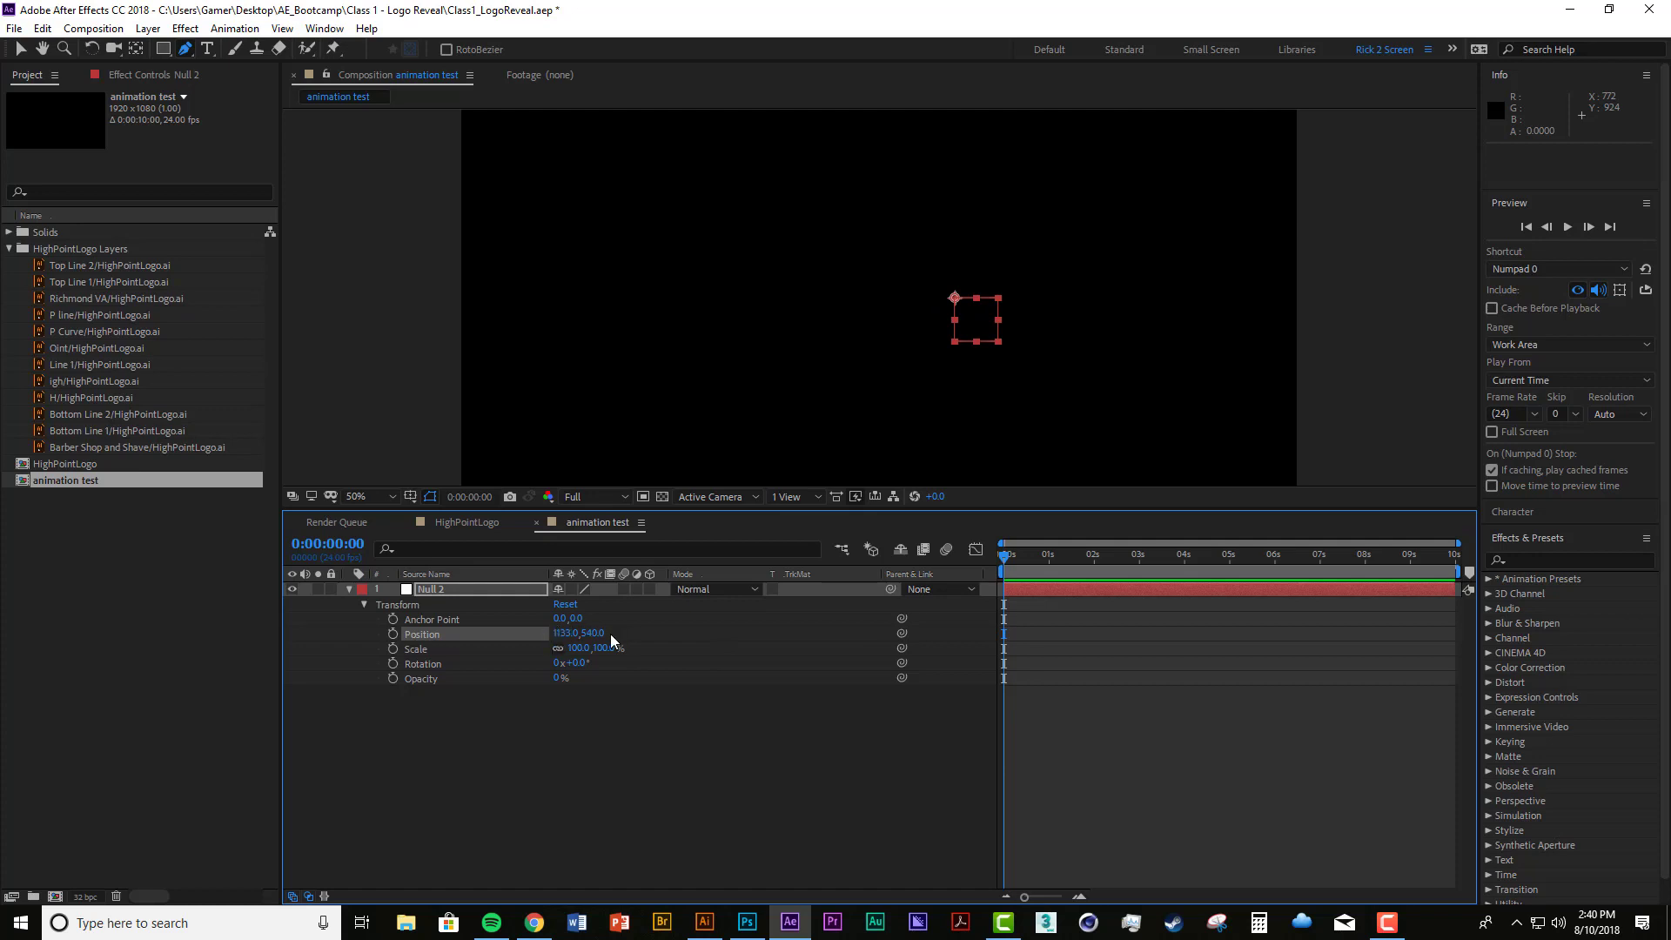
{"action": "left_click_drag", "start_coordinate": [568, 633], "coordinate": [490, 637]}
{"action": "left_click_drag", "start_coordinate": [595, 634], "coordinate": [529, 641]}
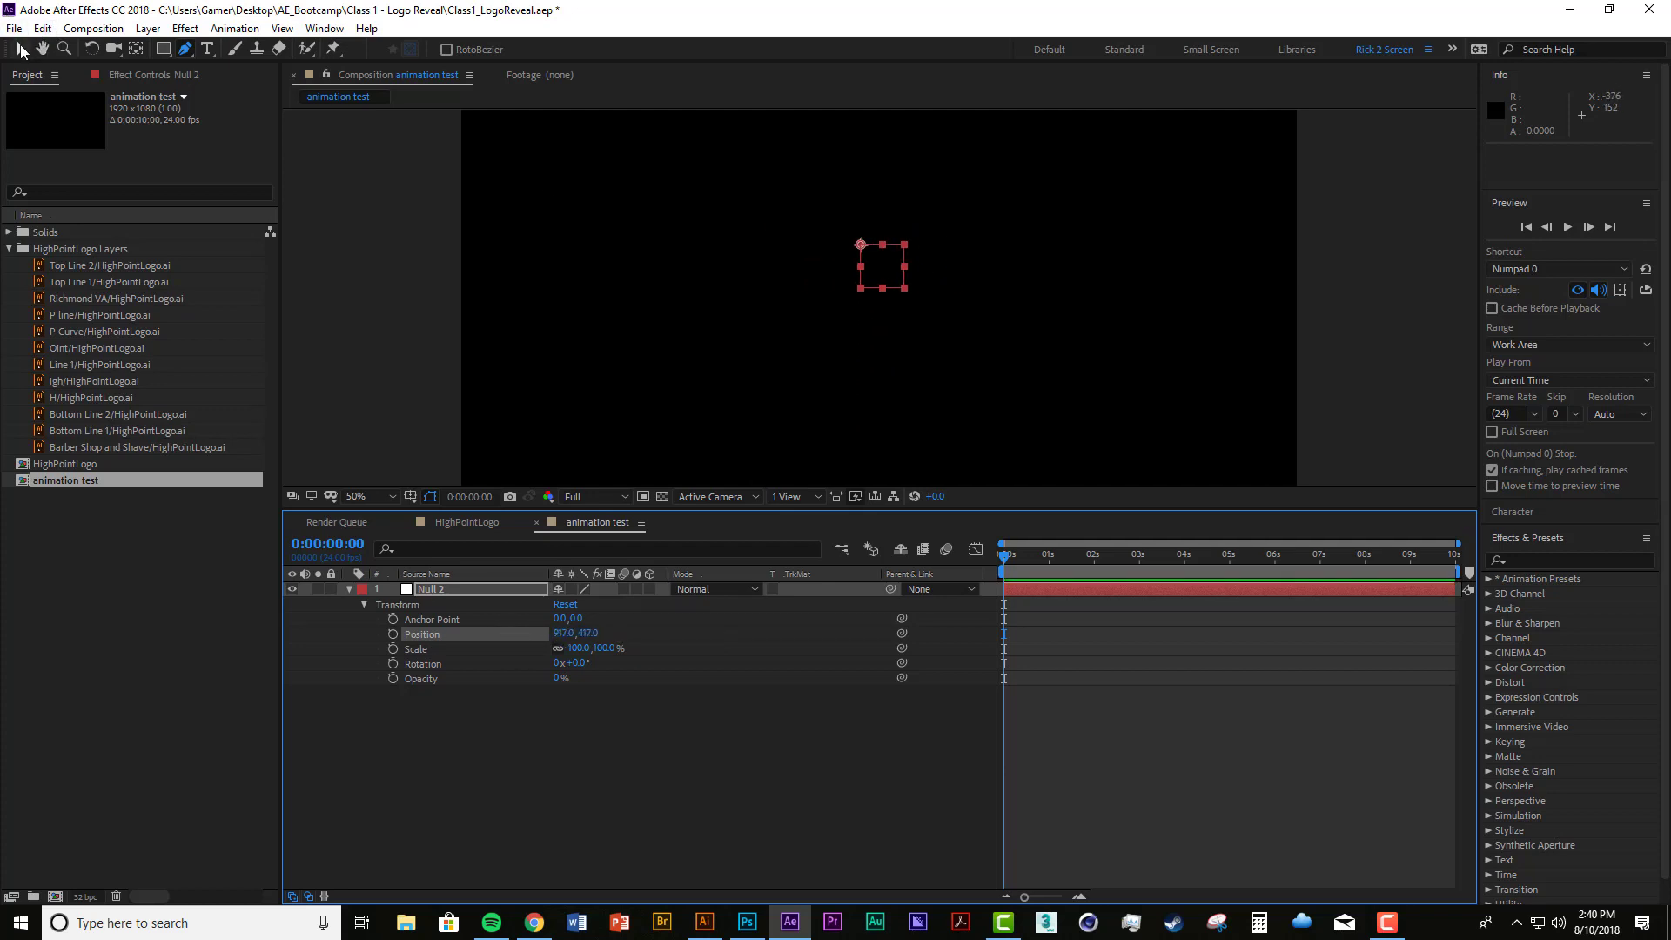
{"action": "left_click", "coordinate": [22, 48]}
{"action": "mouse_move", "coordinate": [860, 251]}
{"action": "left_mouse_down"}
{"action": "mouse_move", "coordinate": [836, 251]}
{"action": "mouse_move", "coordinate": [730, 353]}
{"action": "mouse_move", "coordinate": [913, 353]}
{"action": "mouse_move", "coordinate": [802, 302]}
{"action": "mouse_move", "coordinate": [768, 380]}
{"action": "mouse_move", "coordinate": [978, 261]}
{"action": "mouse_move", "coordinate": [845, 262]}
{"action": "mouse_move", "coordinate": [766, 314]}
{"action": "mouse_move", "coordinate": [879, 291]}
{"action": "mouse_move", "coordinate": [831, 291]}
{"action": "mouse_move", "coordinate": [766, 328]}
{"action": "mouse_move", "coordinate": [811, 315]}
{"action": "mouse_move", "coordinate": [703, 314]}
{"action": "left_mouse_up"}
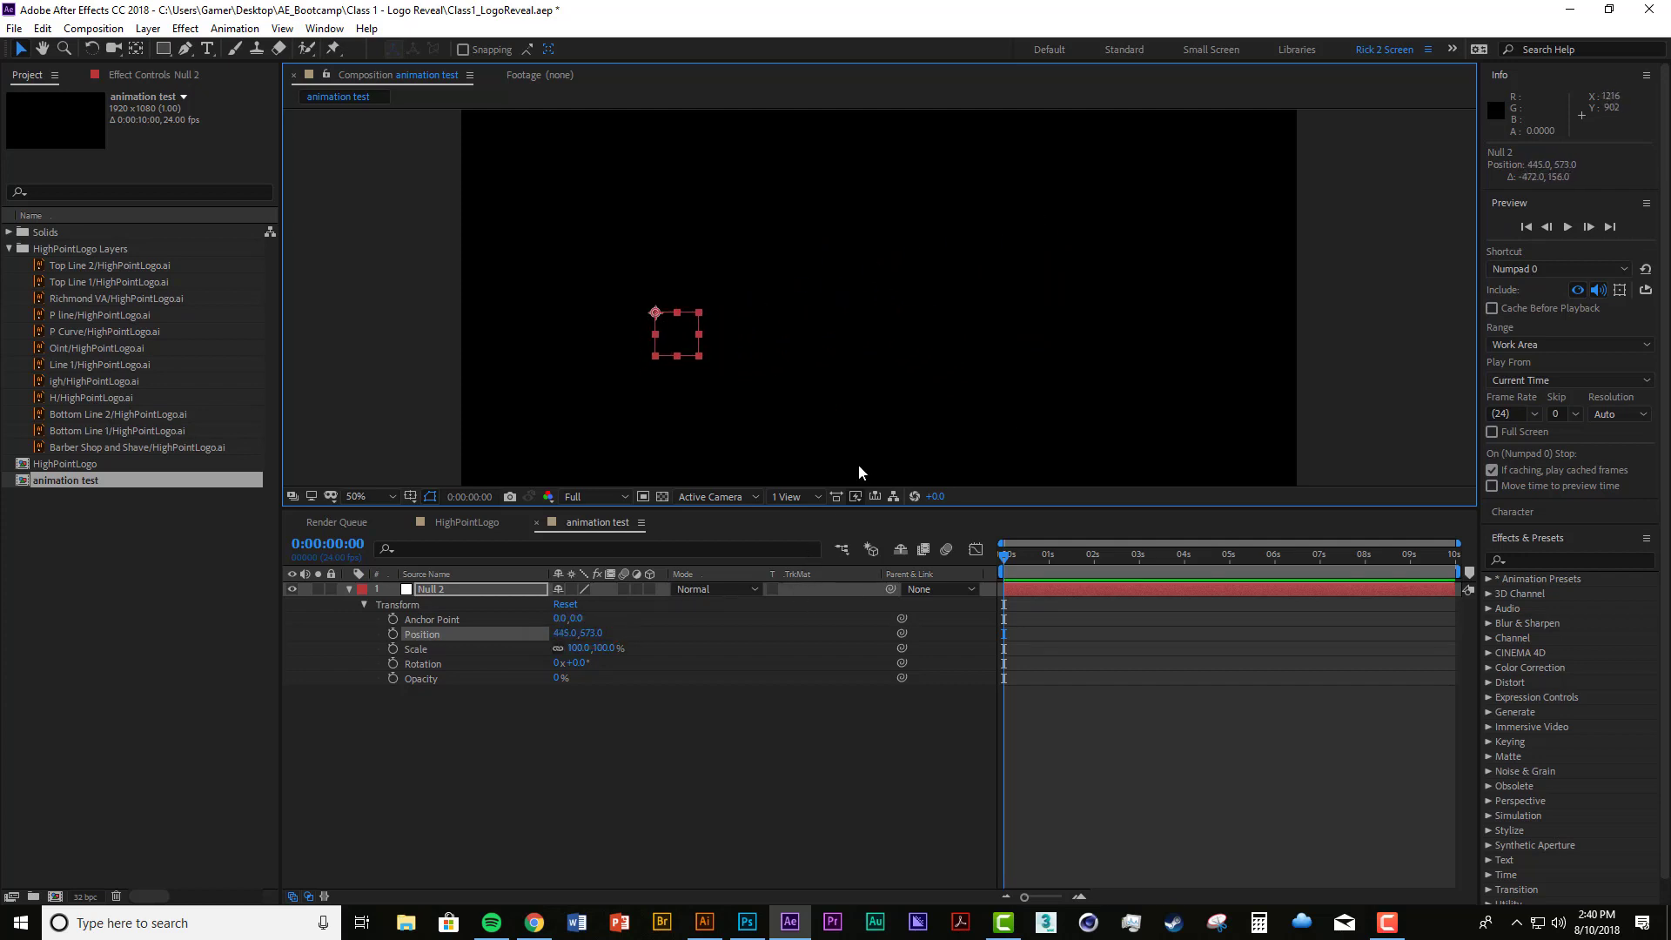
Step: Animate Null 2's position with a keyframe at 0 seconds and another at 2 seconds at about 1331, 573
{"action": "left_click", "coordinate": [393, 634]}
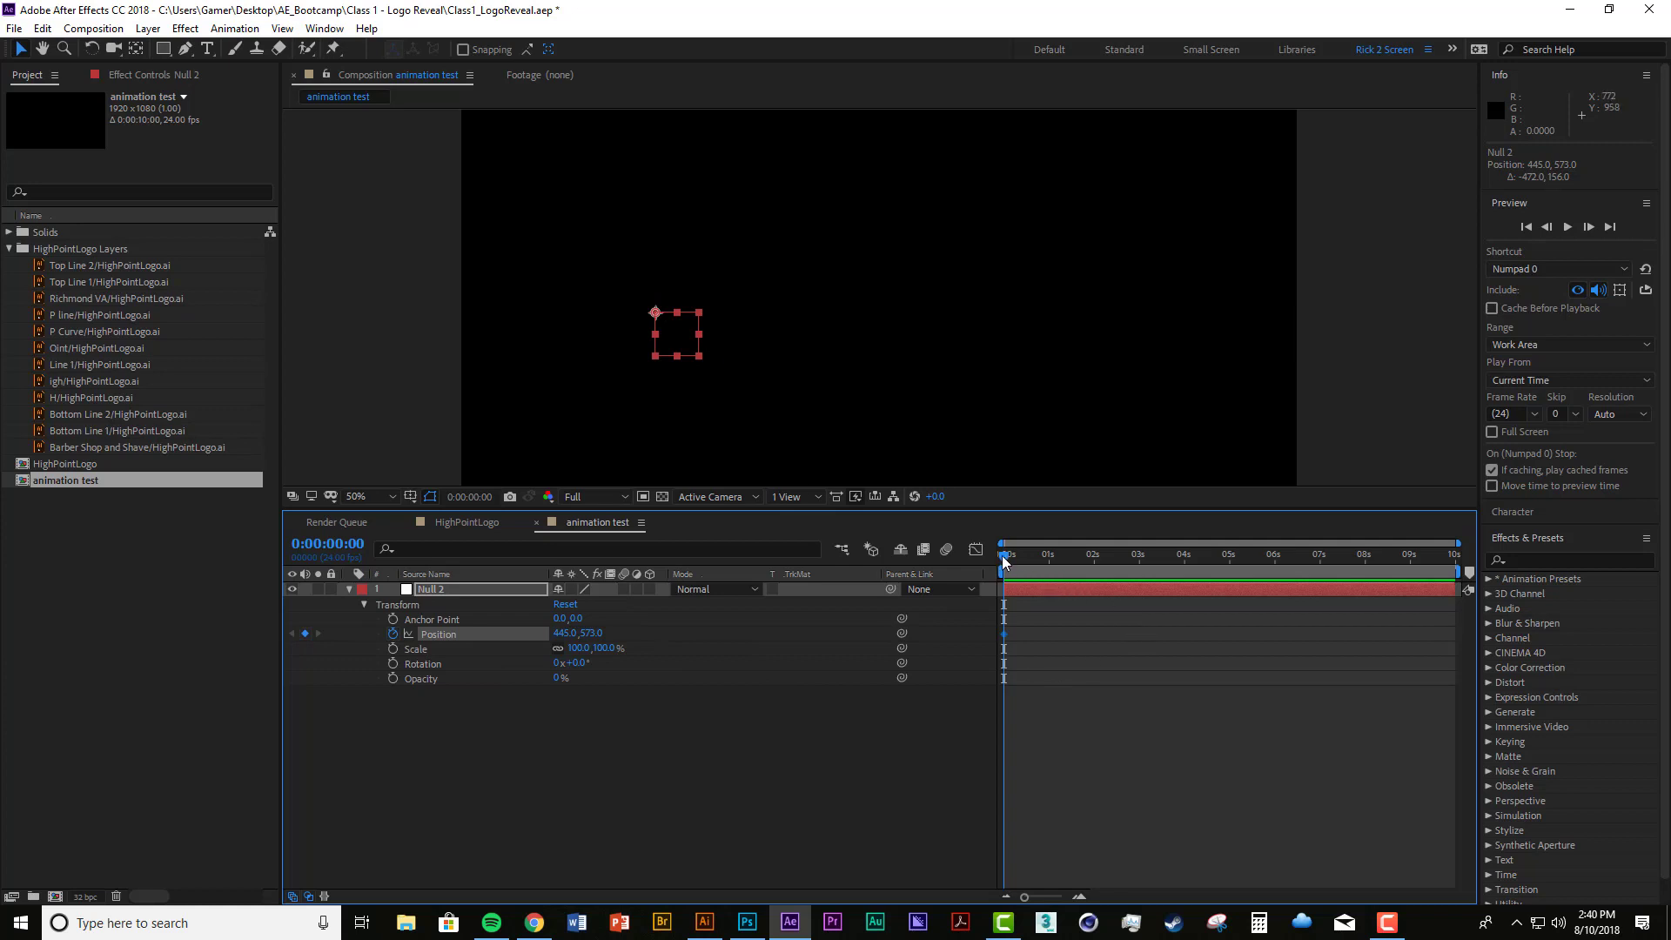
{"action": "left_click_drag", "start_coordinate": [1005, 557], "coordinate": [1094, 566]}
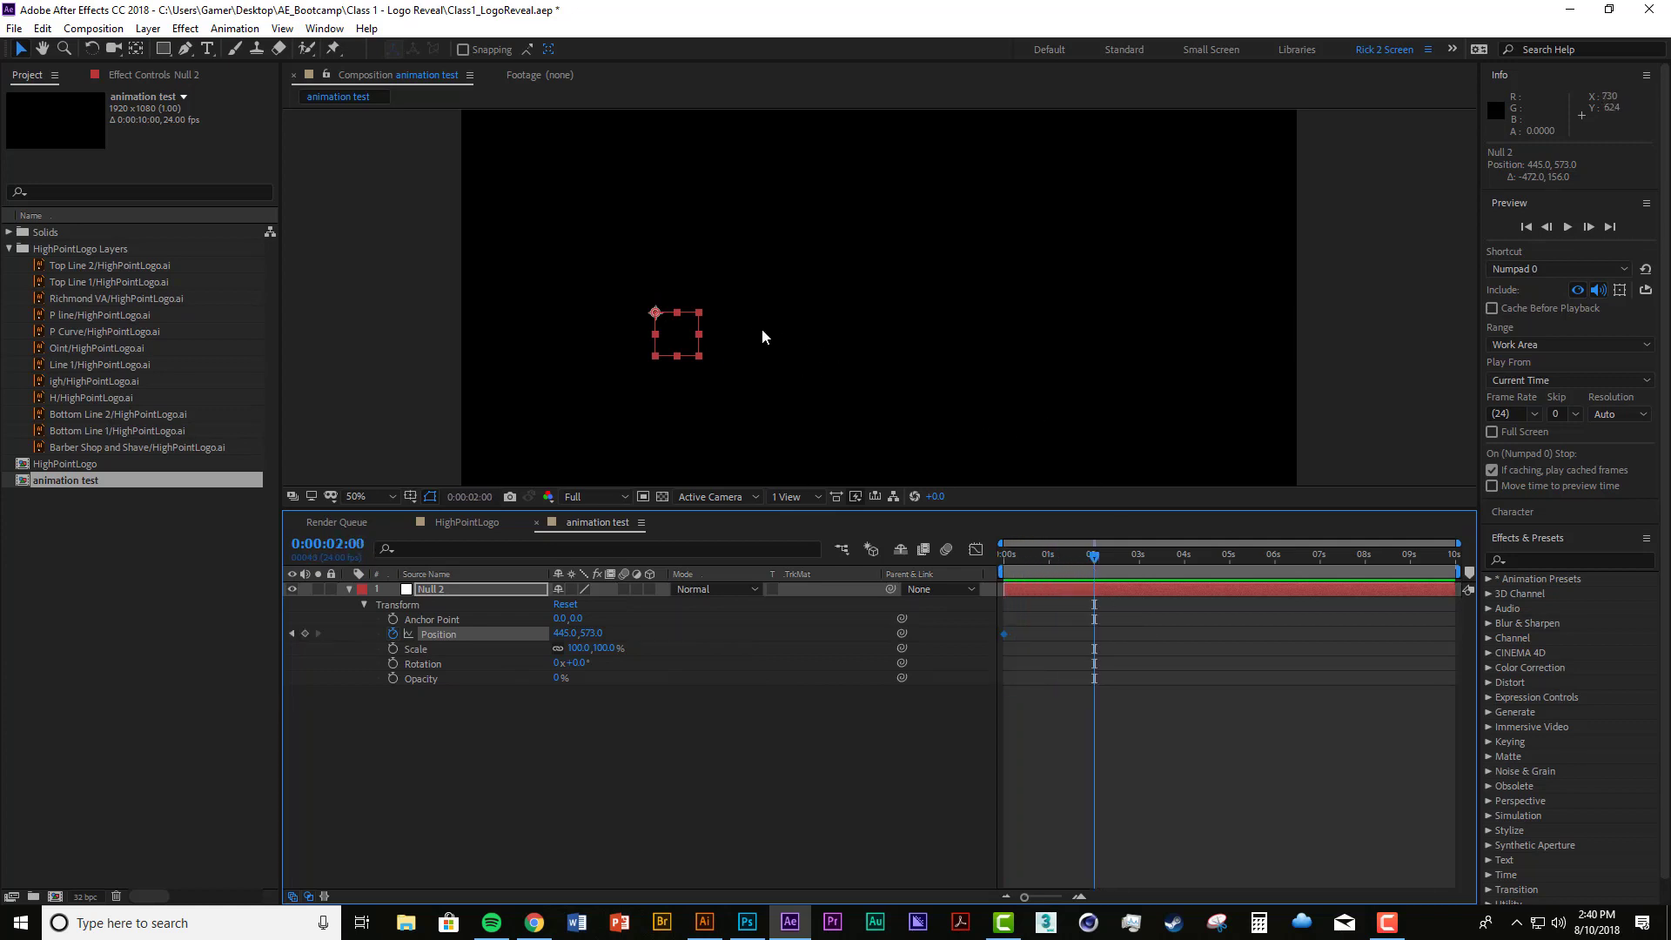
{"action": "left_click_drag", "start_coordinate": [655, 314], "coordinate": [1041, 313]}
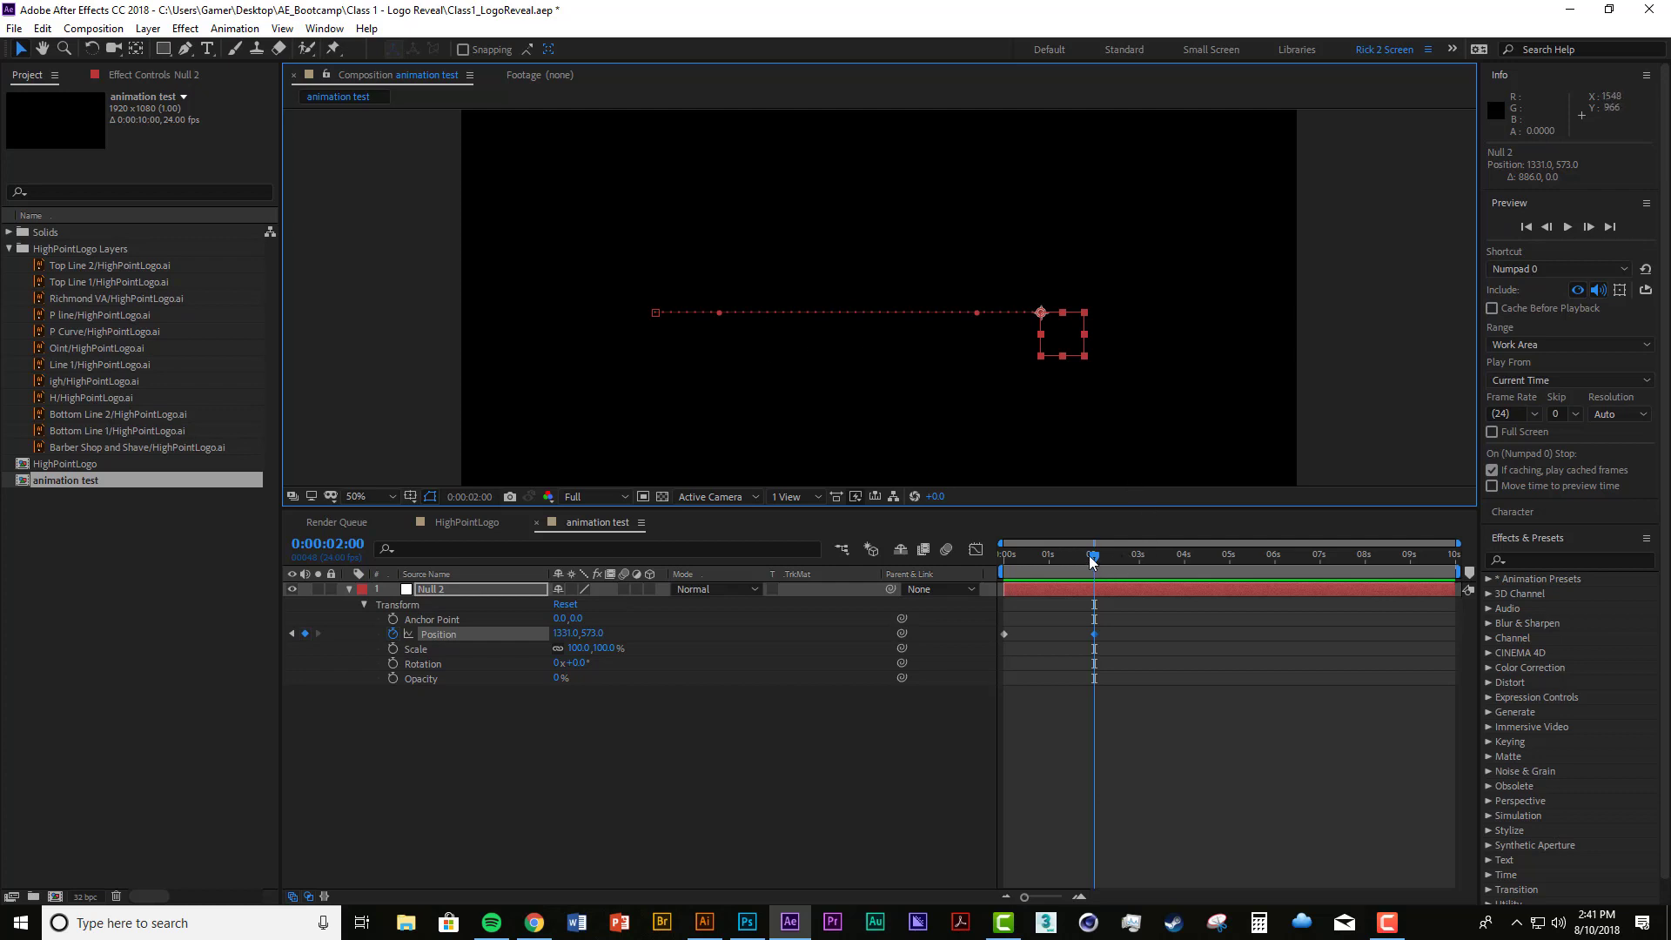
Step: Bend Null 2's straight motion path into an S-curve, arching up after the first keyframe and dipping before the second
{"action": "left_click_drag", "start_coordinate": [1089, 555], "coordinate": [1048, 555]}
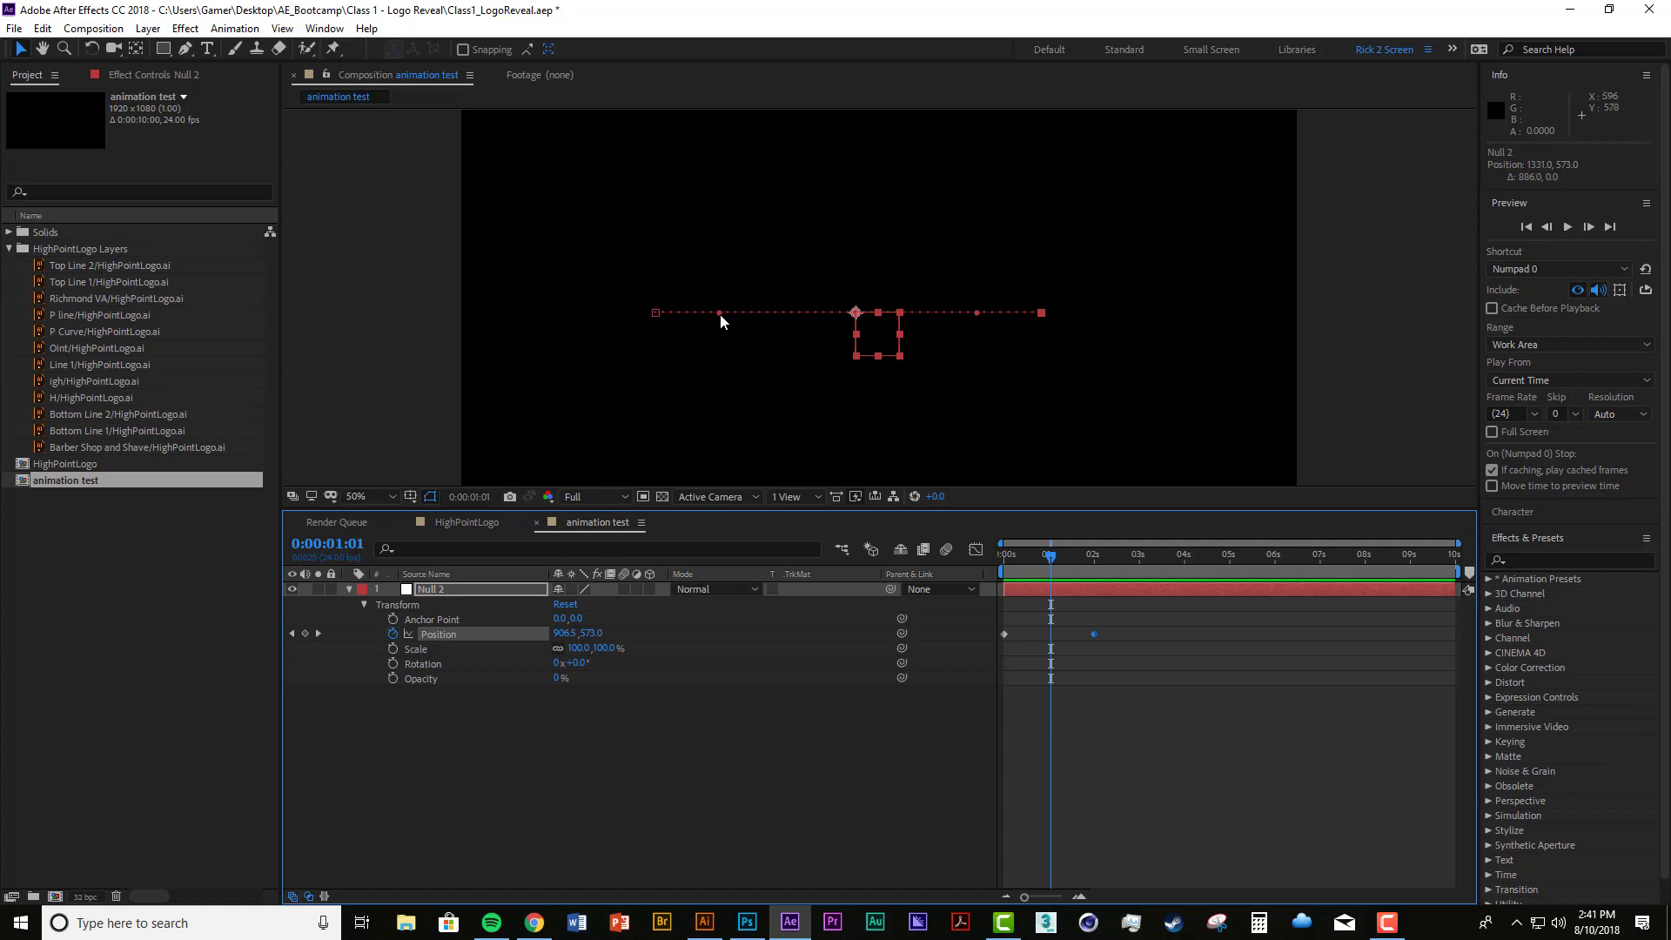
{"action": "left_click_drag", "start_coordinate": [719, 314], "coordinate": [745, 280]}
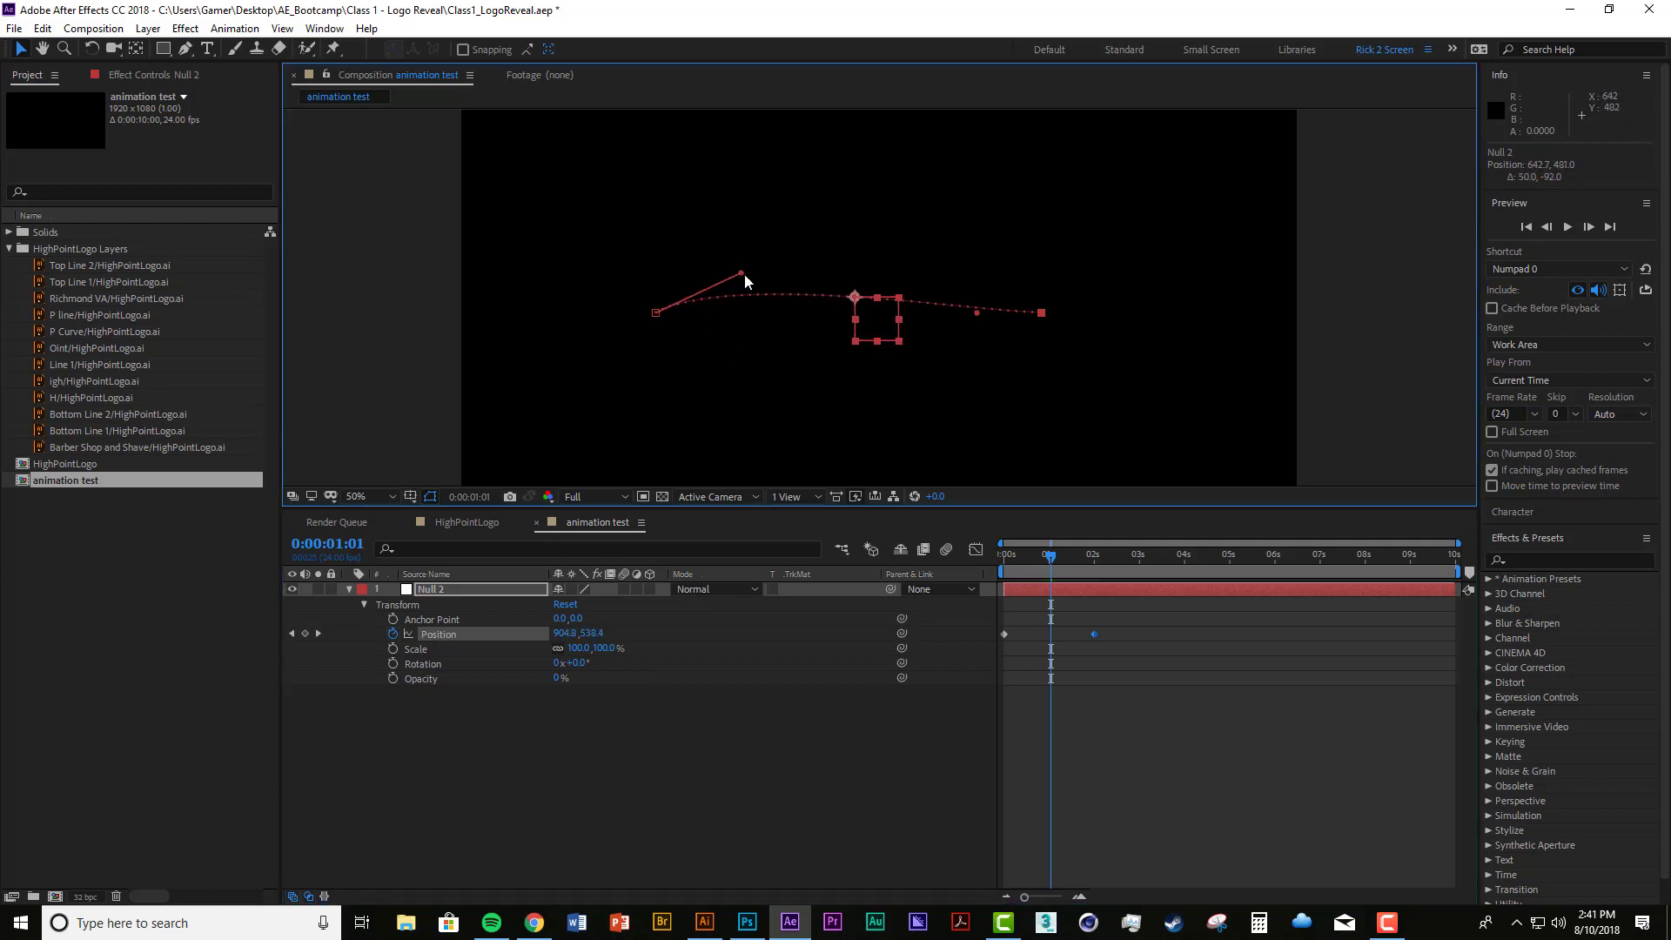
{"action": "left_click_drag", "start_coordinate": [1042, 312], "coordinate": [933, 355]}
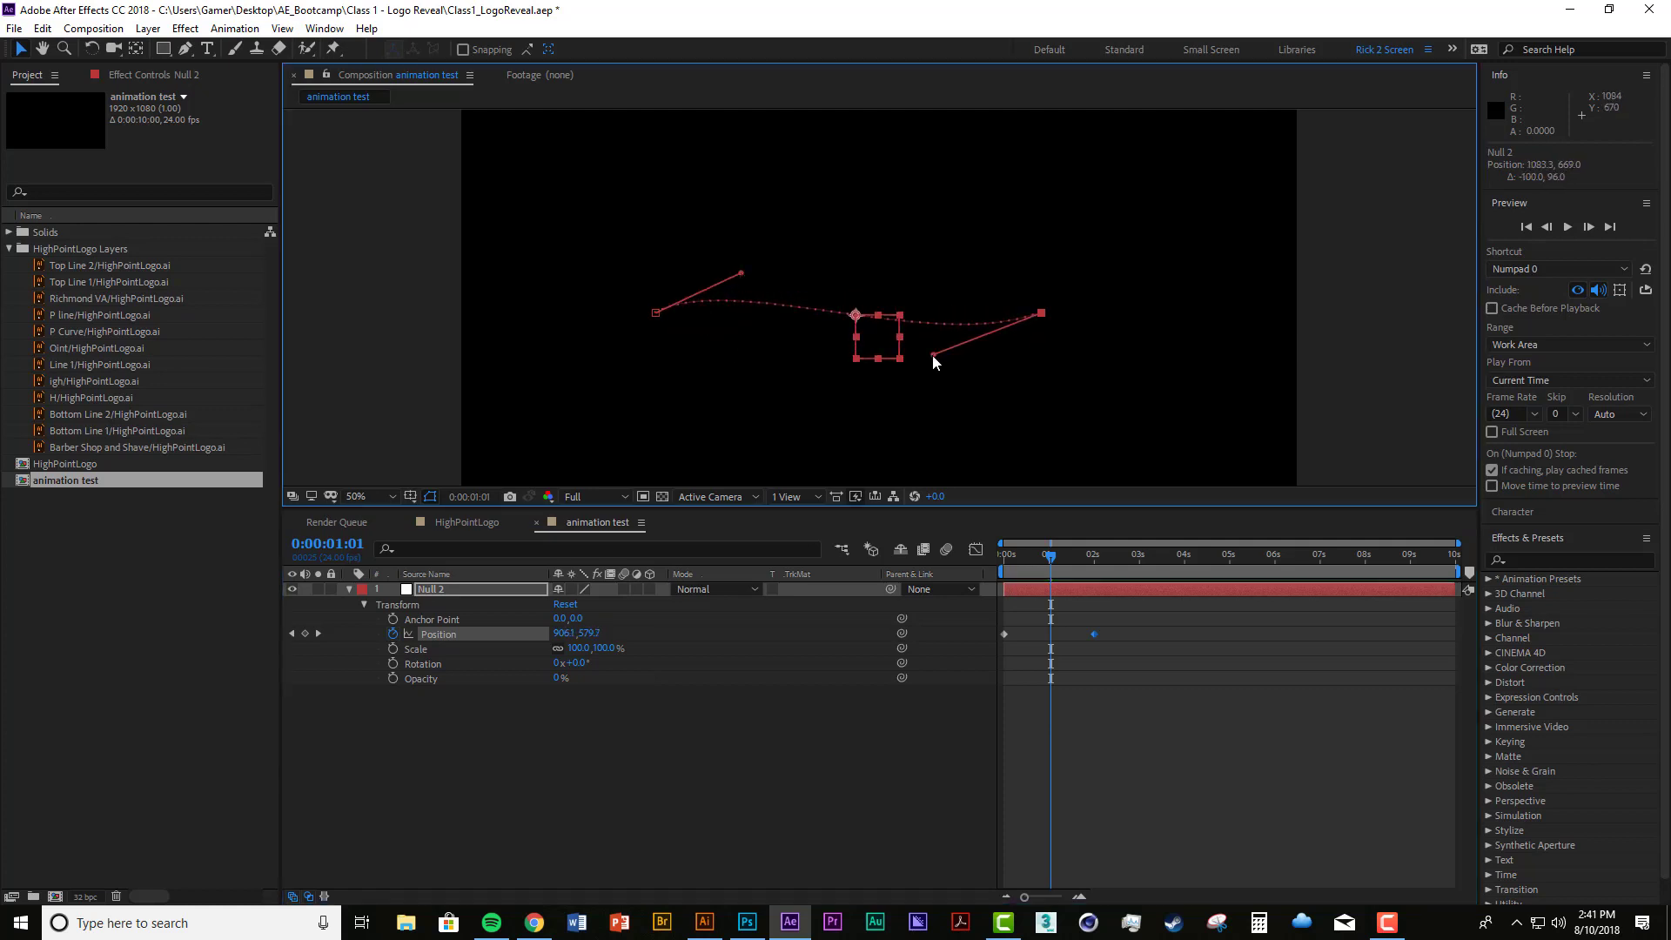
{"action": "left_click_drag", "start_coordinate": [1055, 564], "coordinate": [965, 553]}
{"action": "left_click_drag", "start_coordinate": [742, 274], "coordinate": [737, 219]}
{"action": "left_click_drag", "start_coordinate": [932, 351], "coordinate": [913, 403]}
{"action": "left_click_drag", "start_coordinate": [733, 220], "coordinate": [782, 218]}
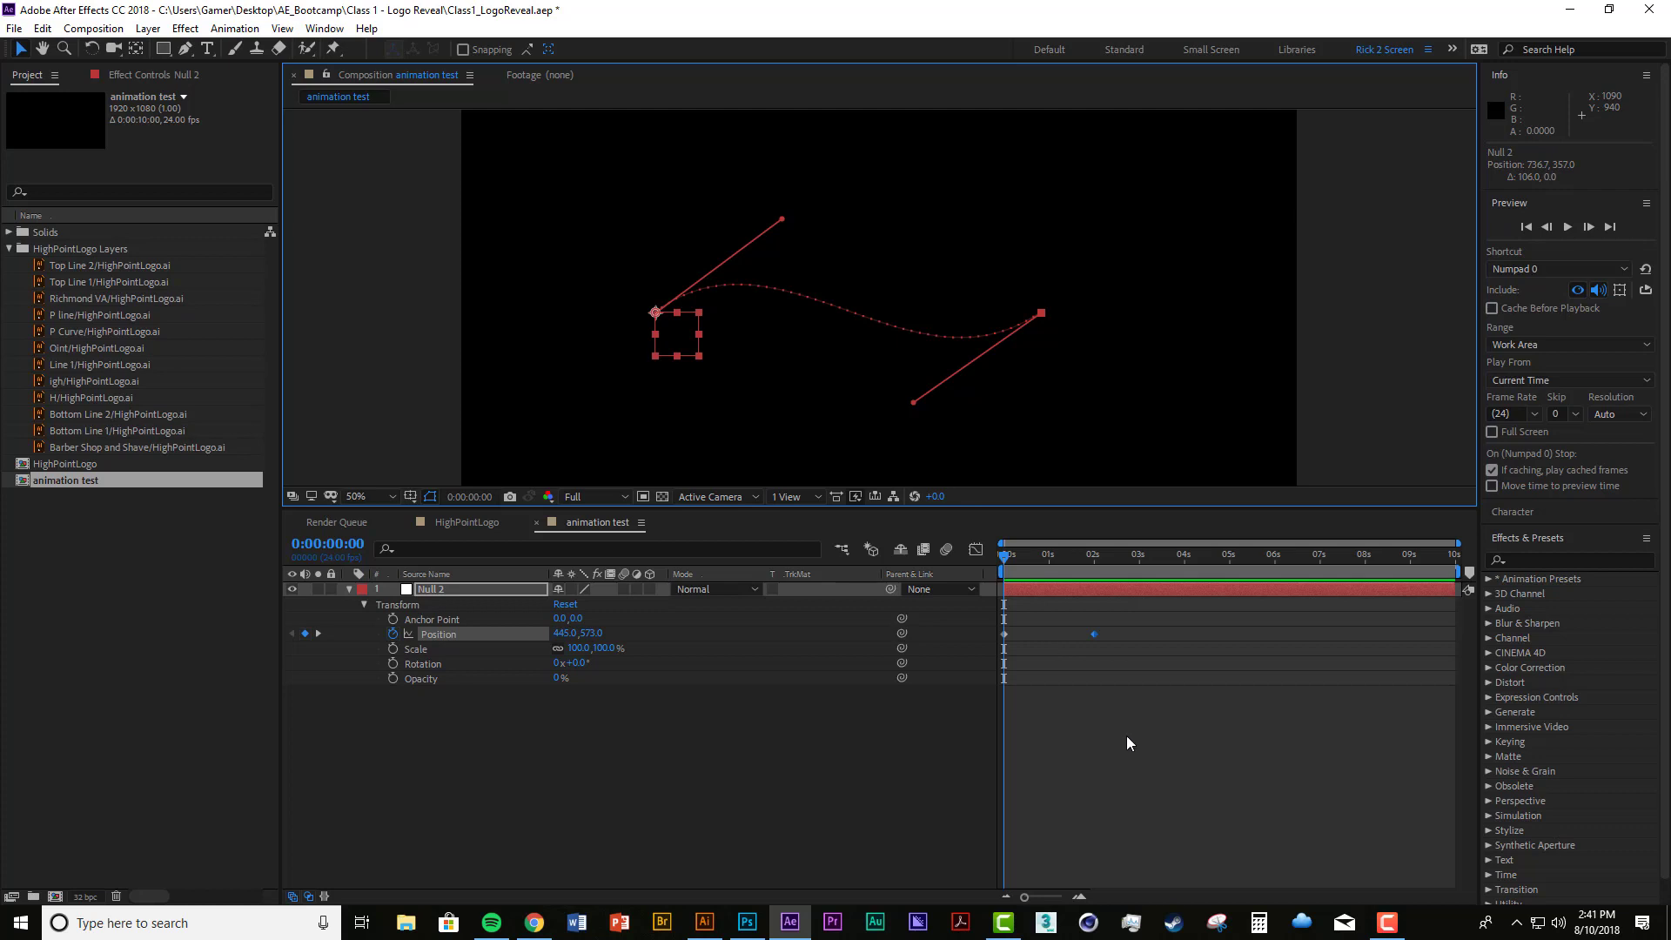
Step: Preview Null 2's animation along the curved path from the start of the timeline
{"action": "key", "text": "space"}
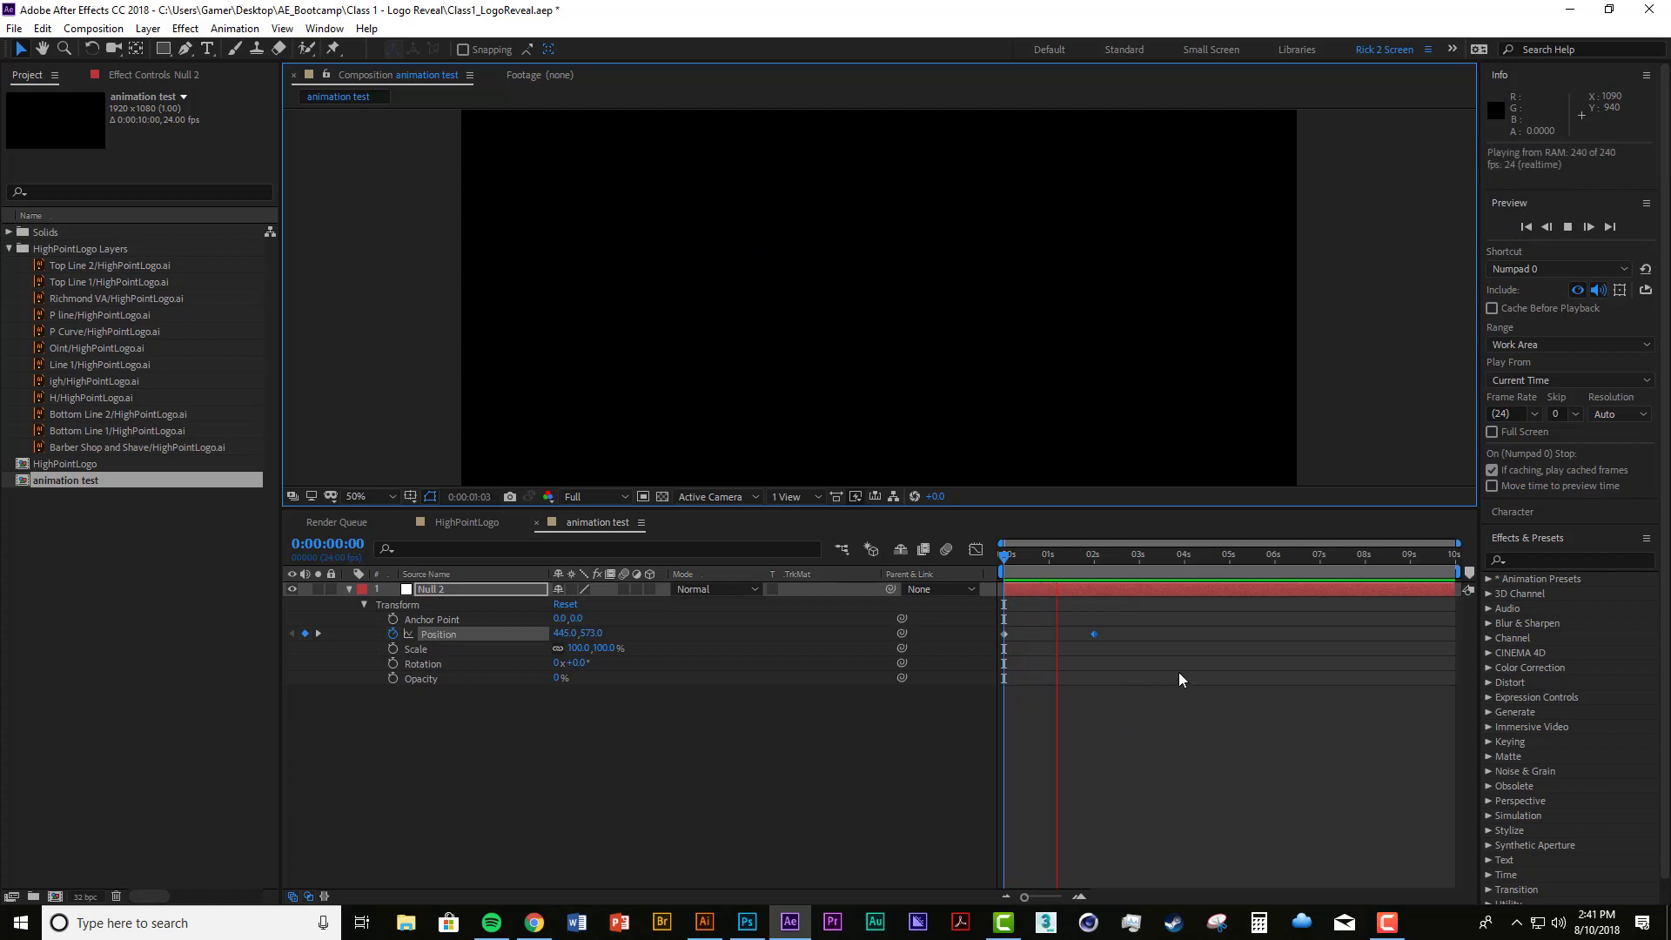
{"action": "left_click_drag", "start_coordinate": [1048, 557], "coordinate": [1001, 566]}
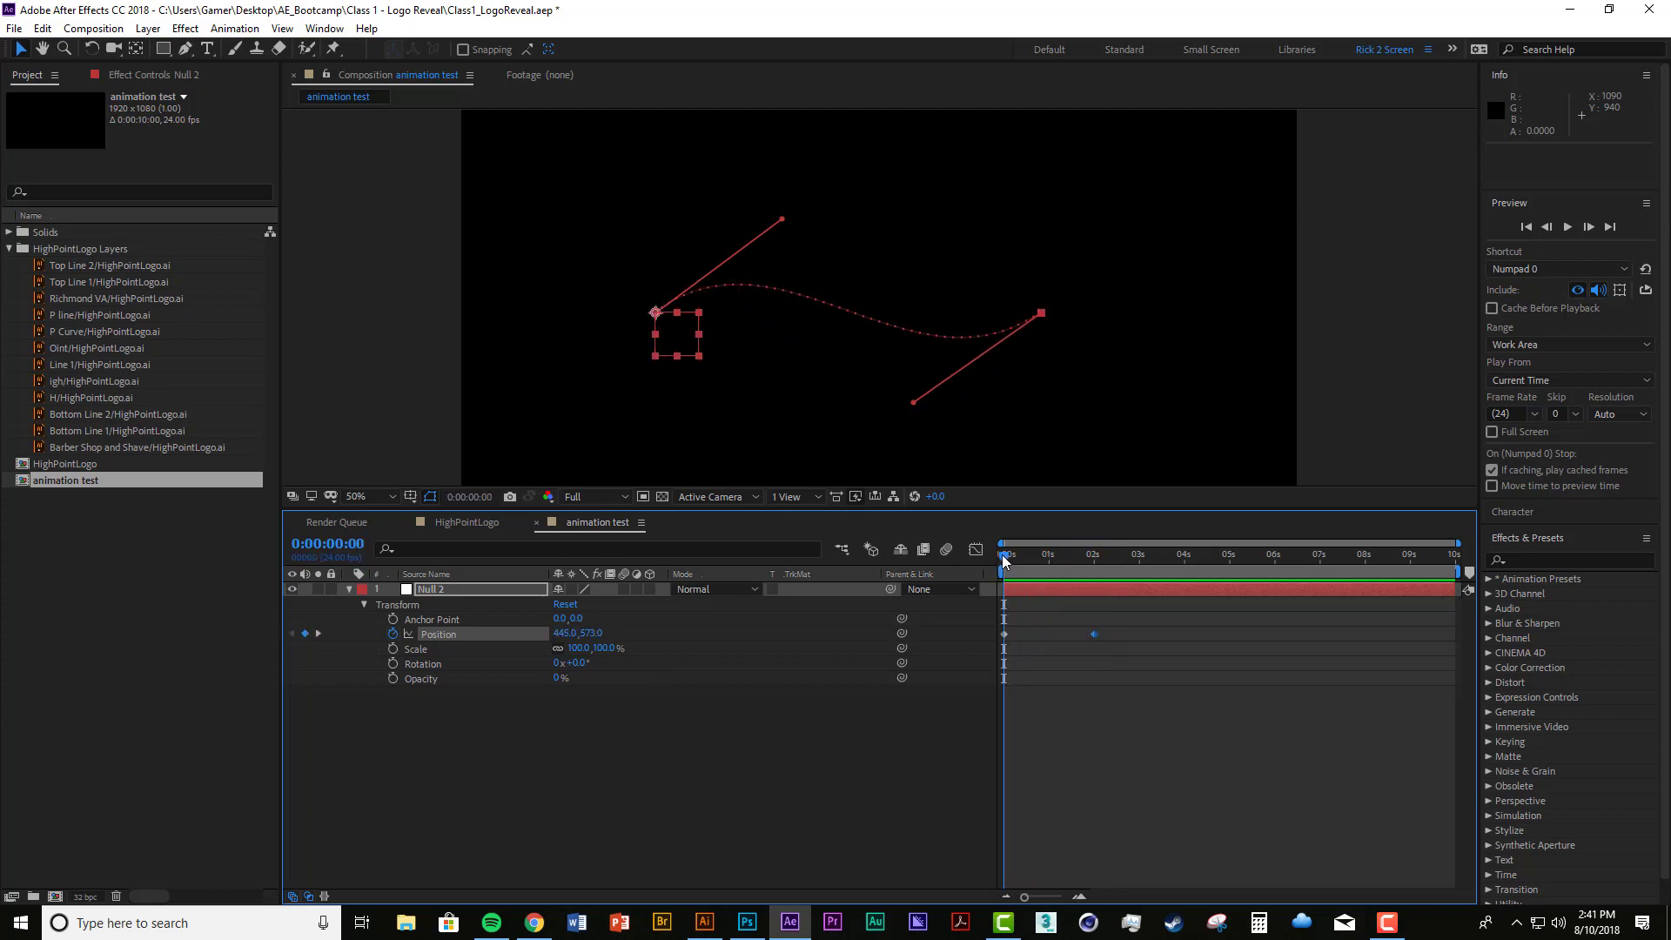
{"action": "key", "text": "space"}
{"action": "key", "text": "space"}
Step: Draw a small circle on a new shape layer with the Ellipse tool, centred on Null 2's starting anchor point
{"action": "left_click", "coordinate": [735, 802]}
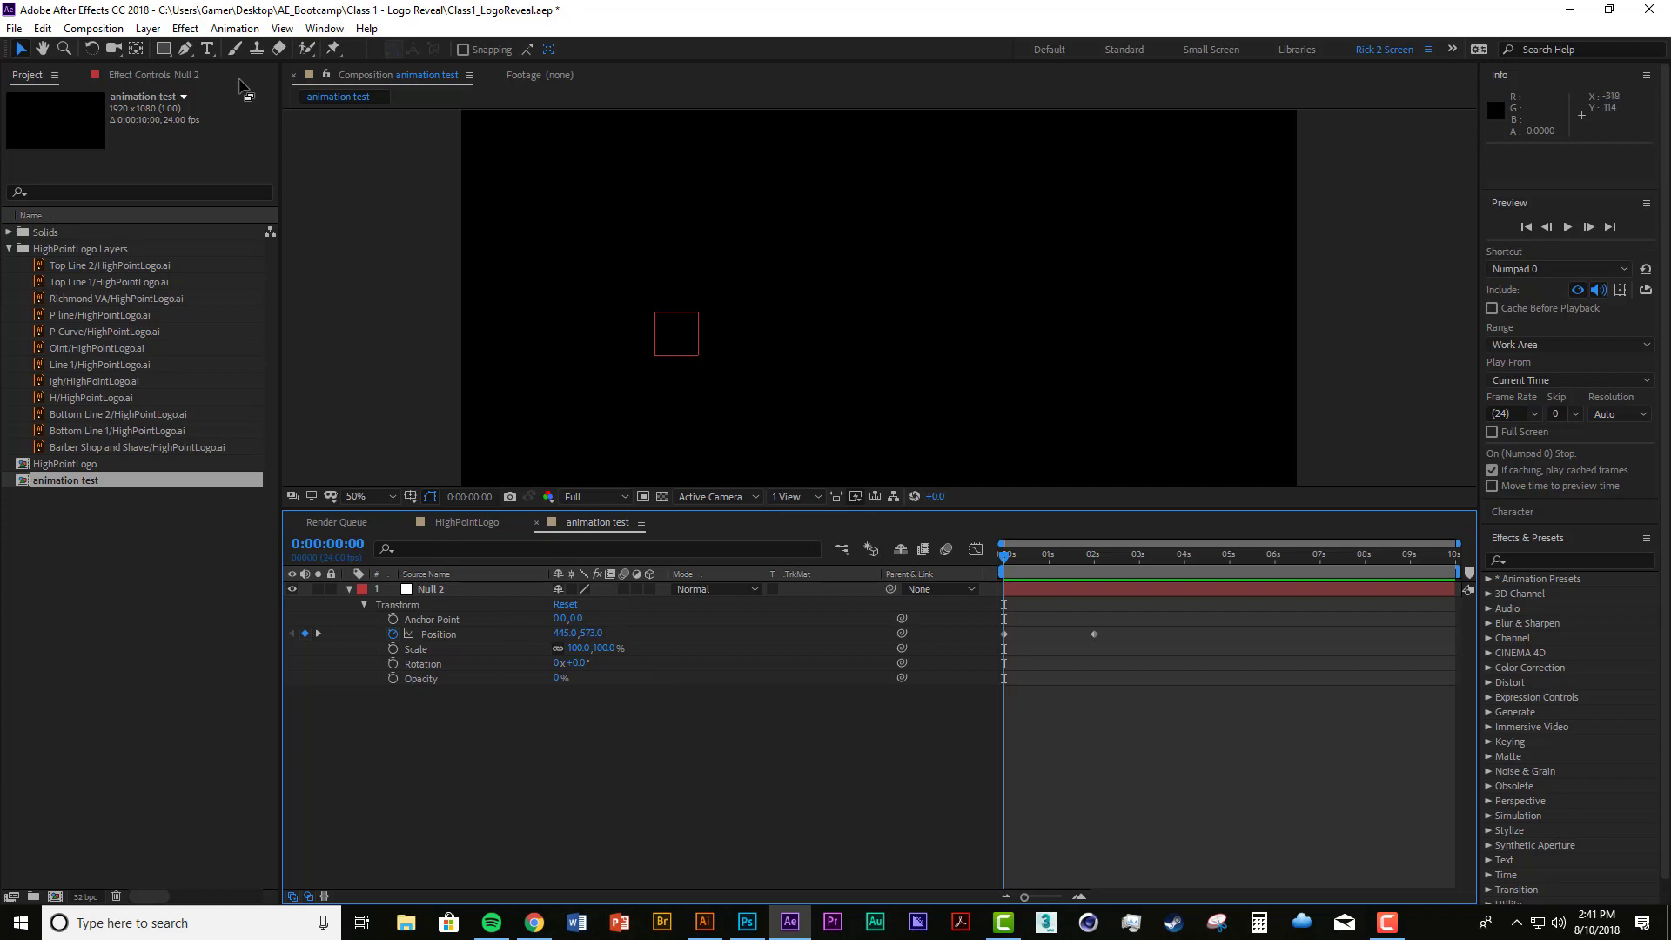
{"action": "left_click", "coordinate": [162, 49]}
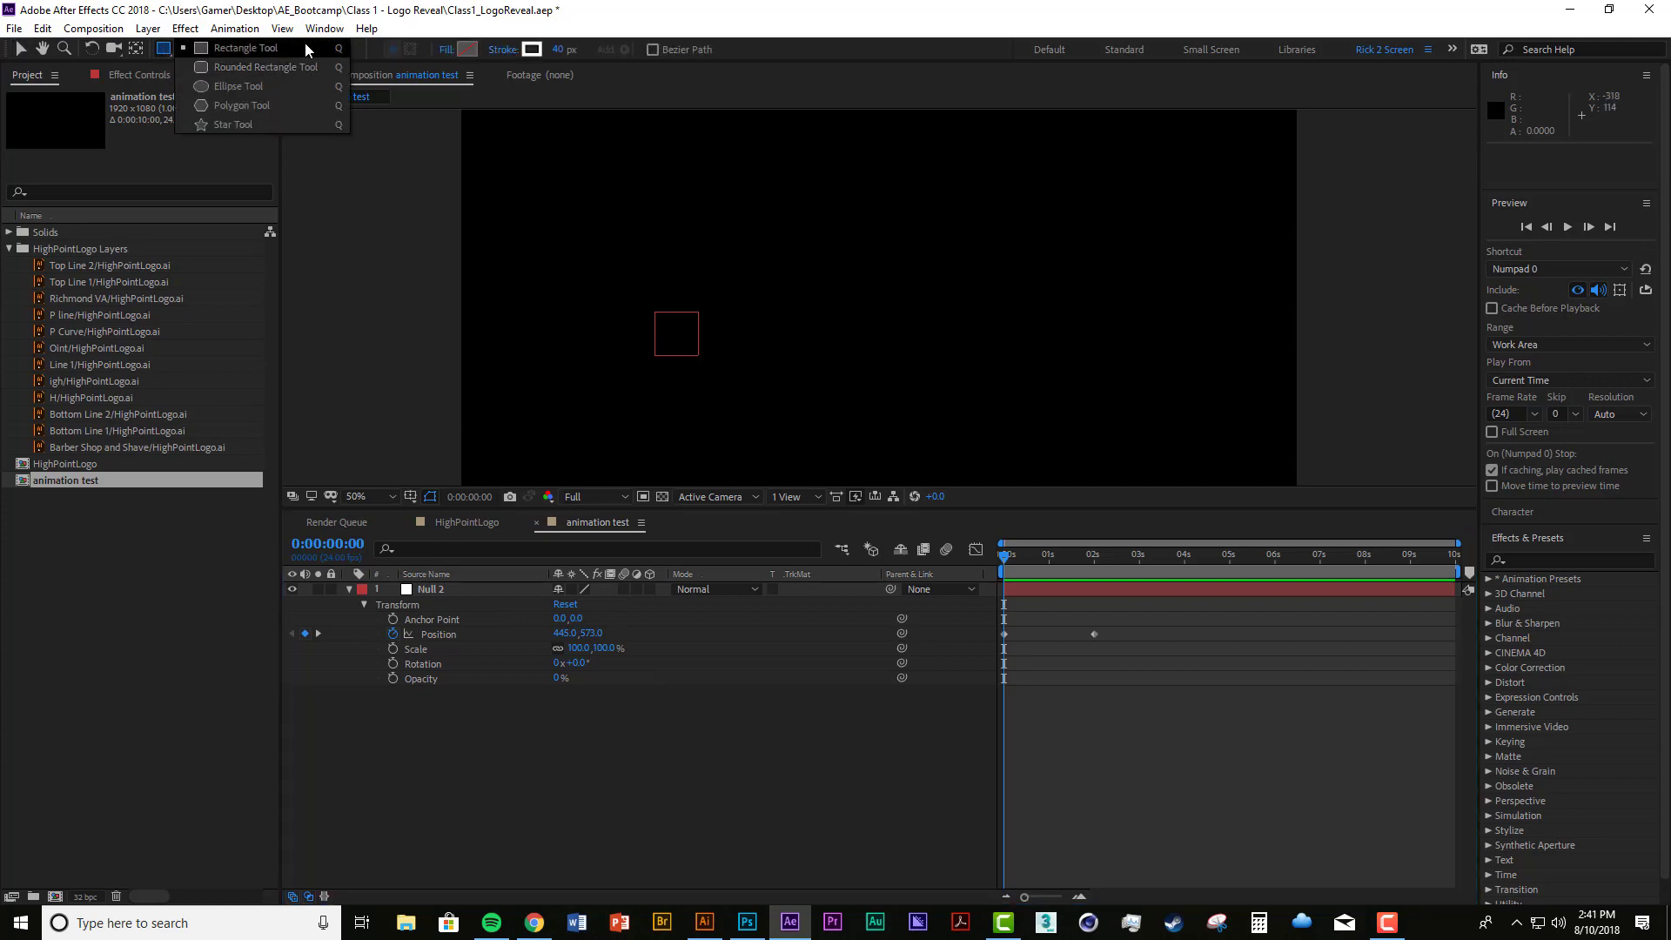
{"action": "left_click", "coordinate": [253, 86]}
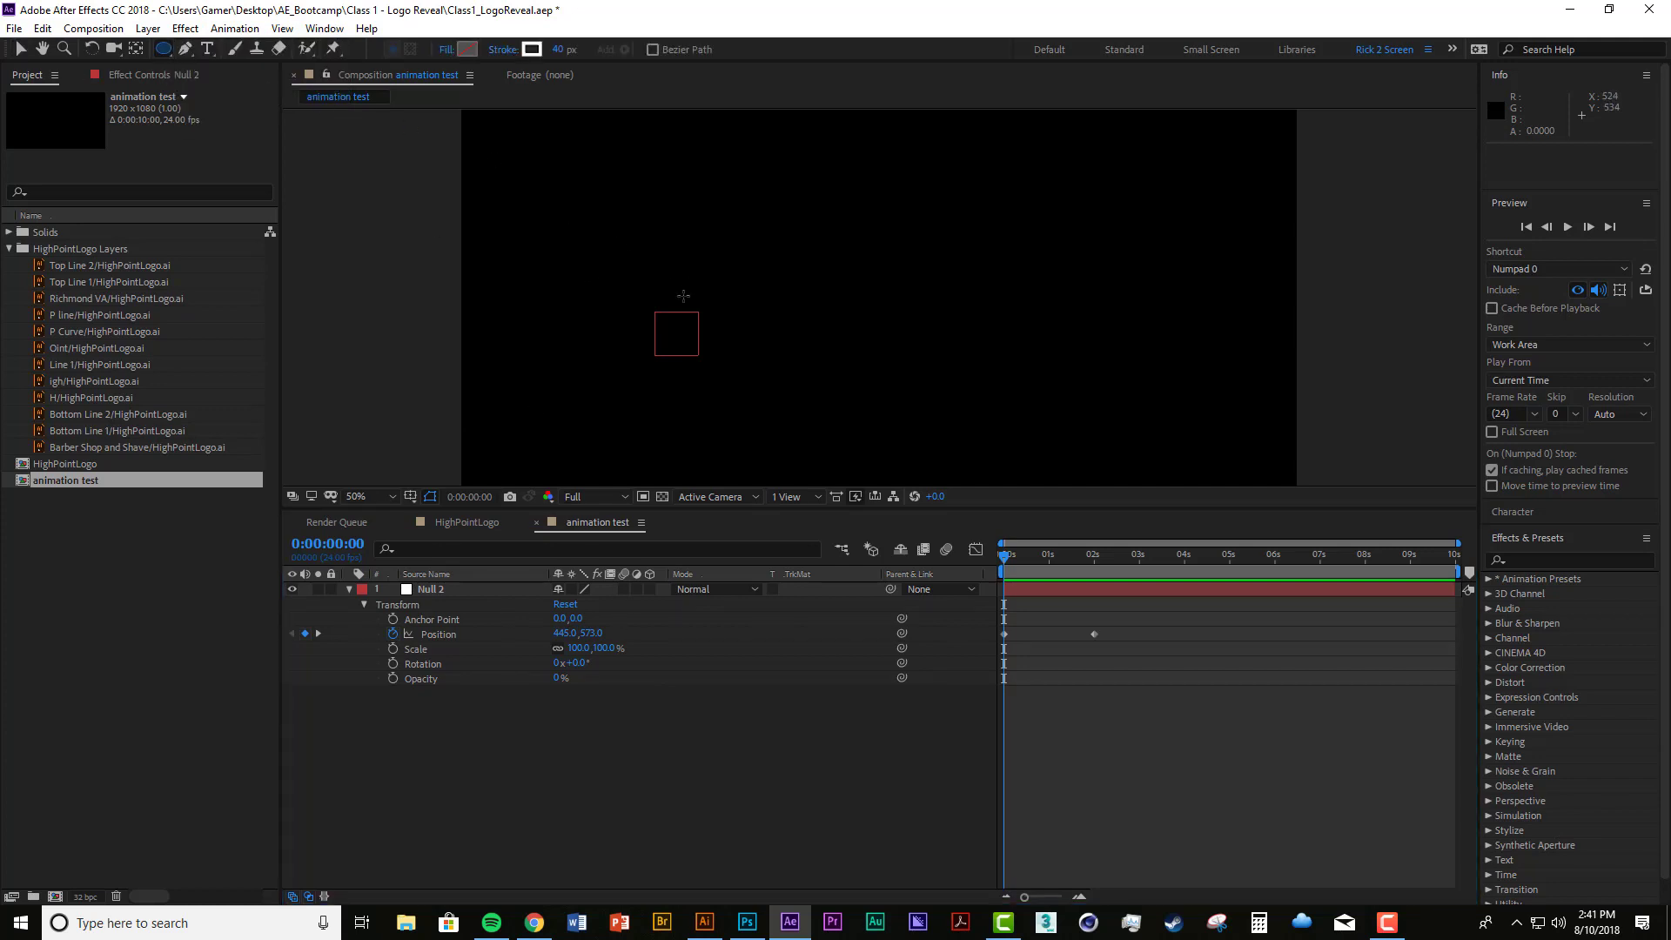
{"action": "mouse_move", "coordinate": [653, 311]}
{"action": "left_mouse_down"}
{"action": "mouse_move", "coordinate": [728, 385]}
{"action": "mouse_move", "coordinate": [659, 339]}
{"action": "left_mouse_up"}
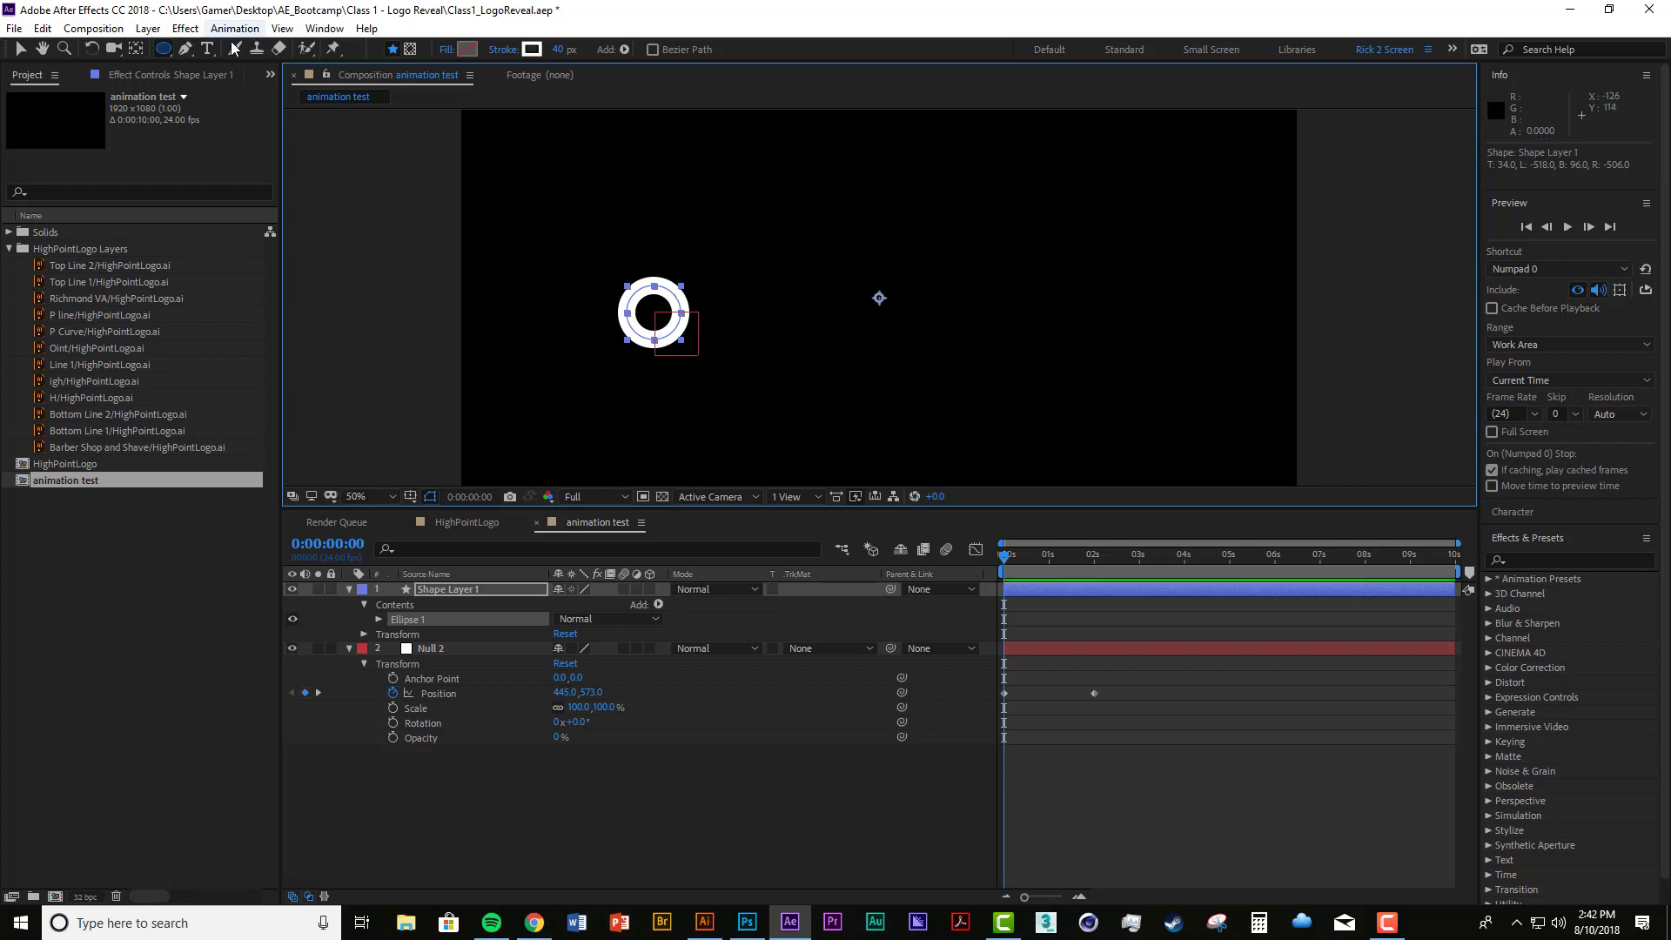
Step: Set the circle's stroke to None and its fill to solid red
{"action": "left_click", "coordinate": [513, 49]}
{"action": "left_click", "coordinate": [748, 412]}
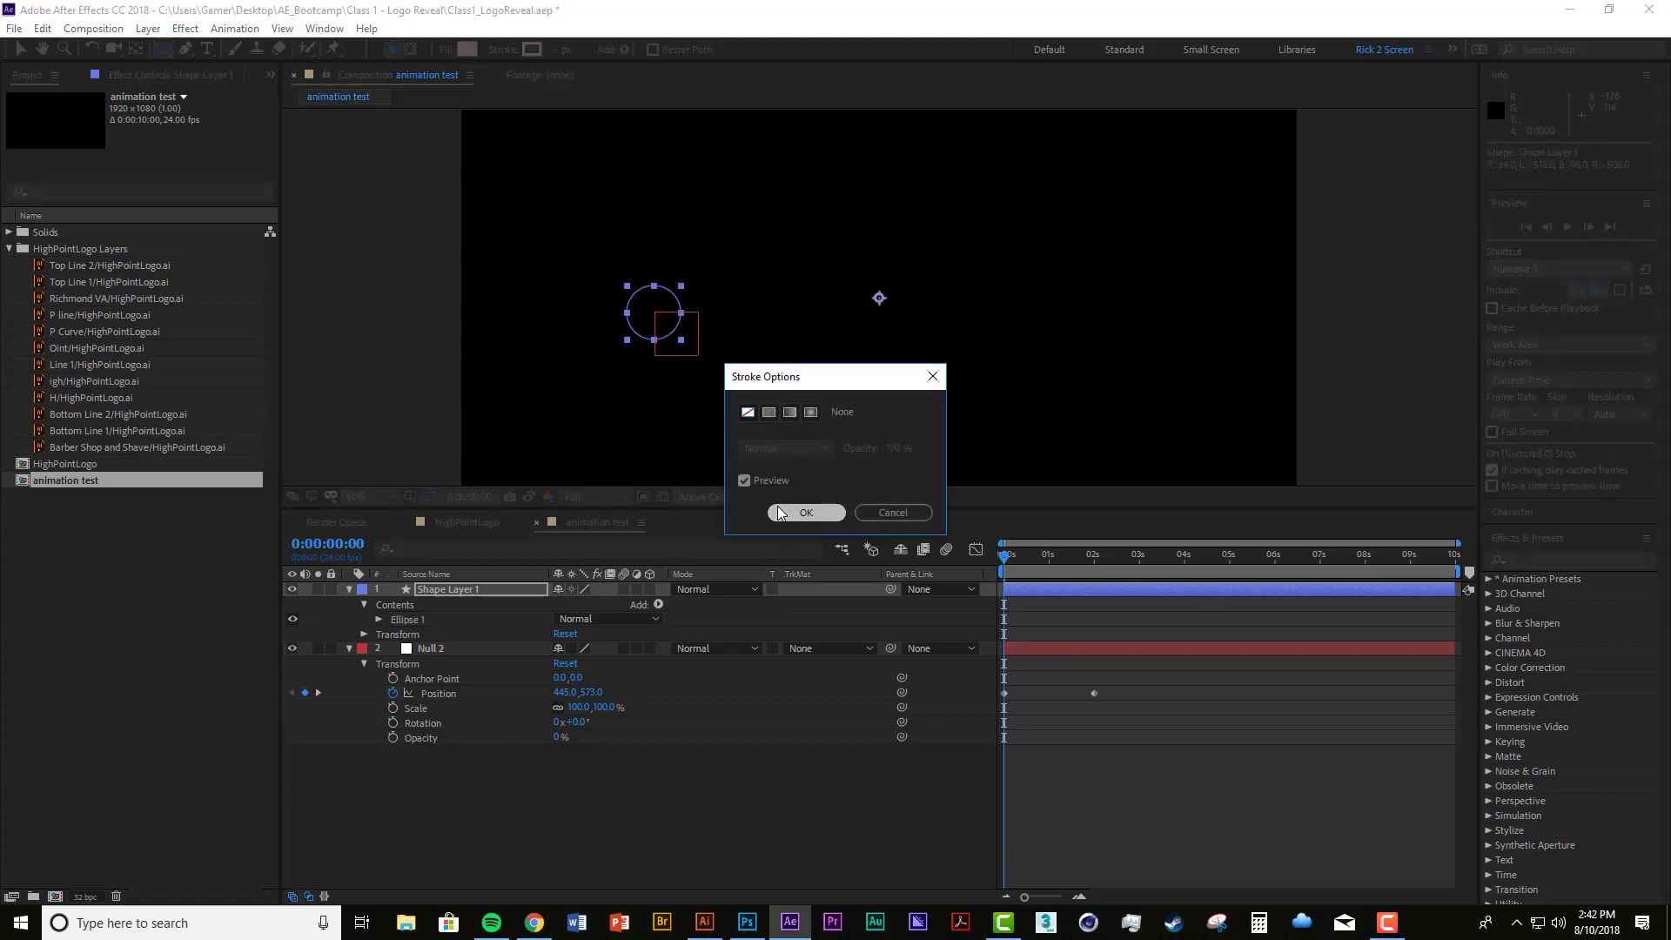
{"action": "left_click", "coordinate": [806, 512]}
{"action": "left_click", "coordinate": [452, 50]}
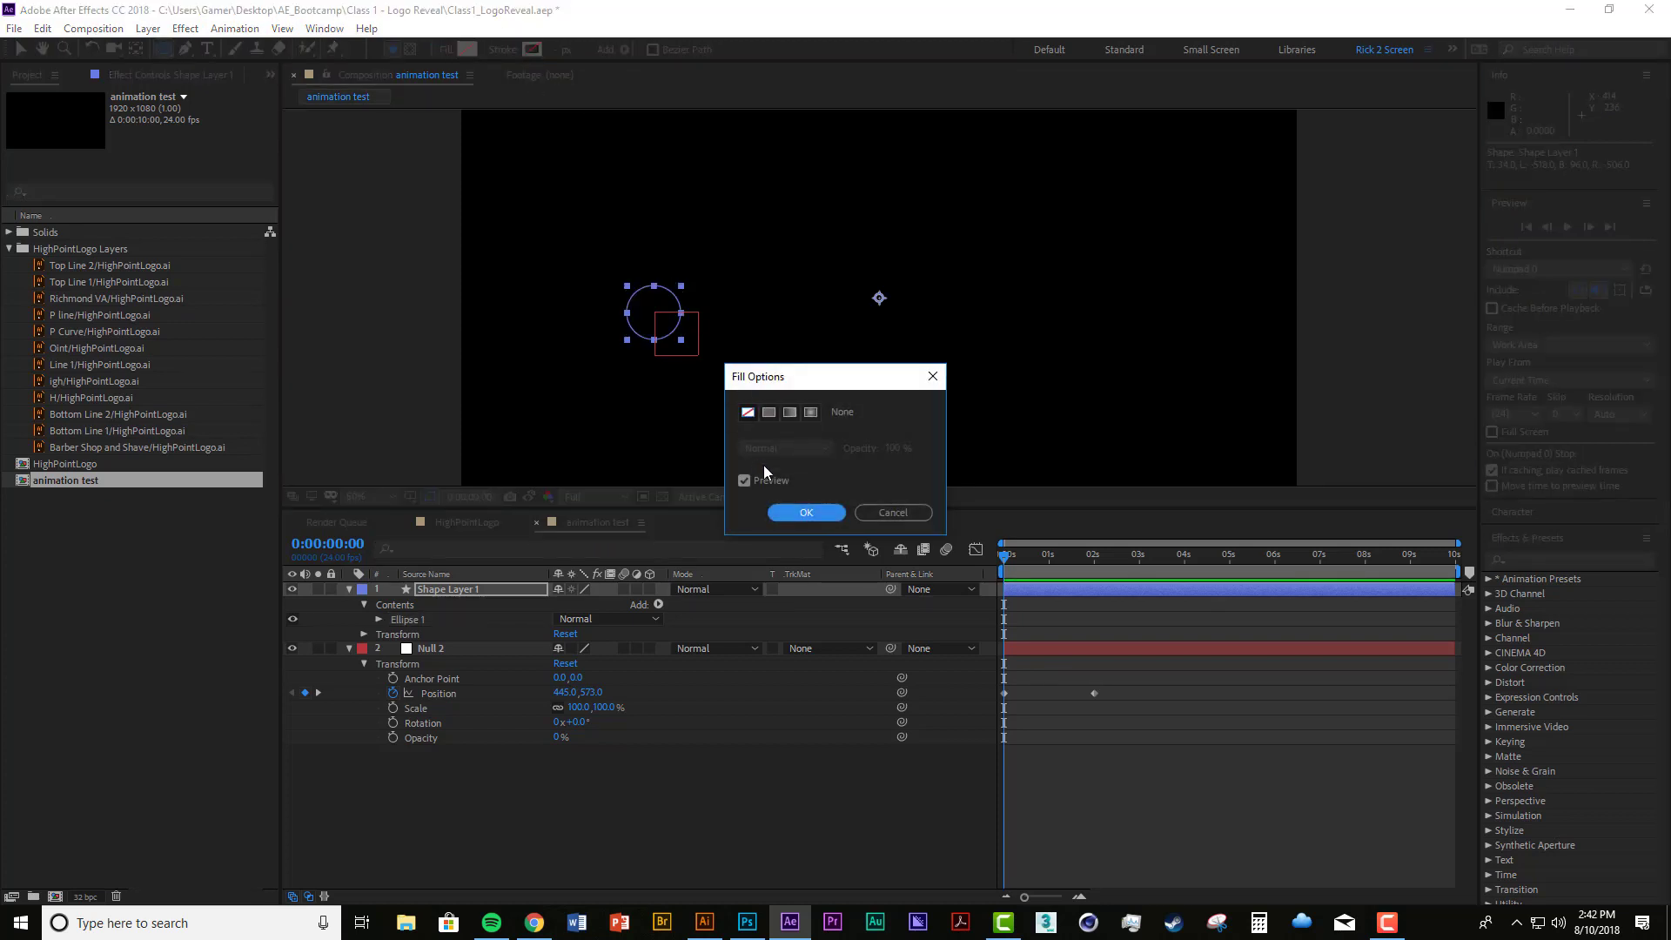
{"action": "left_click", "coordinate": [771, 412]}
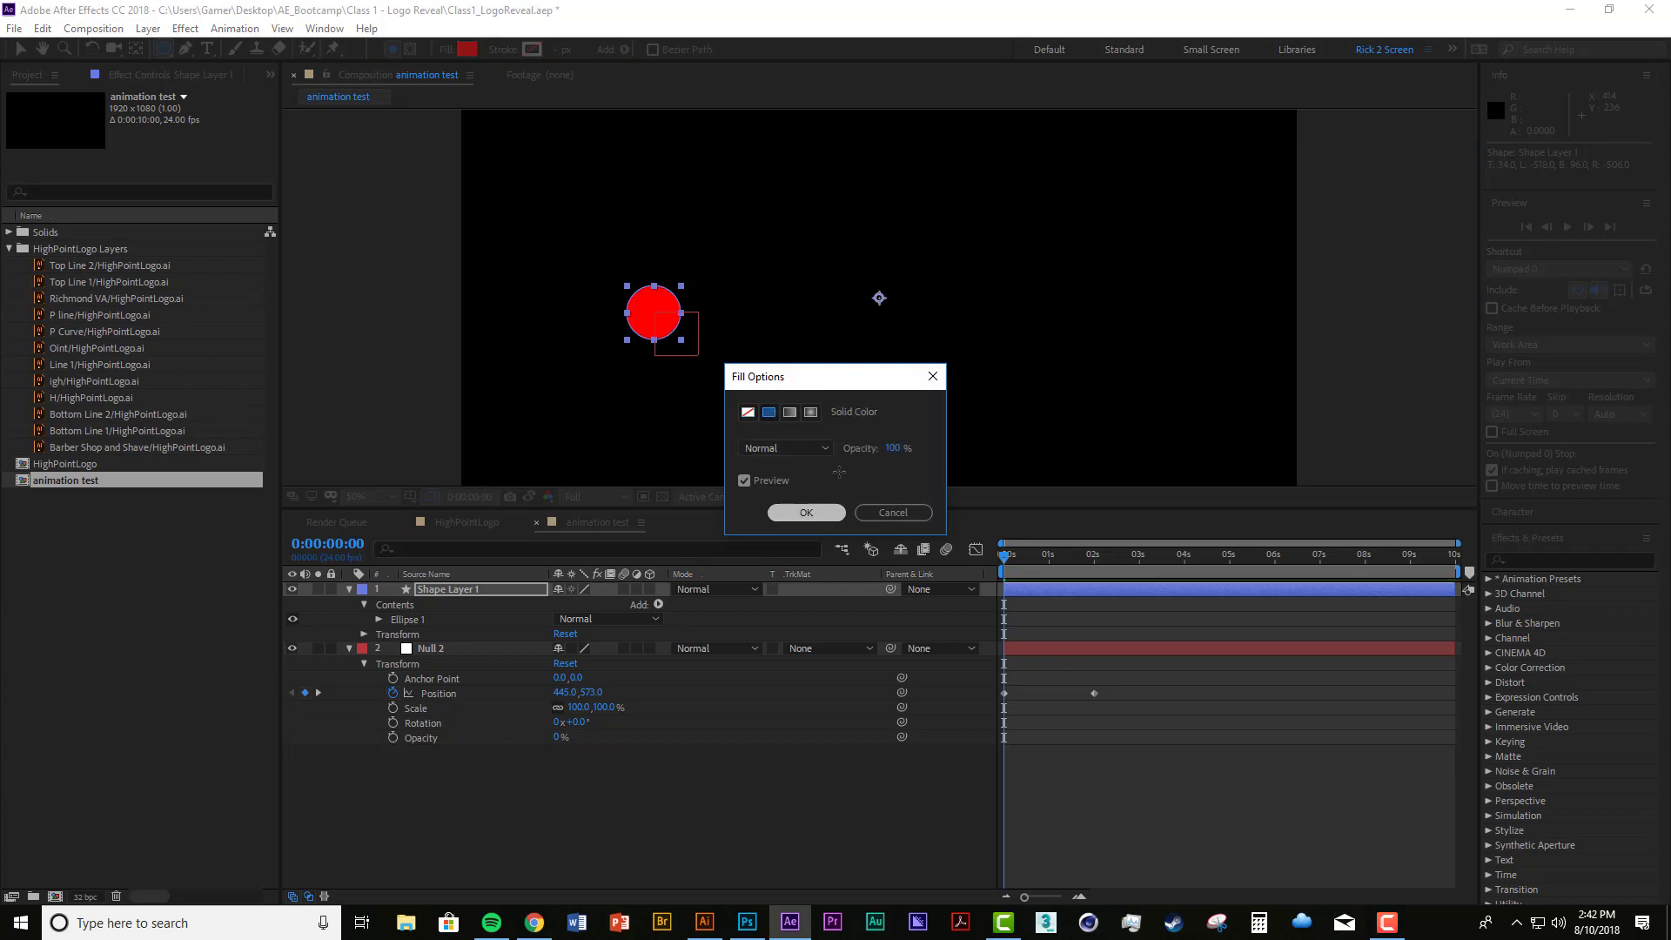
{"action": "left_click", "coordinate": [806, 512]}
{"action": "left_click", "coordinate": [827, 741]}
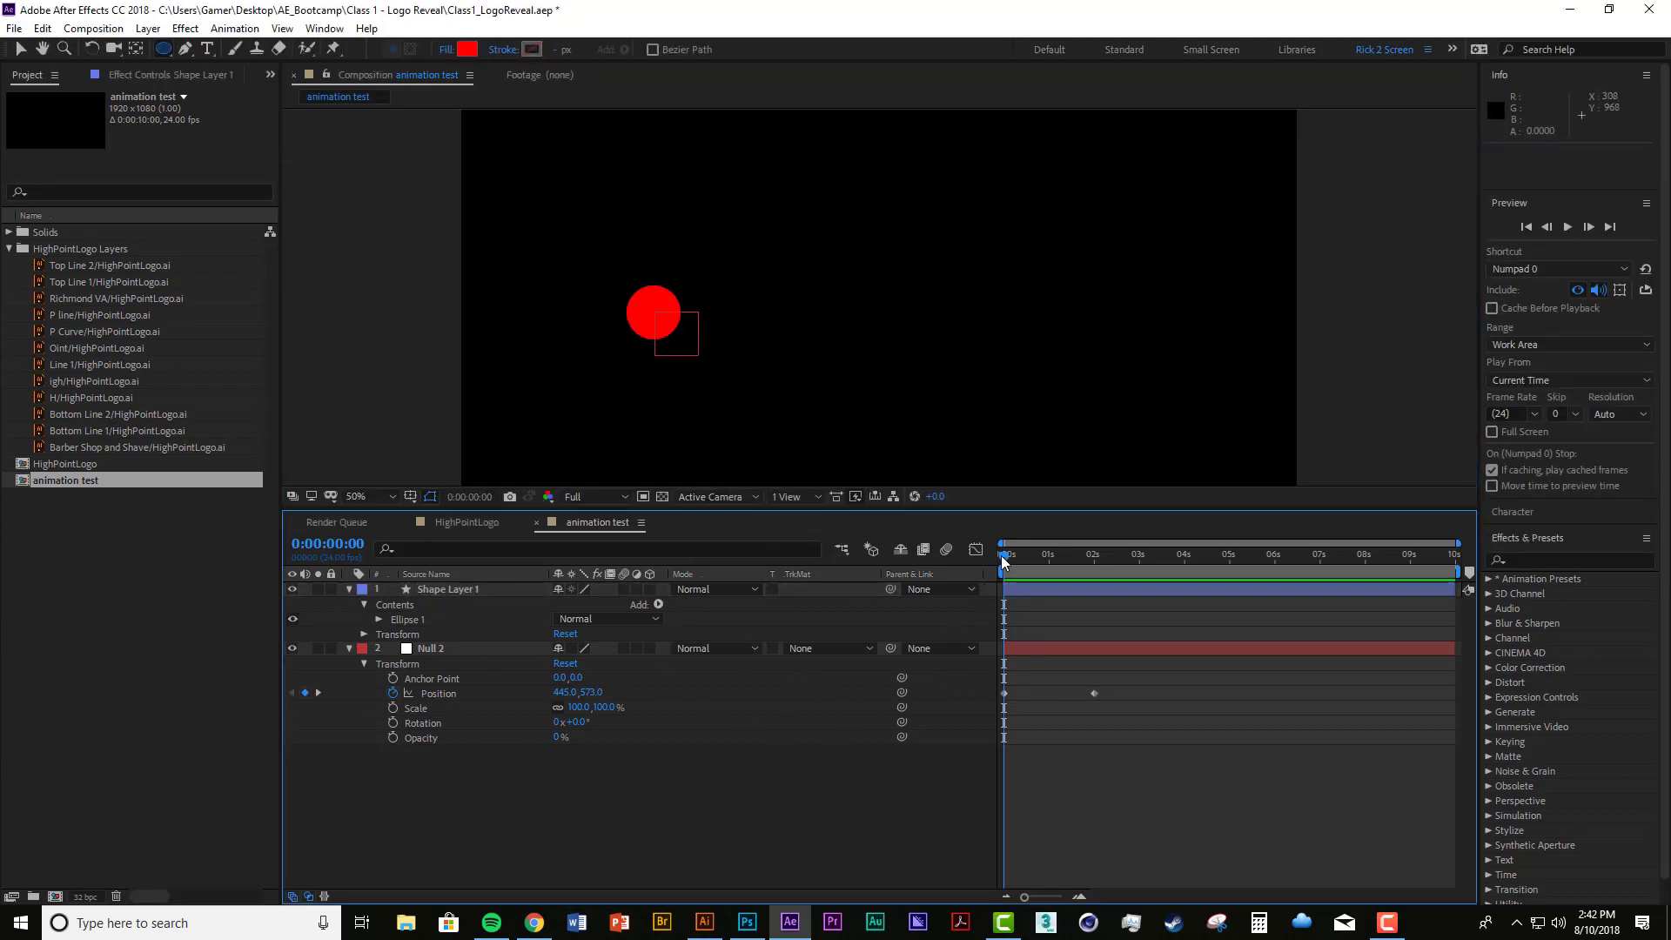
Step: Parent Shape Layer 1 to Null 2 with the playhead at the start of the timeline
{"action": "mouse_move", "coordinate": [1000, 555]}
{"action": "left_mouse_down"}
{"action": "mouse_move", "coordinate": [1092, 589]}
{"action": "mouse_move", "coordinate": [993, 574]}
{"action": "left_mouse_up"}
{"action": "left_click", "coordinate": [467, 589]}
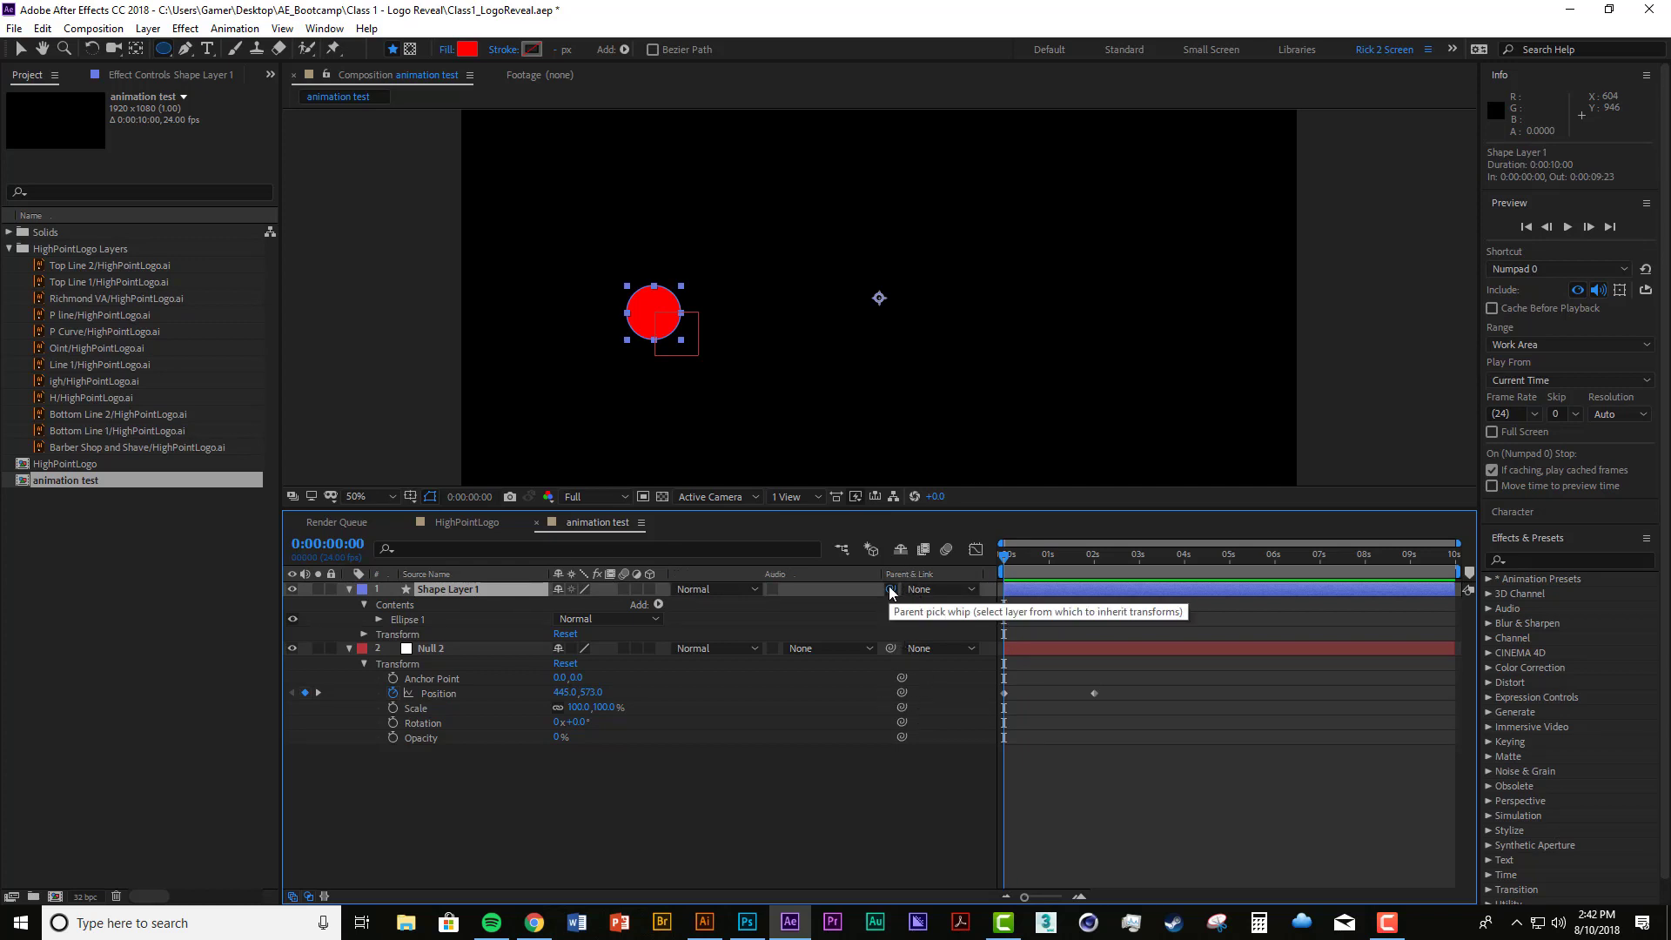
{"action": "left_click_drag", "start_coordinate": [889, 588], "coordinate": [432, 647]}
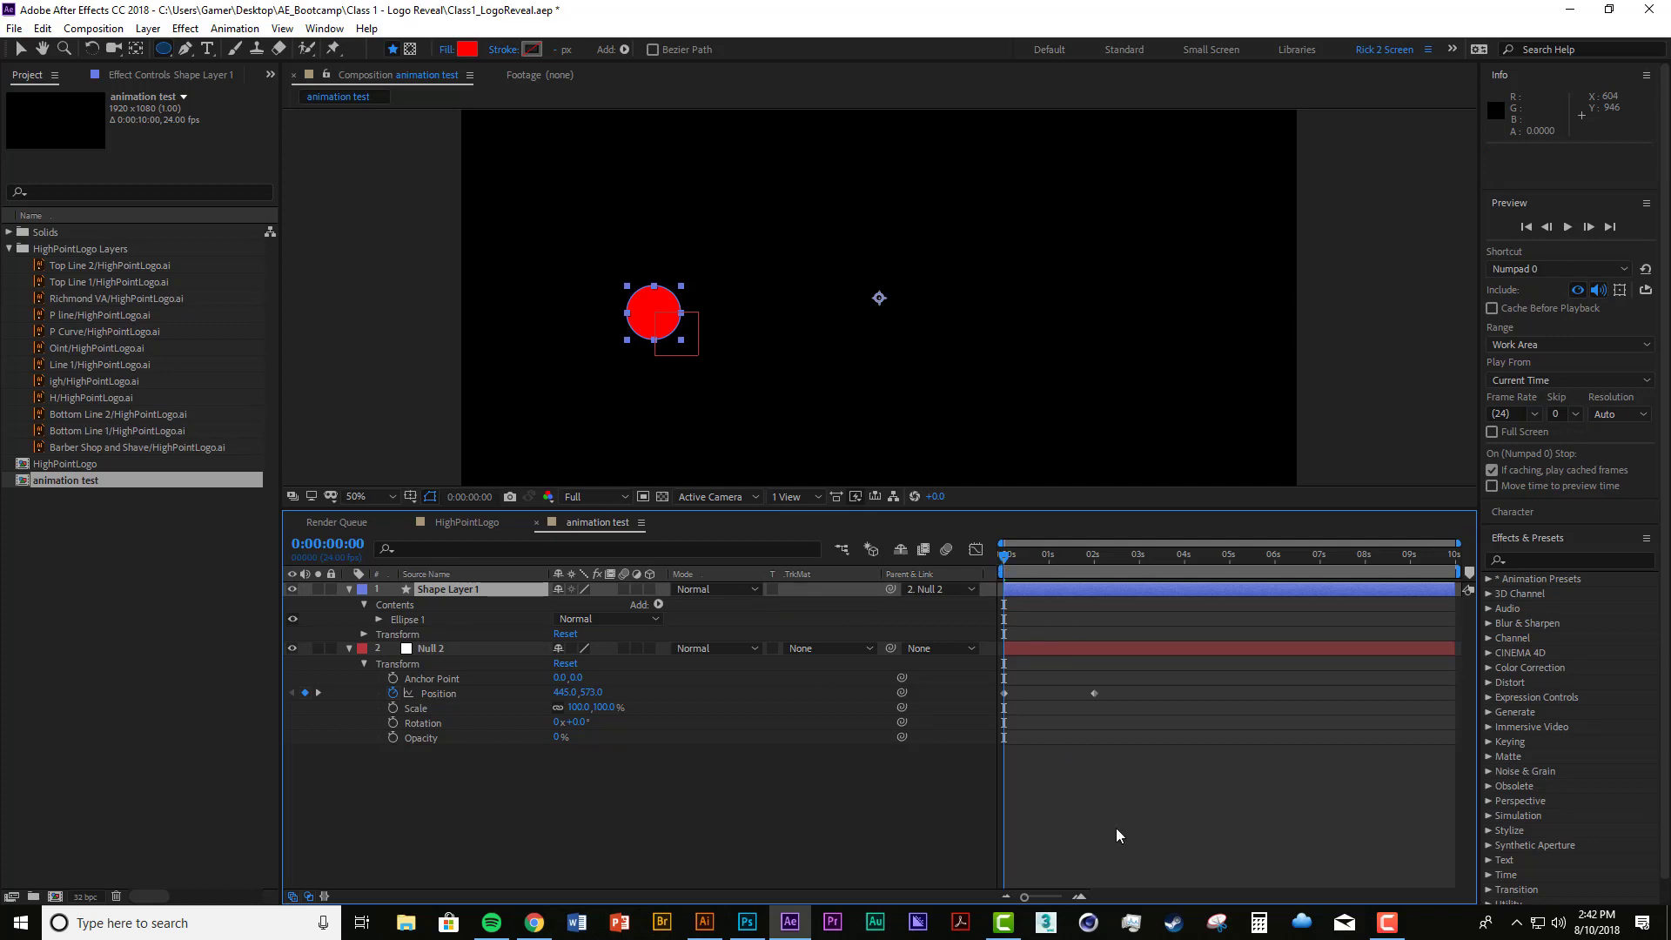
Step: Preview the red circle's movement along the curved path several times, returning to the start of the timeline
{"action": "key", "text": "space"}
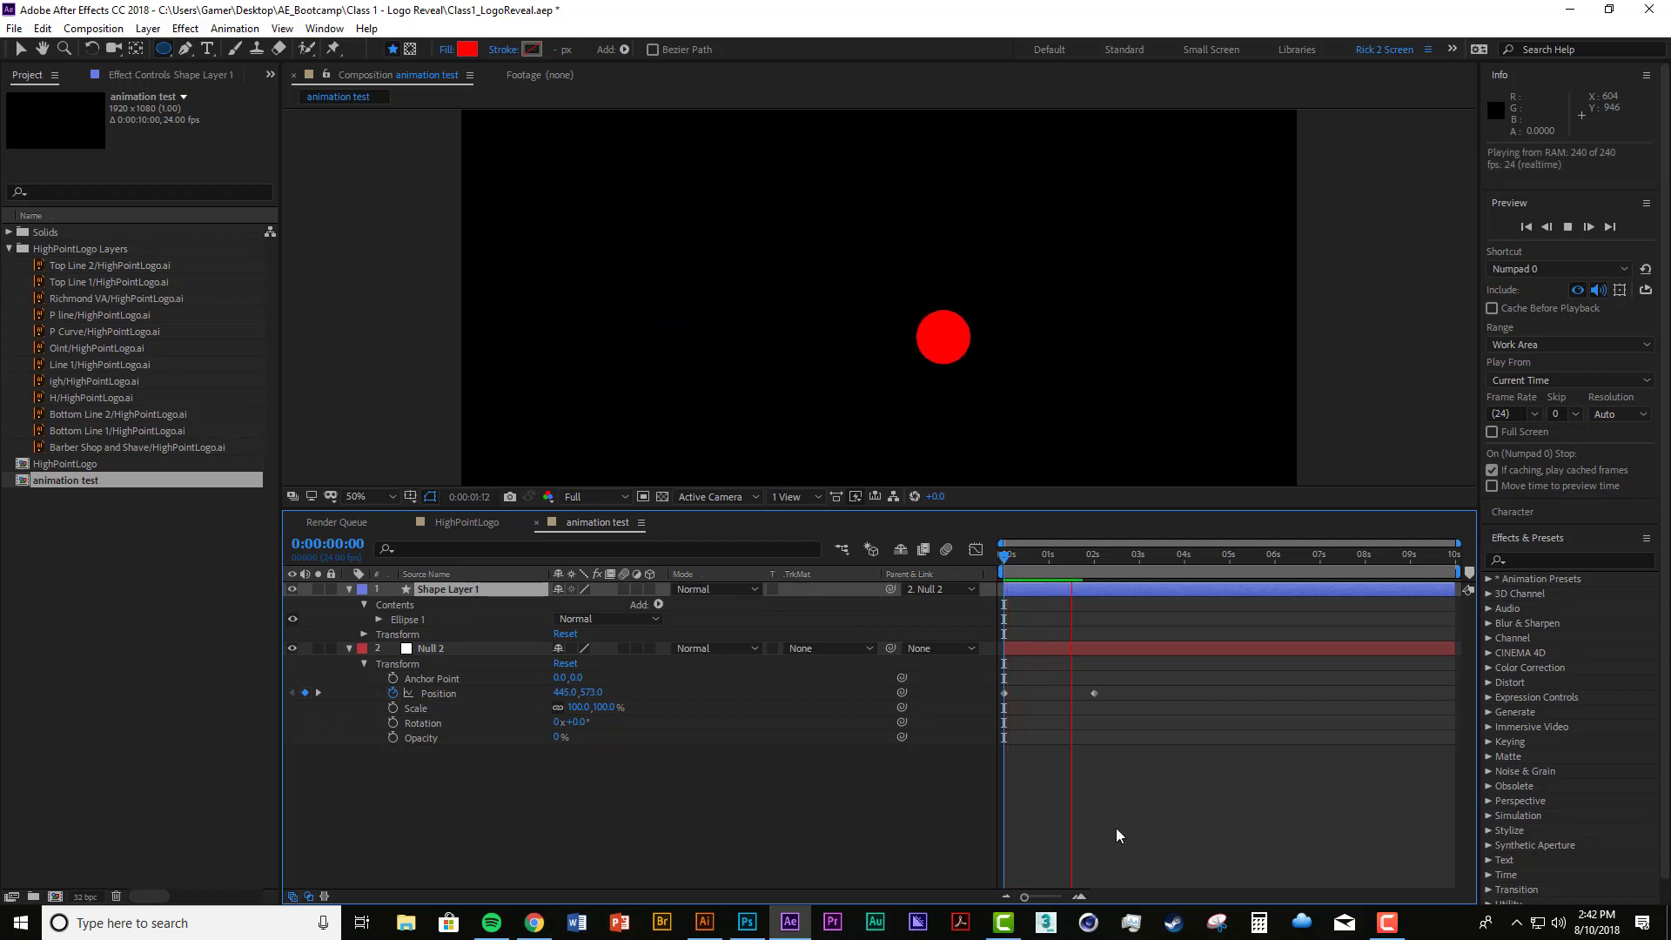
{"action": "key", "text": "space"}
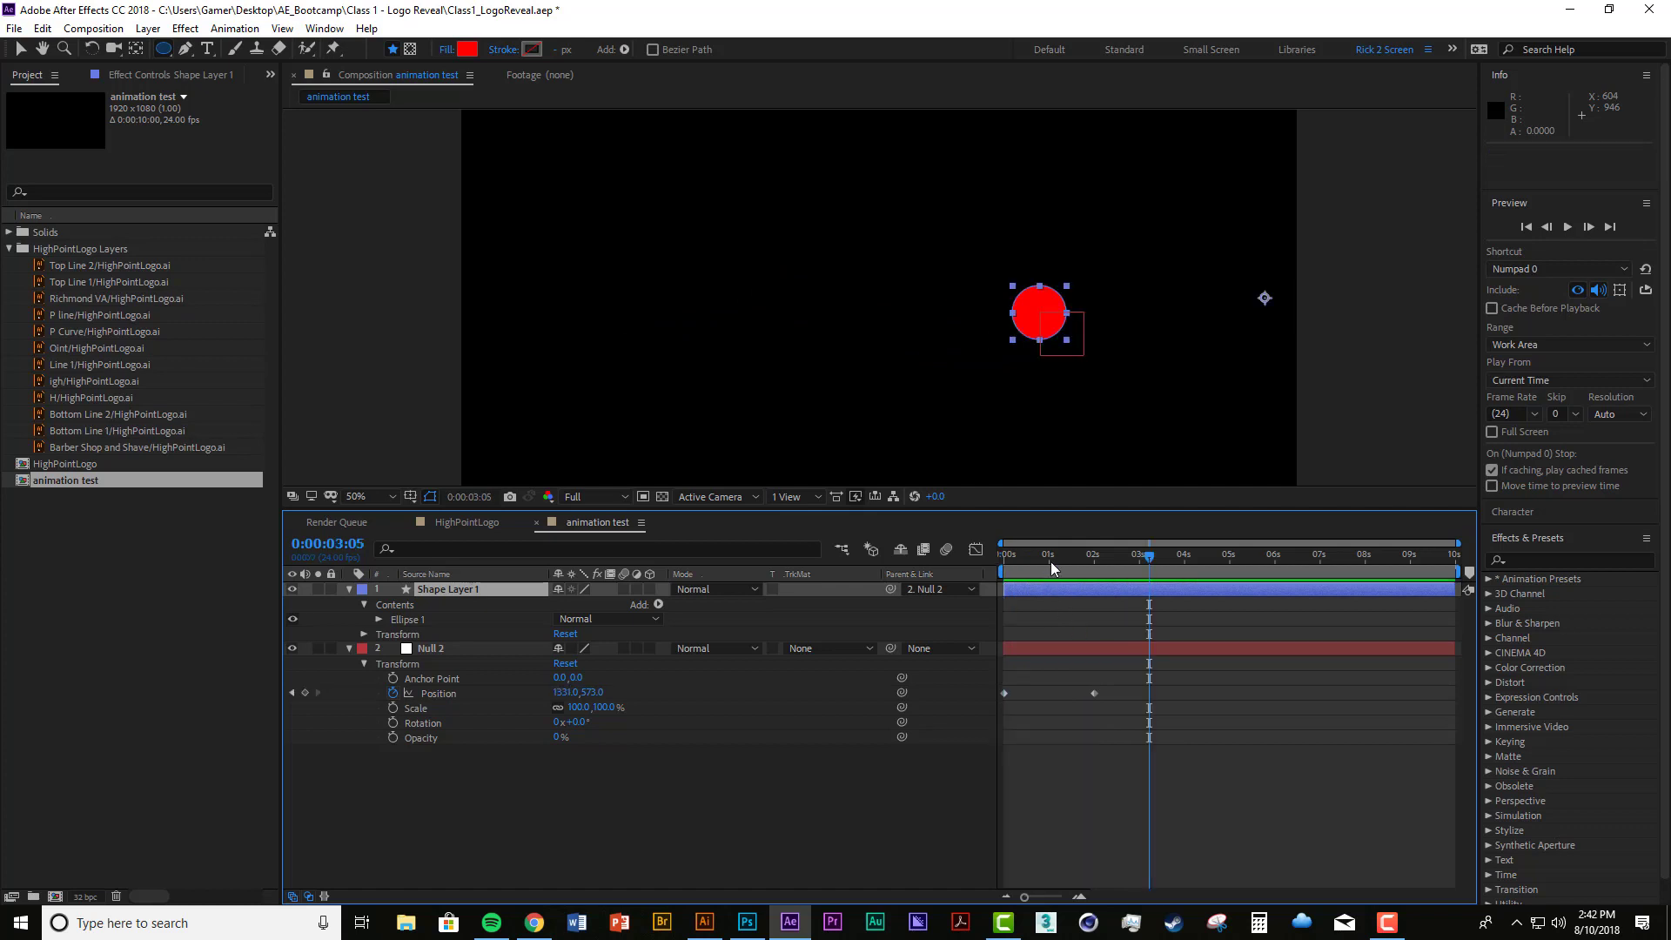
{"action": "key", "text": "Home"}
{"action": "key", "text": "space"}
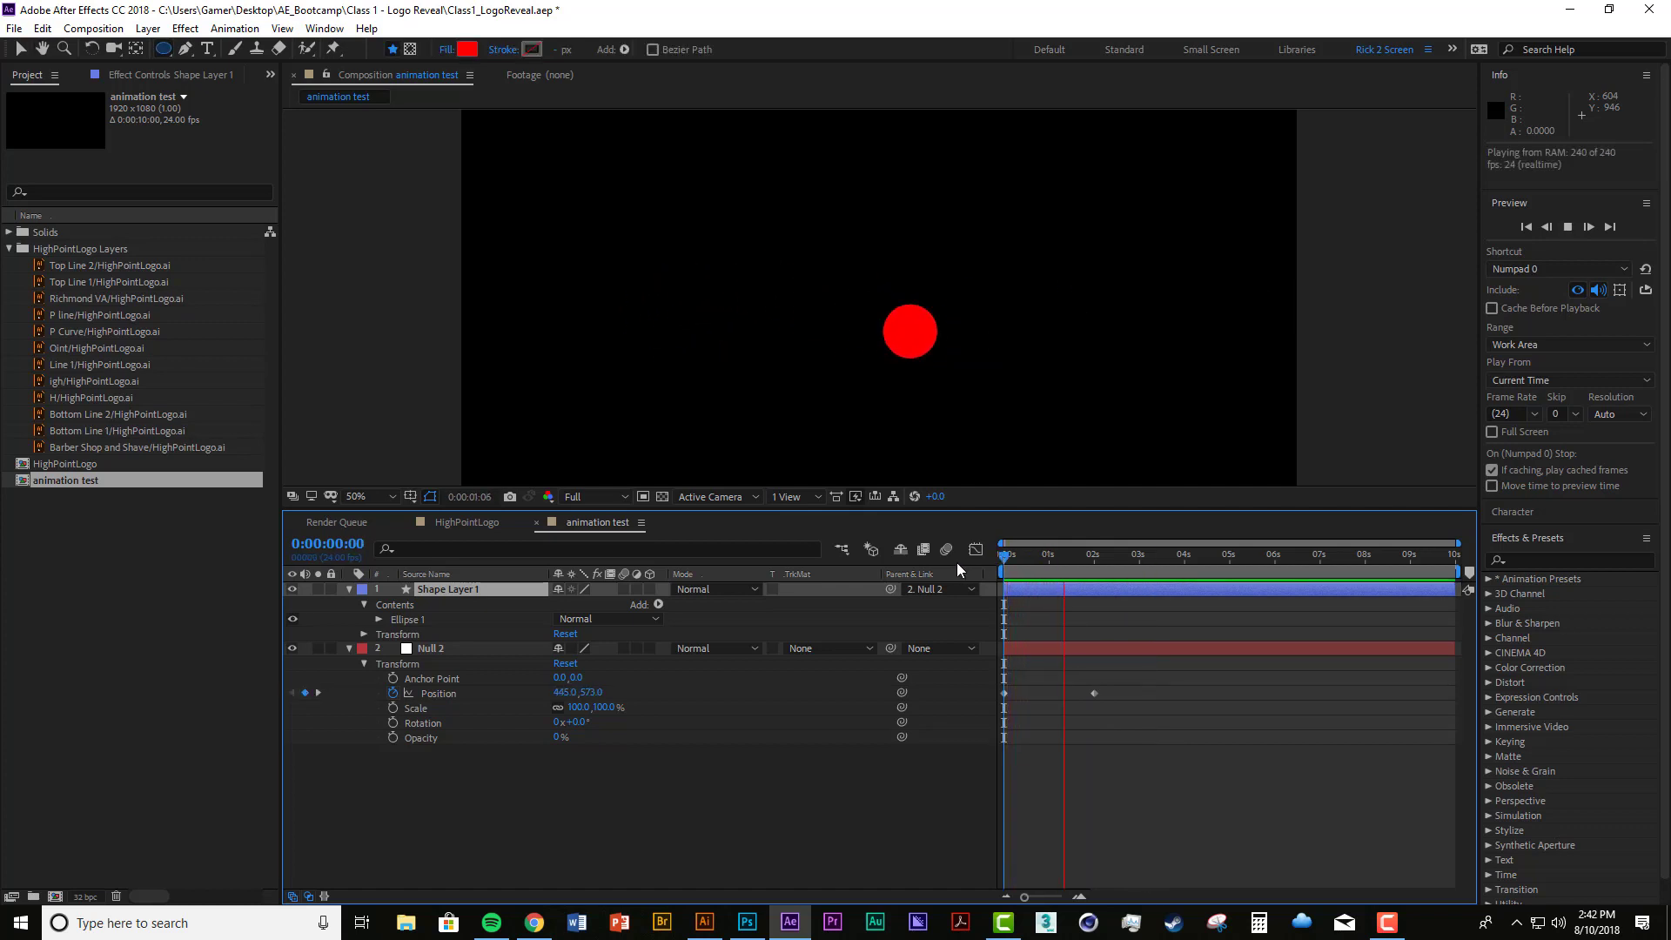
{"action": "key", "text": "space"}
{"action": "key", "text": "space"}
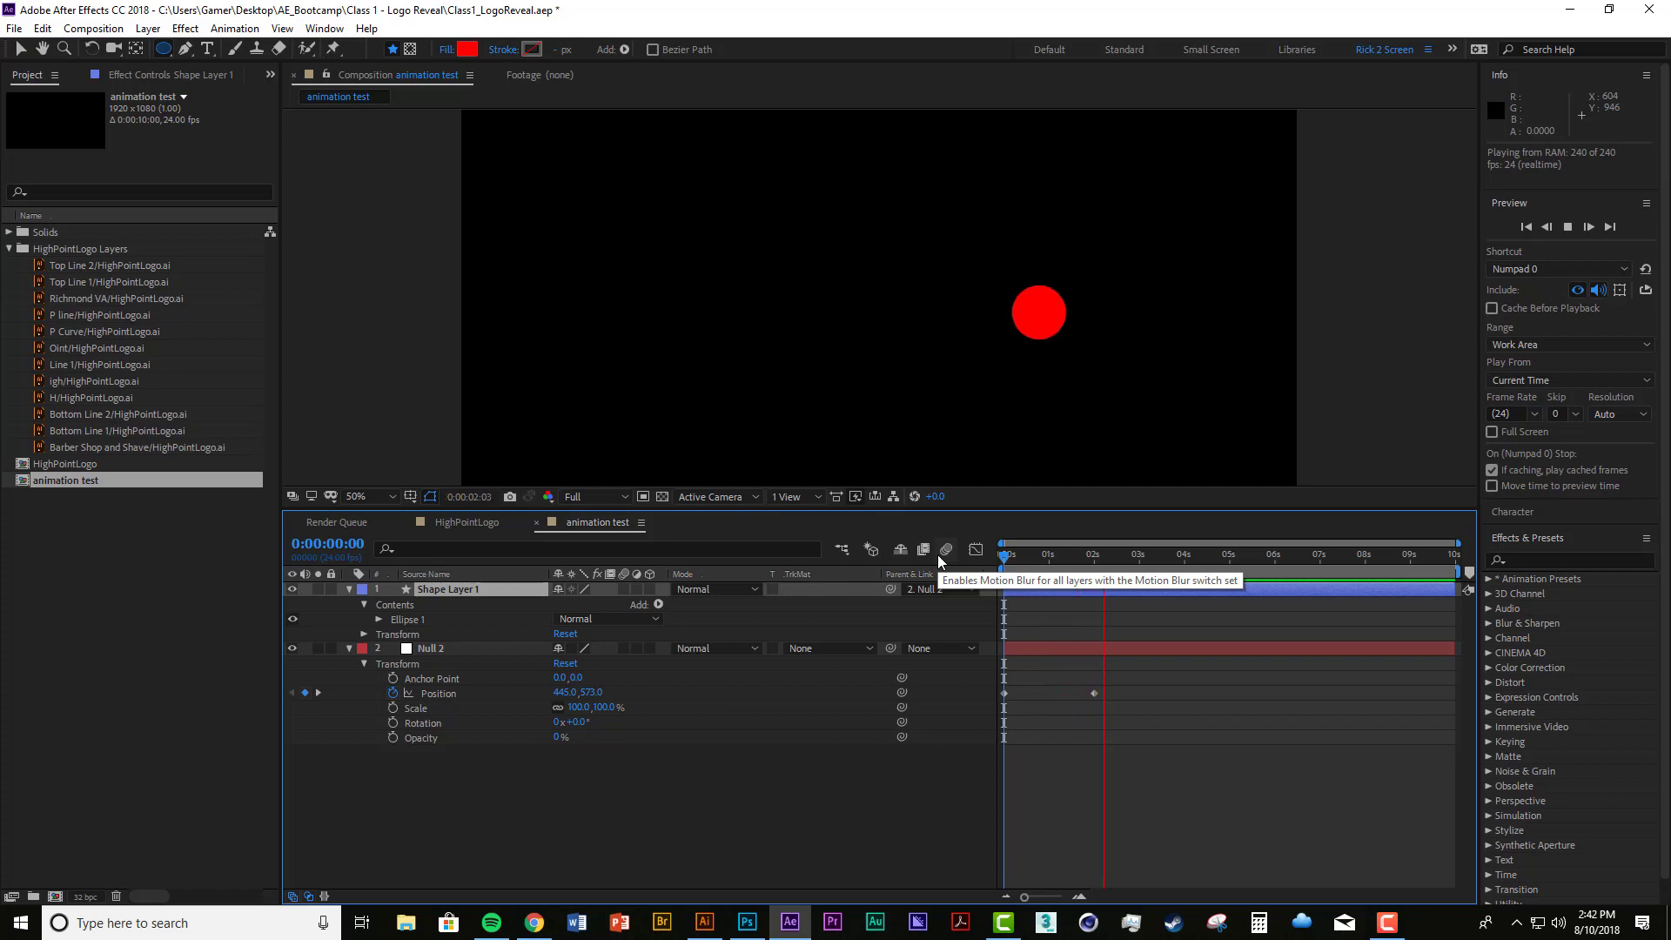
{"action": "key", "text": "space"}
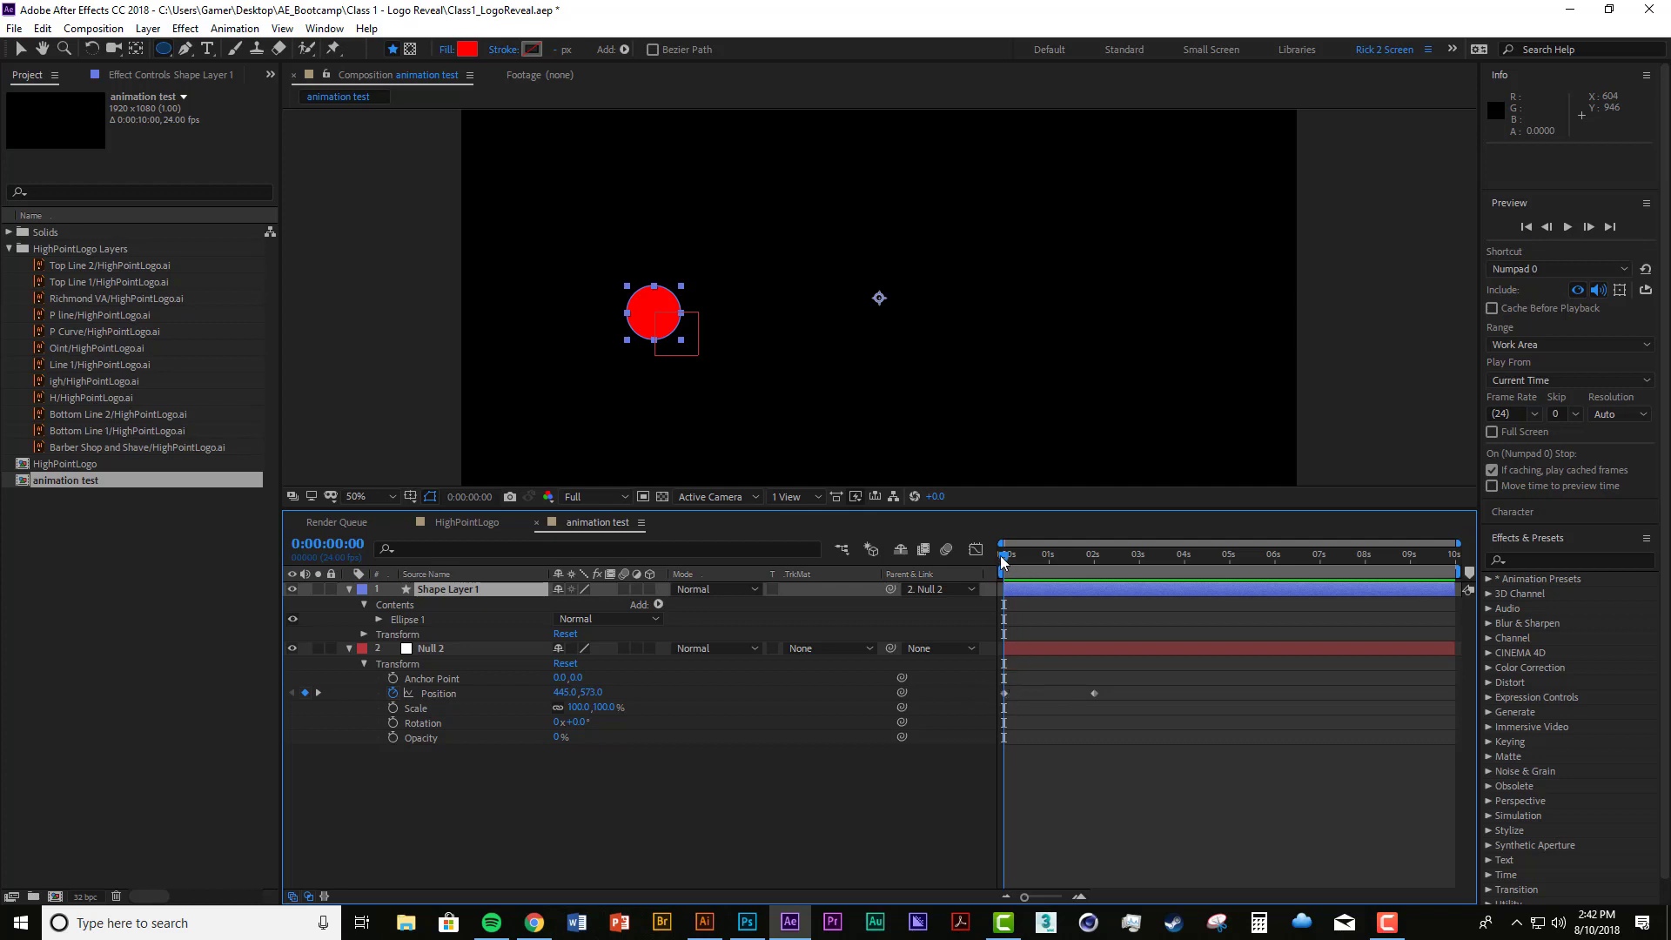
{"action": "mouse_move", "coordinate": [1005, 566]}
{"action": "left_mouse_down"}
{"action": "mouse_move", "coordinate": [1103, 573]}
{"action": "mouse_move", "coordinate": [984, 566]}
{"action": "mouse_move", "coordinate": [1094, 572]}
{"action": "mouse_move", "coordinate": [1003, 566]}
{"action": "left_mouse_up"}
{"action": "key", "text": "space"}
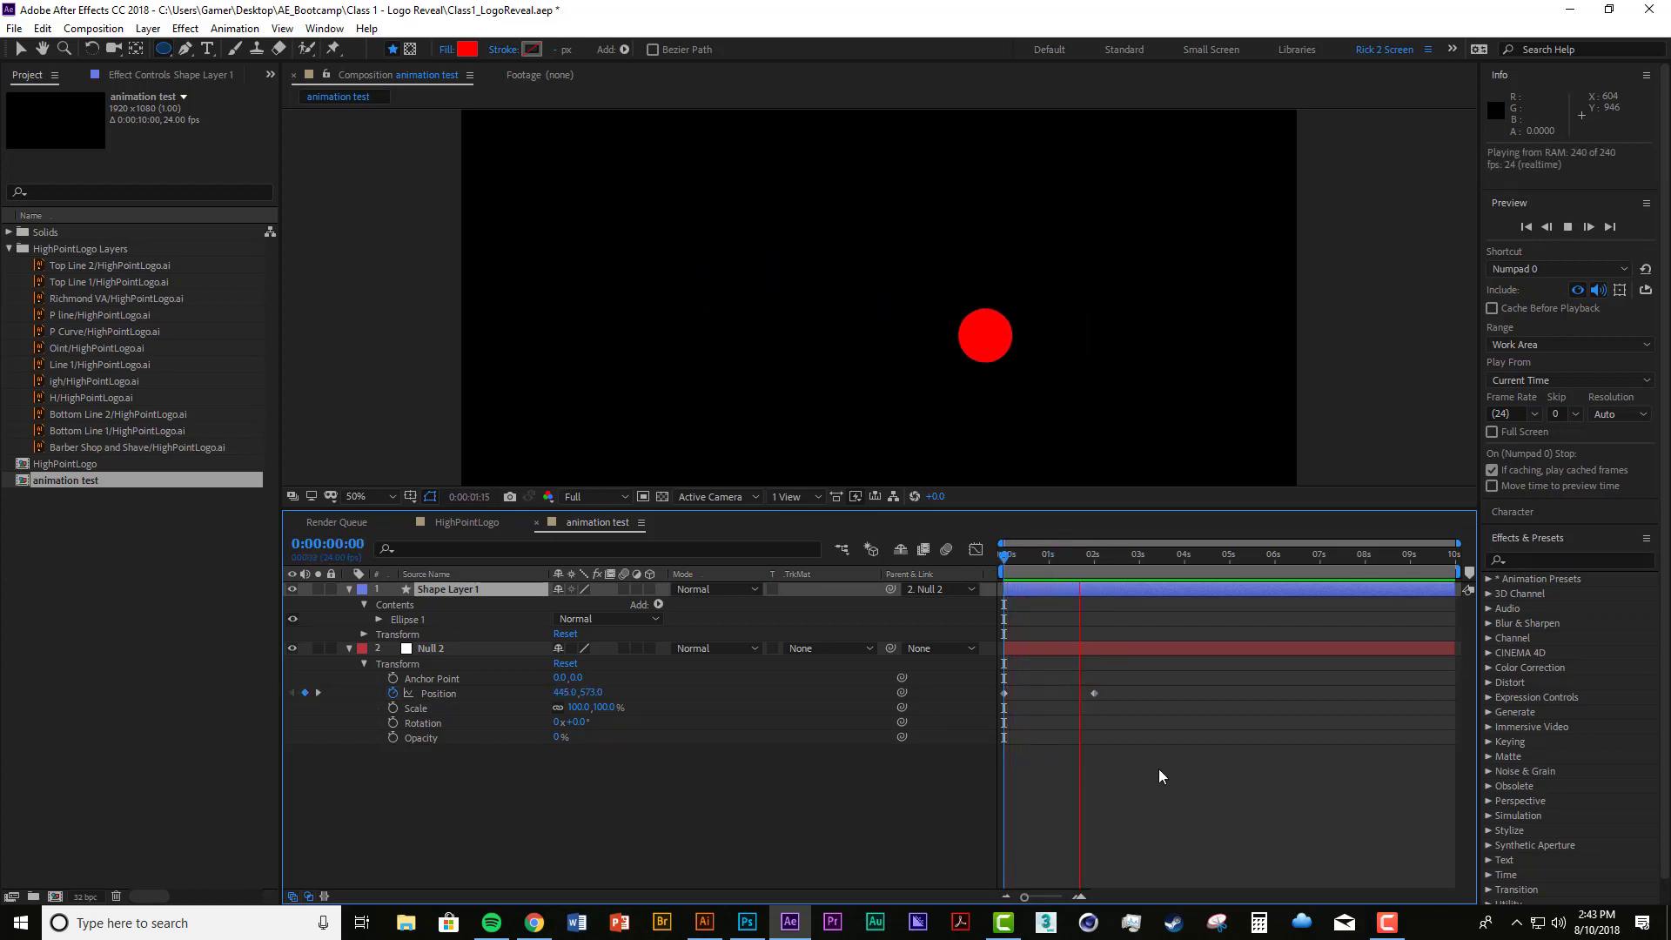
{"action": "key", "text": "space"}
{"action": "key", "text": "space"}
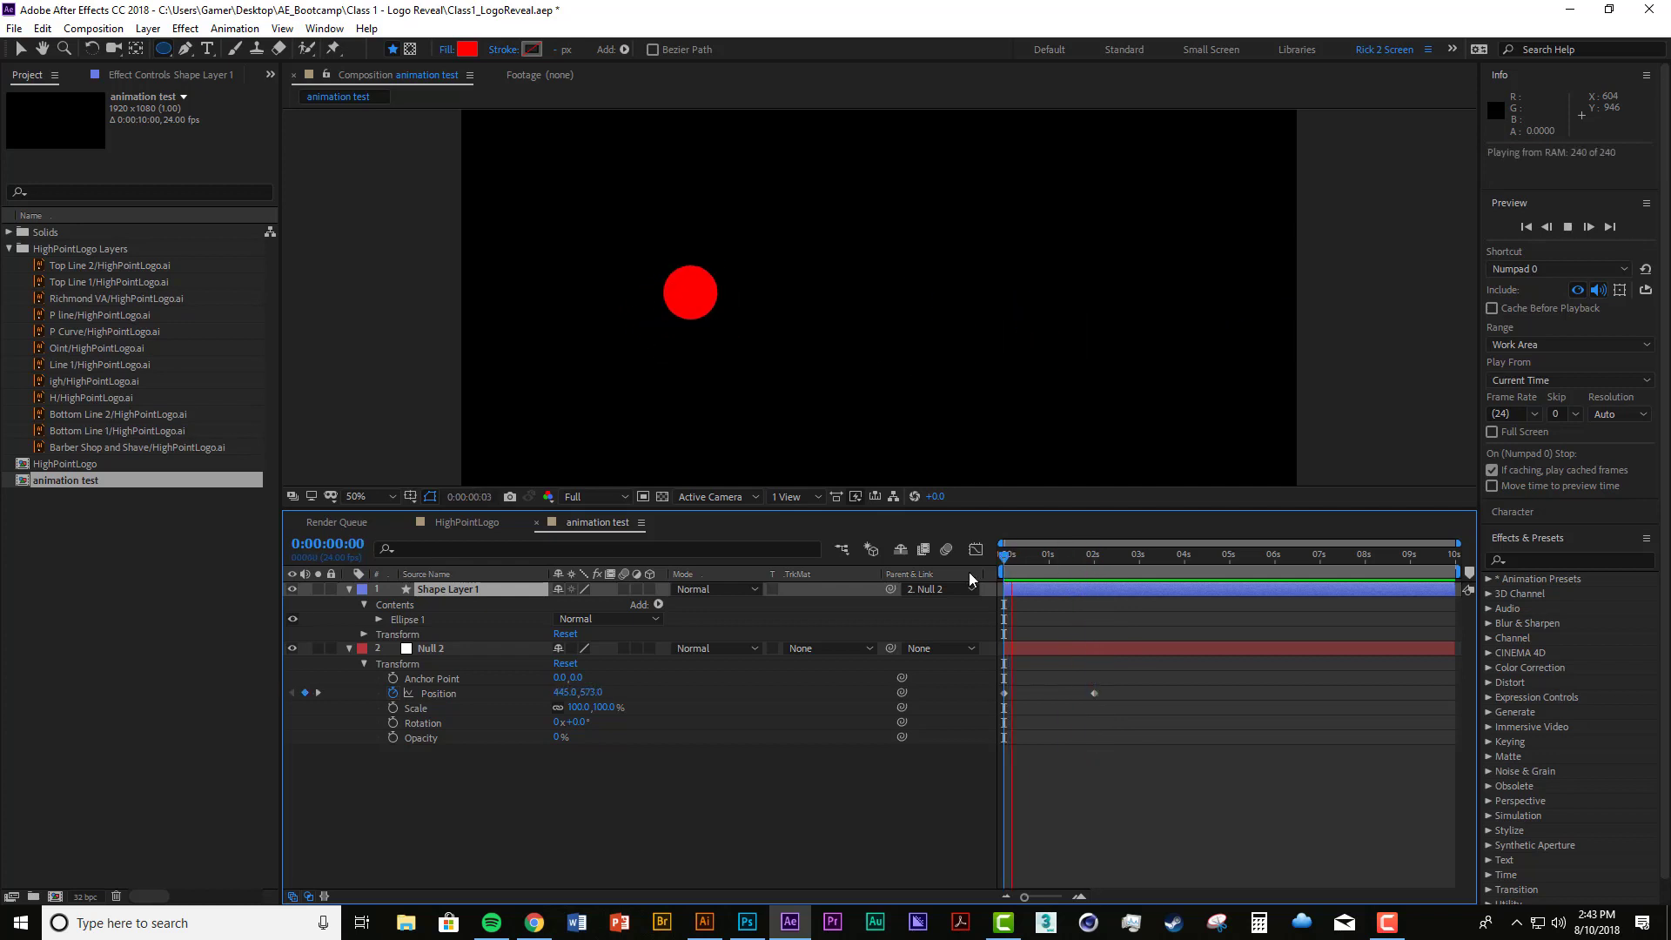
{"action": "key", "text": "space"}
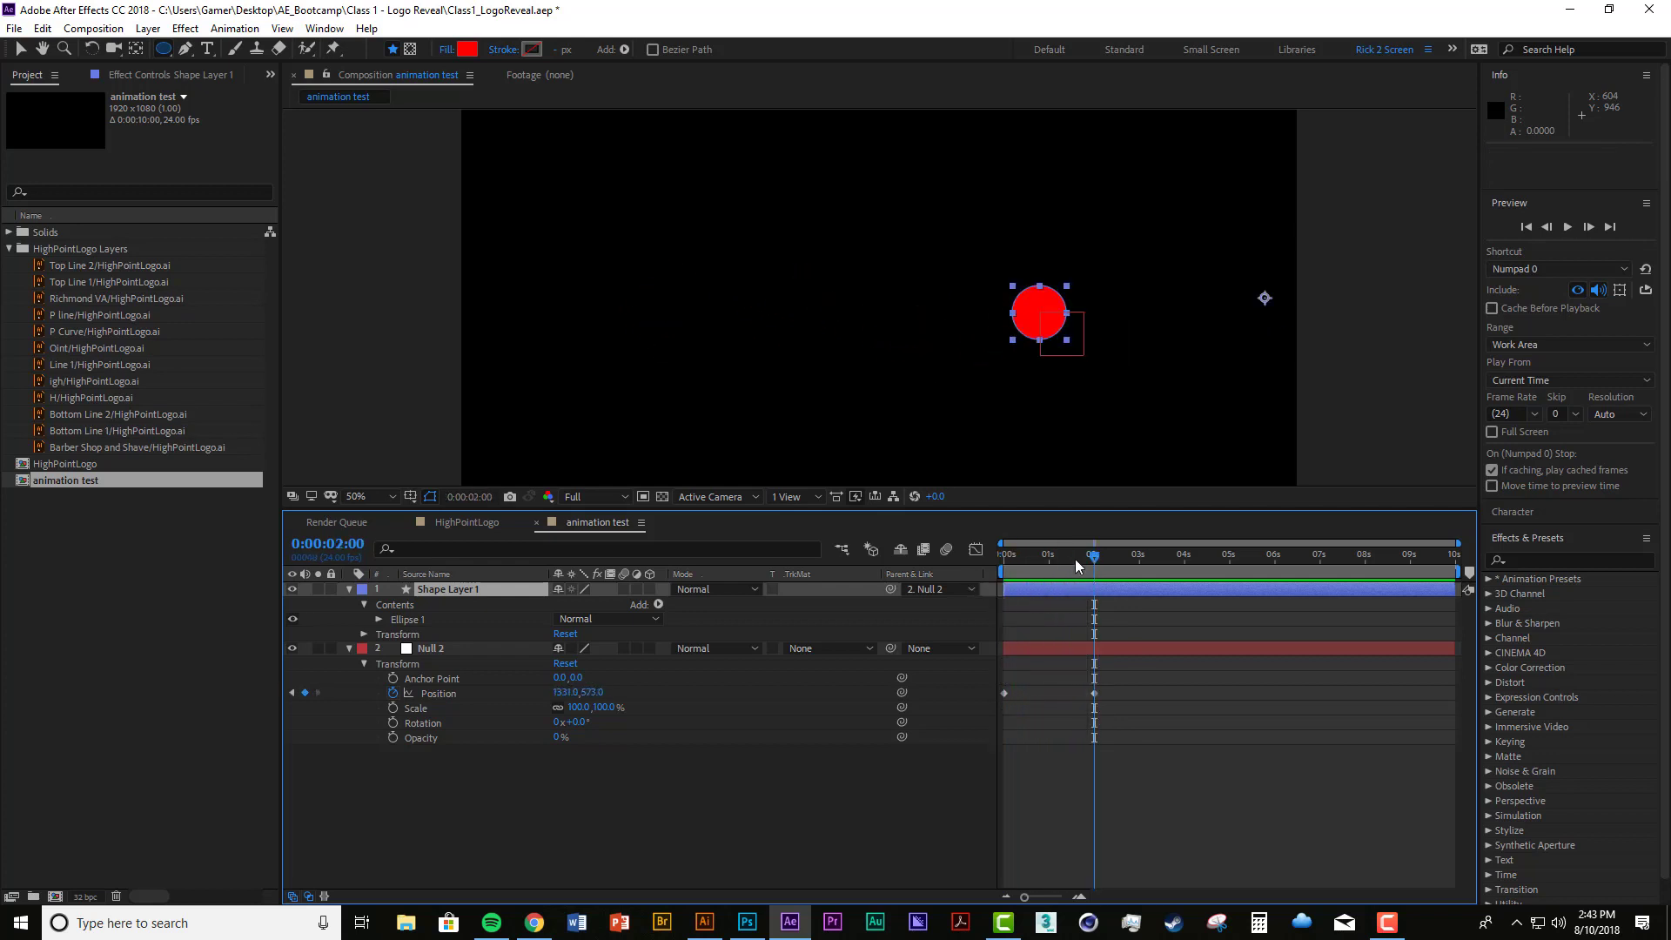
{"action": "key", "text": "space"}
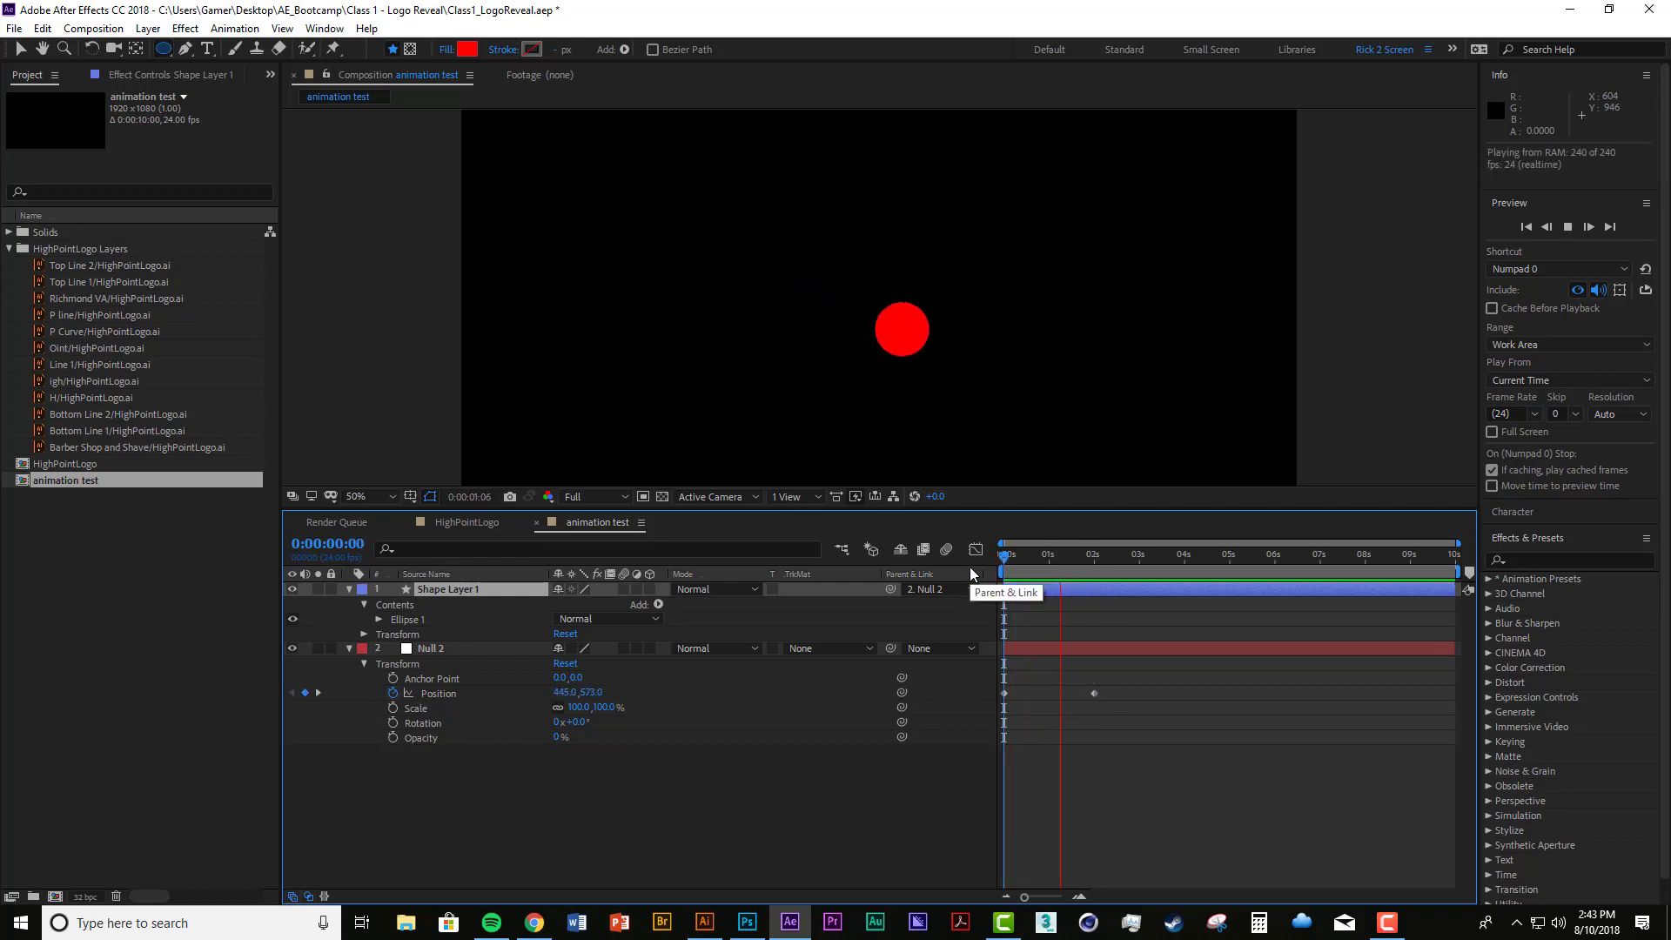
{"action": "key", "text": "space"}
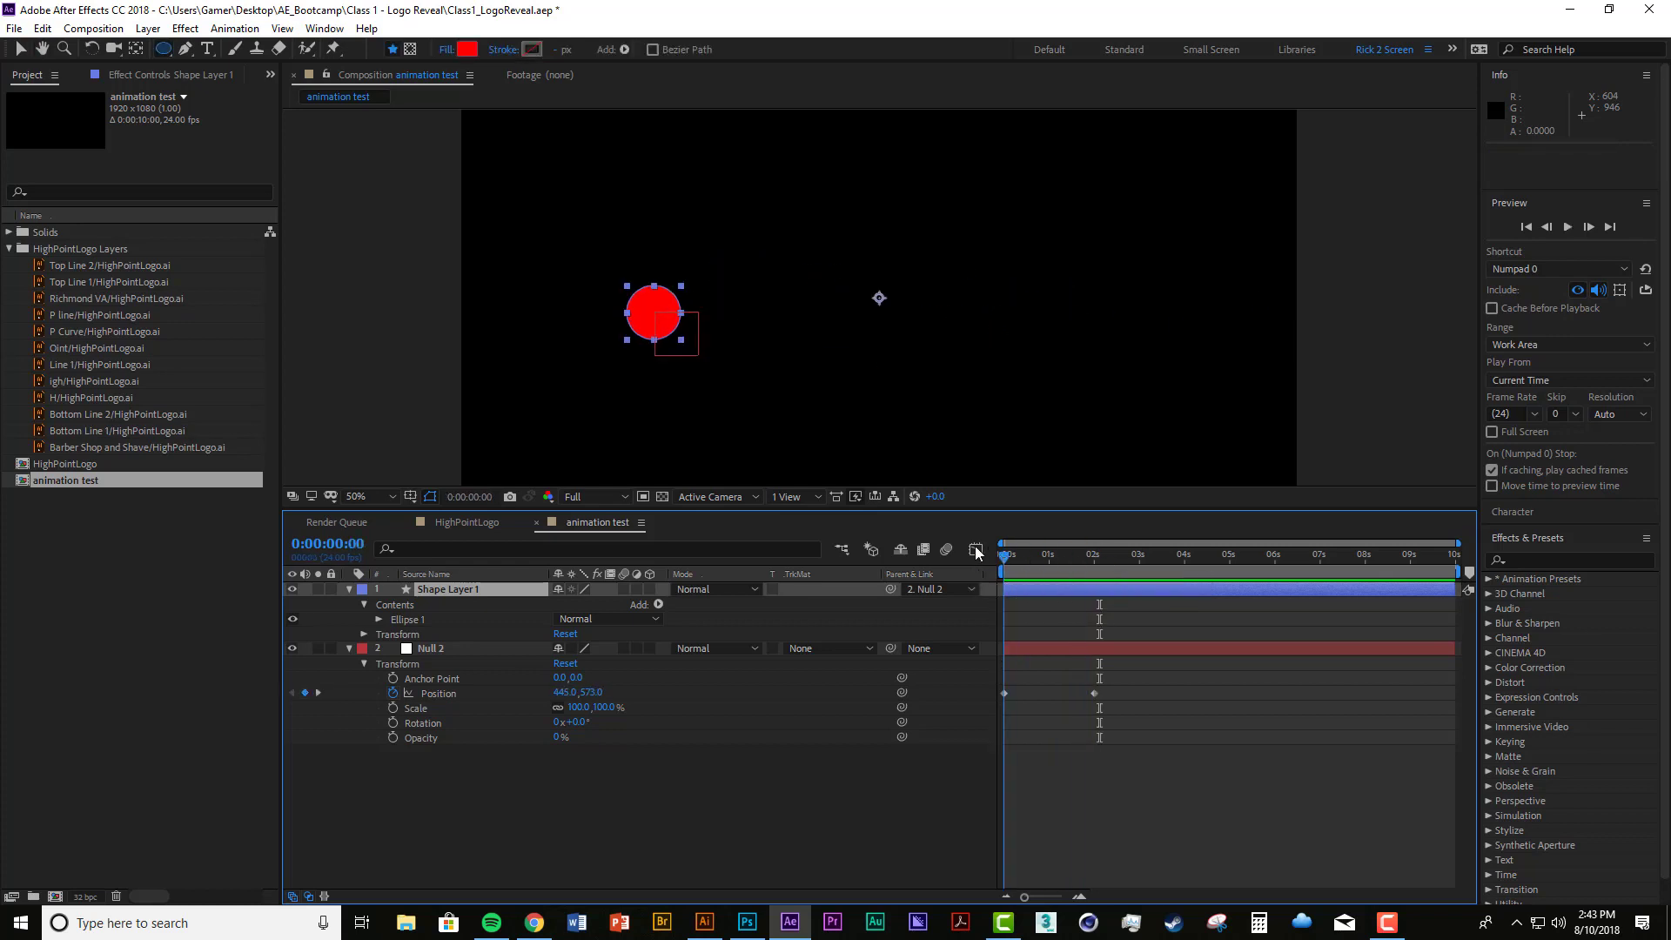
{"action": "left_click_drag", "start_coordinate": [996, 559], "coordinate": [975, 588]}
Step: Open the Graph Editor and display the graph of Null 2's Scale property
{"action": "left_click", "coordinate": [870, 754]}
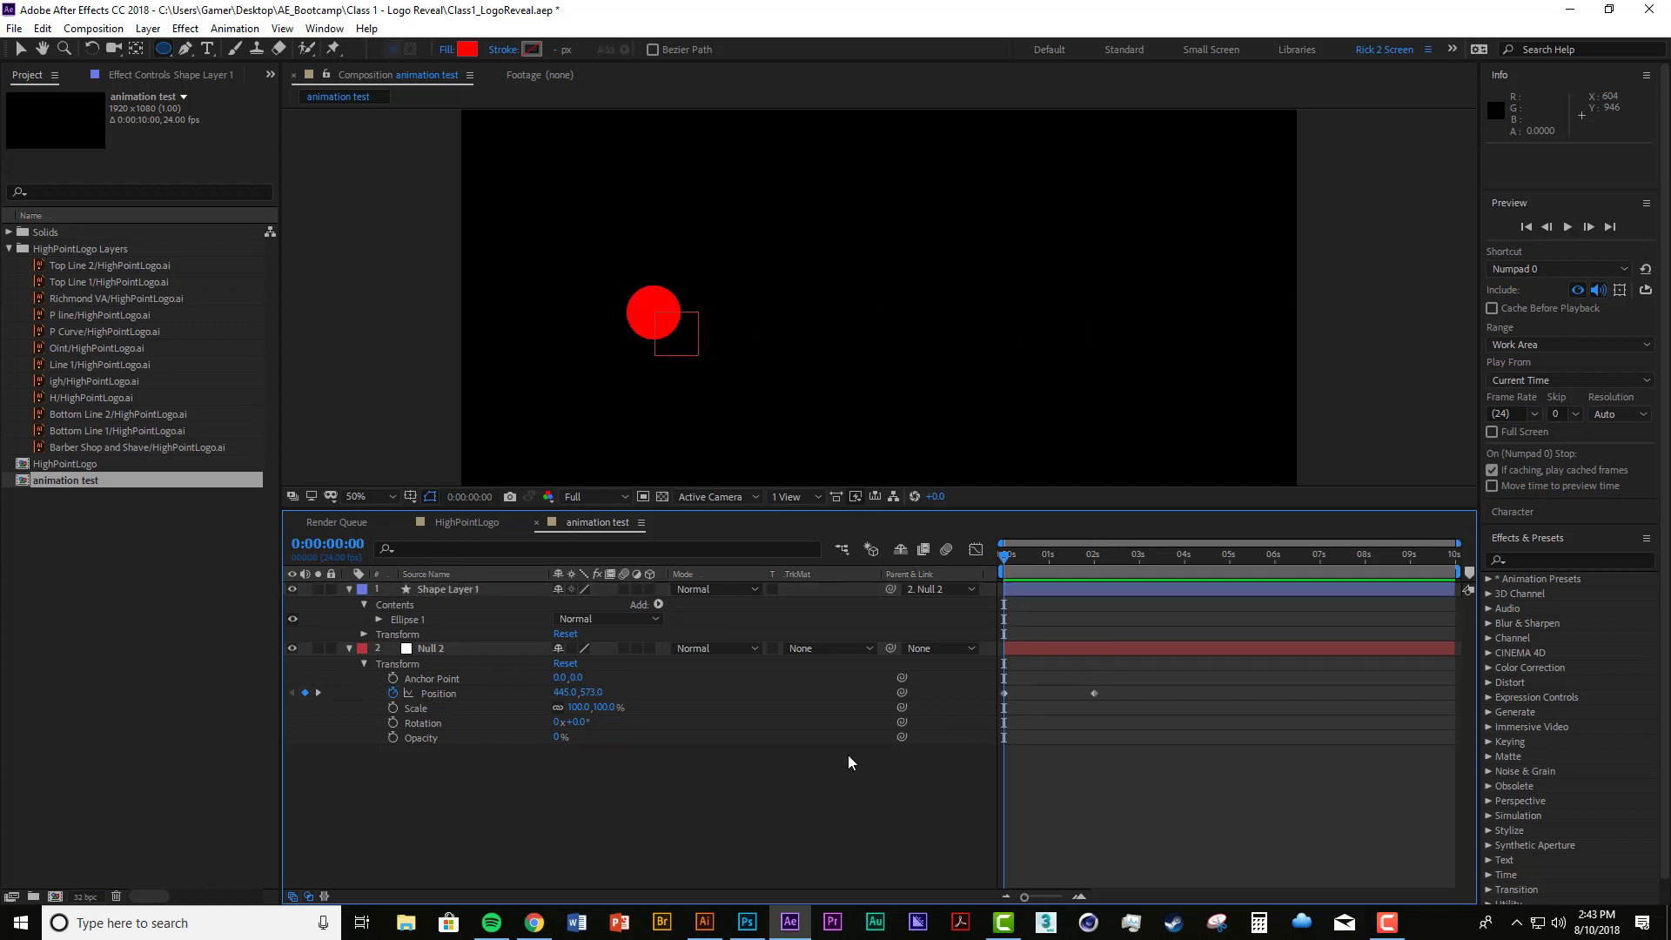
{"action": "left_click", "coordinate": [974, 552]}
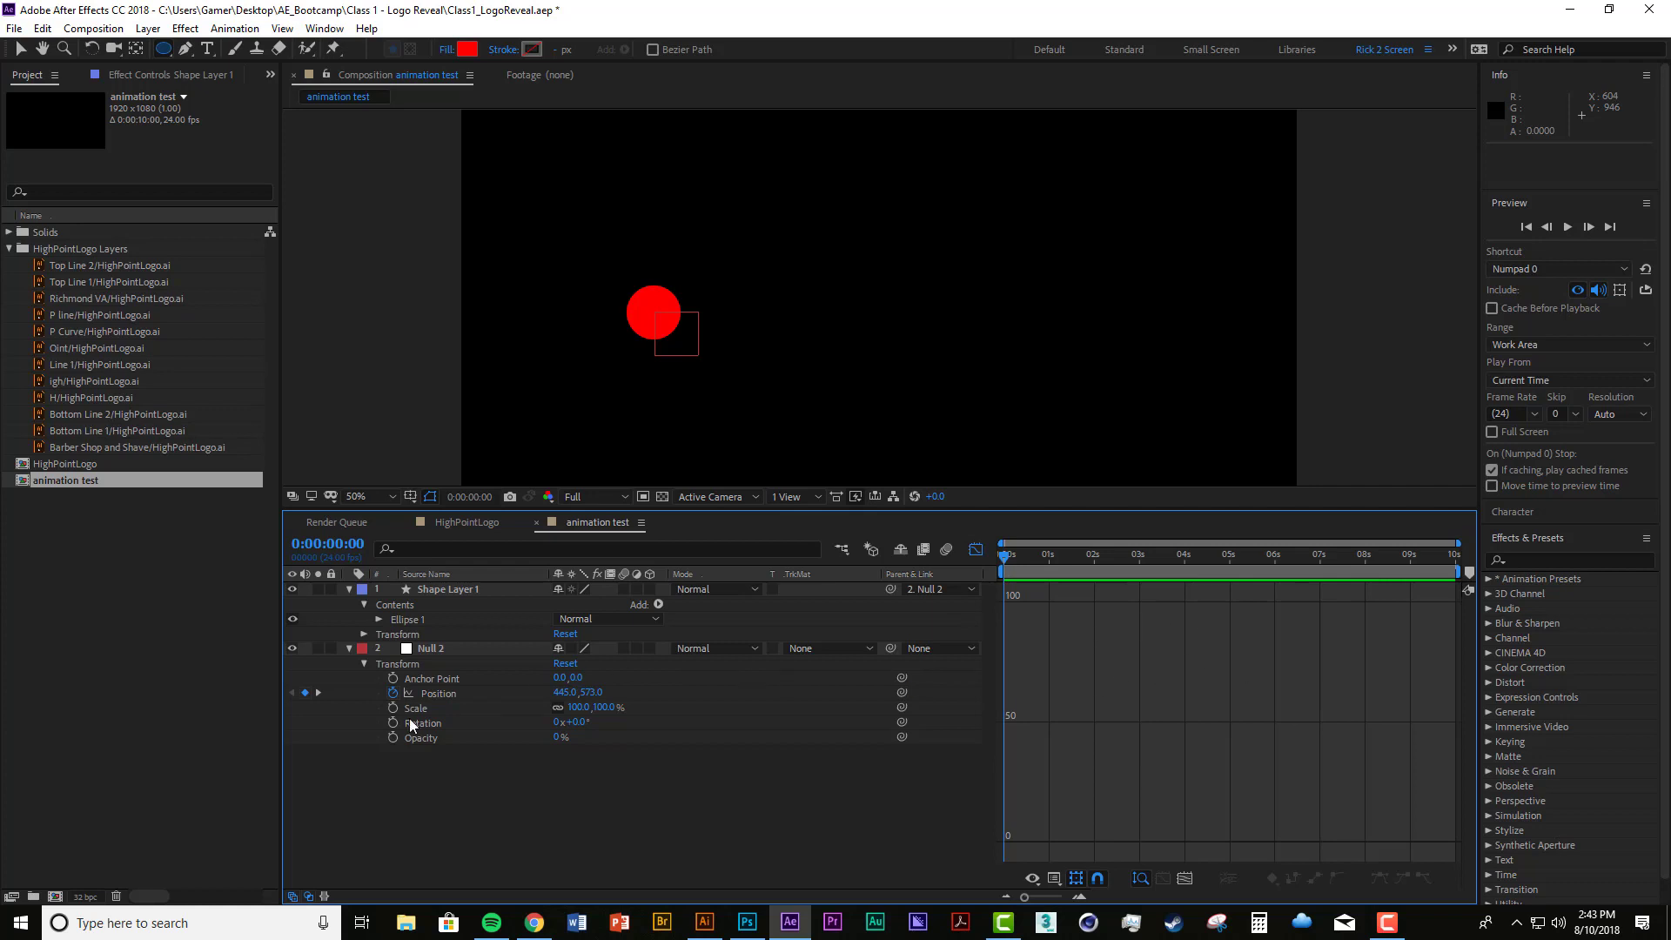
{"action": "left_click", "coordinate": [432, 710]}
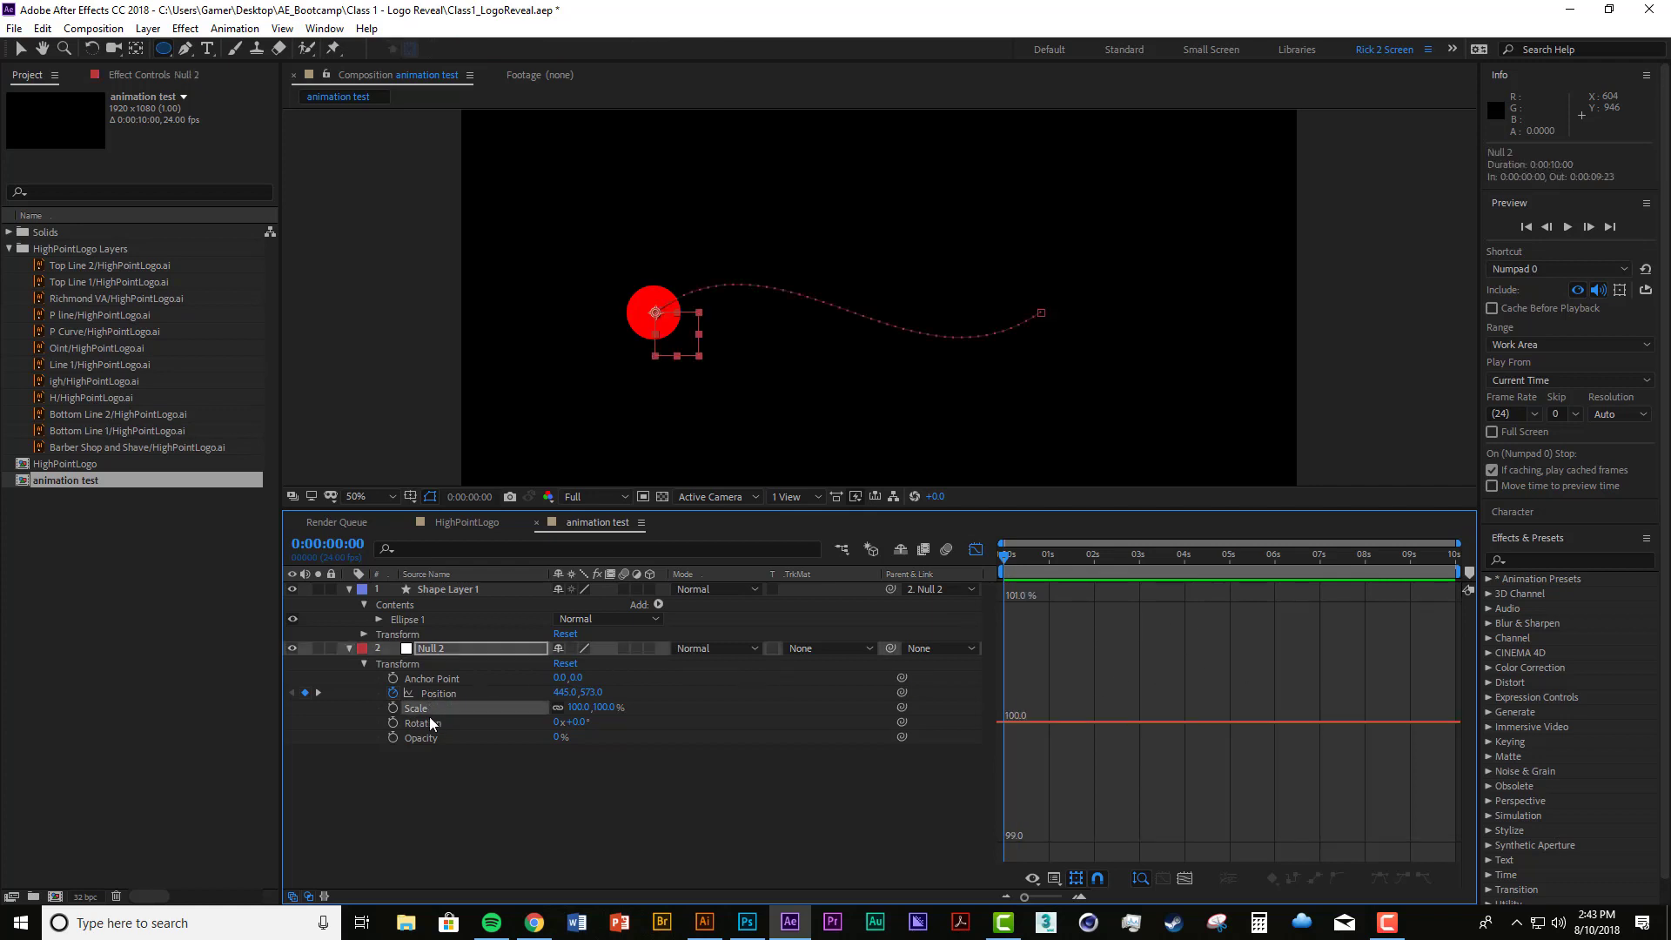
Step: Display the graphs of Null 2's Rotation, Opacity, Anchor Point and Position properties in turn
{"action": "left_click", "coordinate": [430, 728]}
{"action": "left_click", "coordinate": [432, 737]}
{"action": "left_click", "coordinate": [454, 677]}
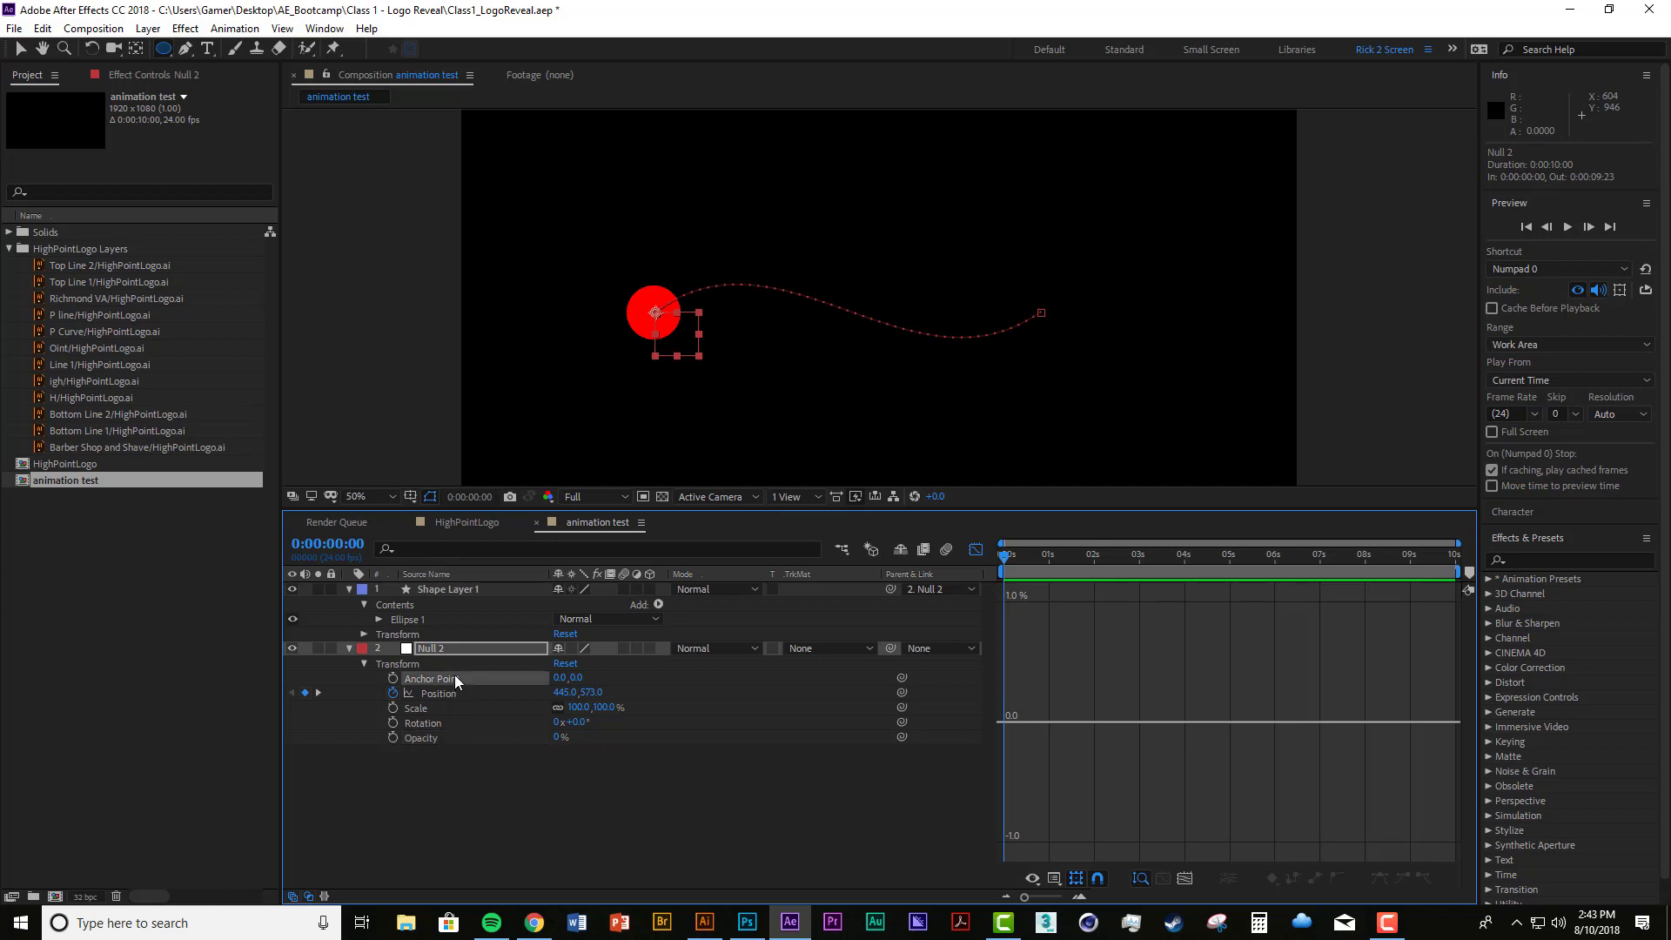
{"action": "left_click", "coordinate": [451, 695]}
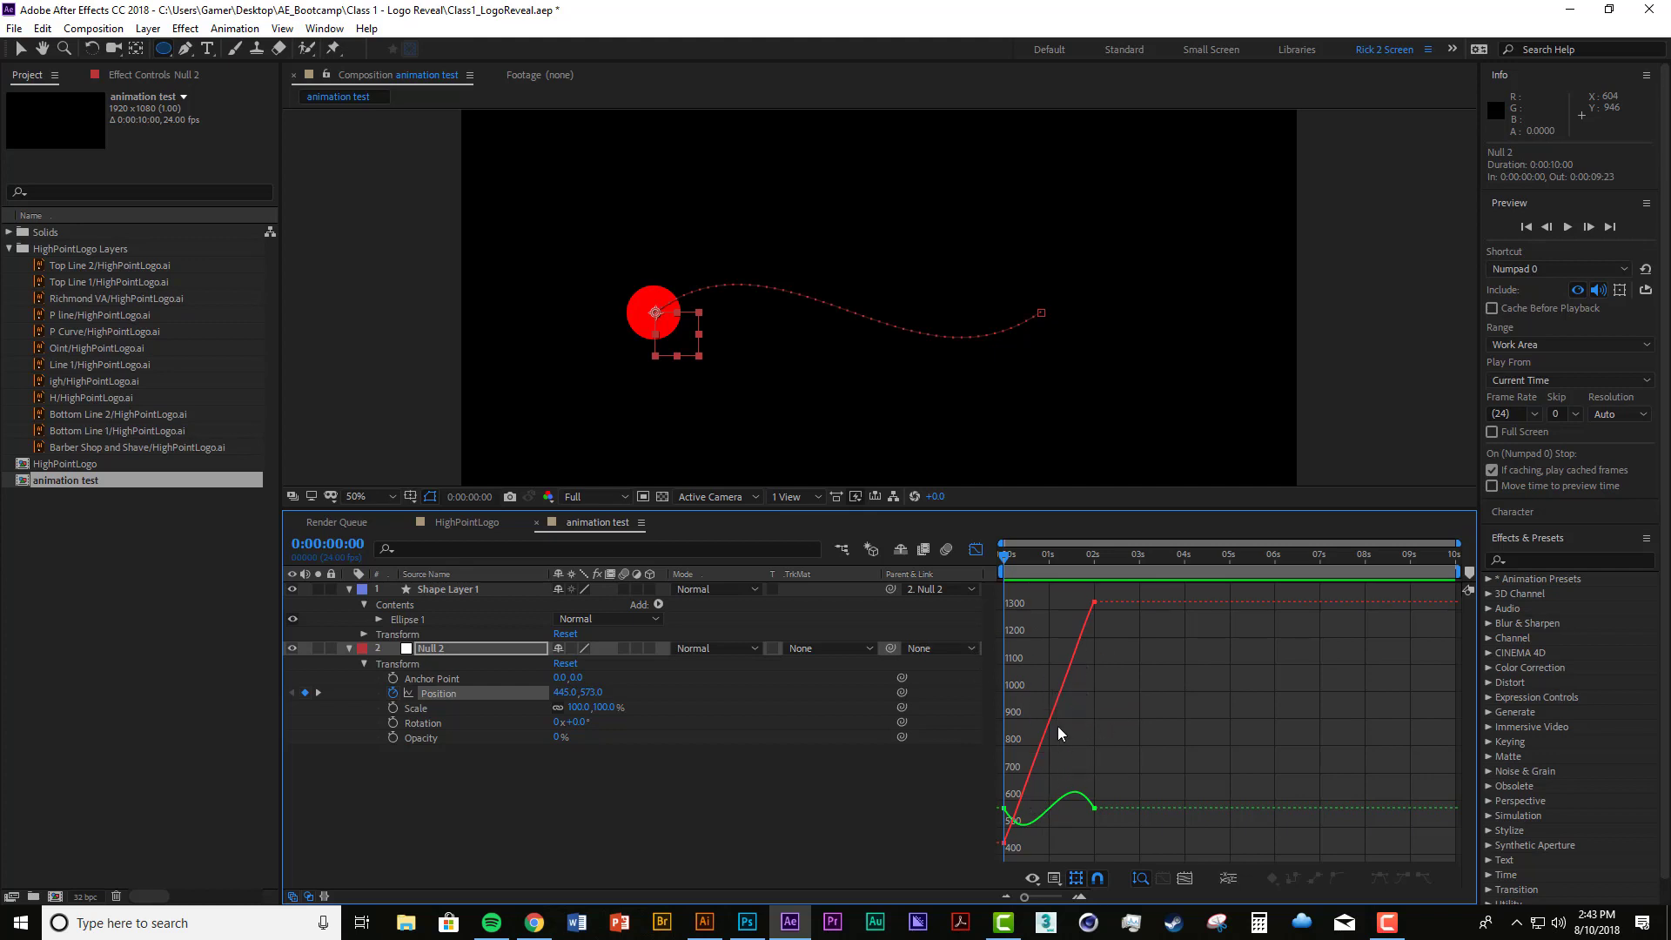
Step: Scrub between the start and the 2-second keyframe to compare the circle's movement with the Position value graph
{"action": "left_click_drag", "start_coordinate": [1006, 557], "coordinate": [1005, 555]}
{"action": "mouse_move", "coordinate": [1004, 558]}
{"action": "left_mouse_down"}
{"action": "mouse_move", "coordinate": [1094, 557]}
{"action": "mouse_move", "coordinate": [982, 557]}
{"action": "left_mouse_up"}
{"action": "left_click_drag", "start_coordinate": [1005, 558], "coordinate": [1093, 573]}
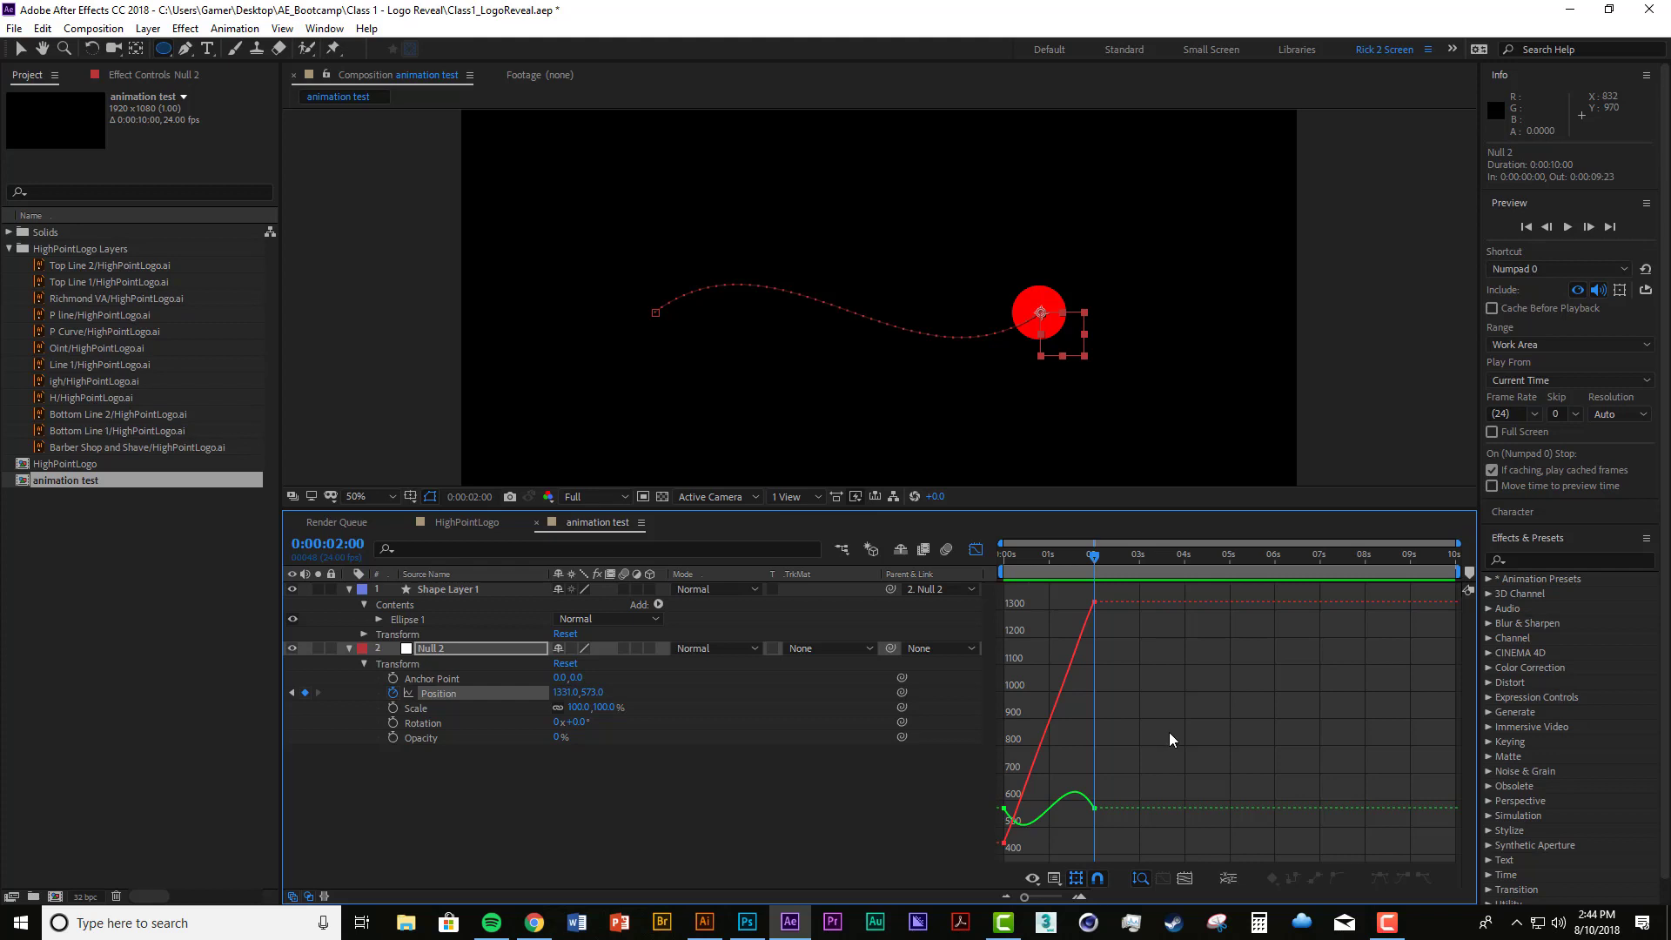
{"action": "left_click_drag", "start_coordinate": [1088, 557], "coordinate": [985, 592]}
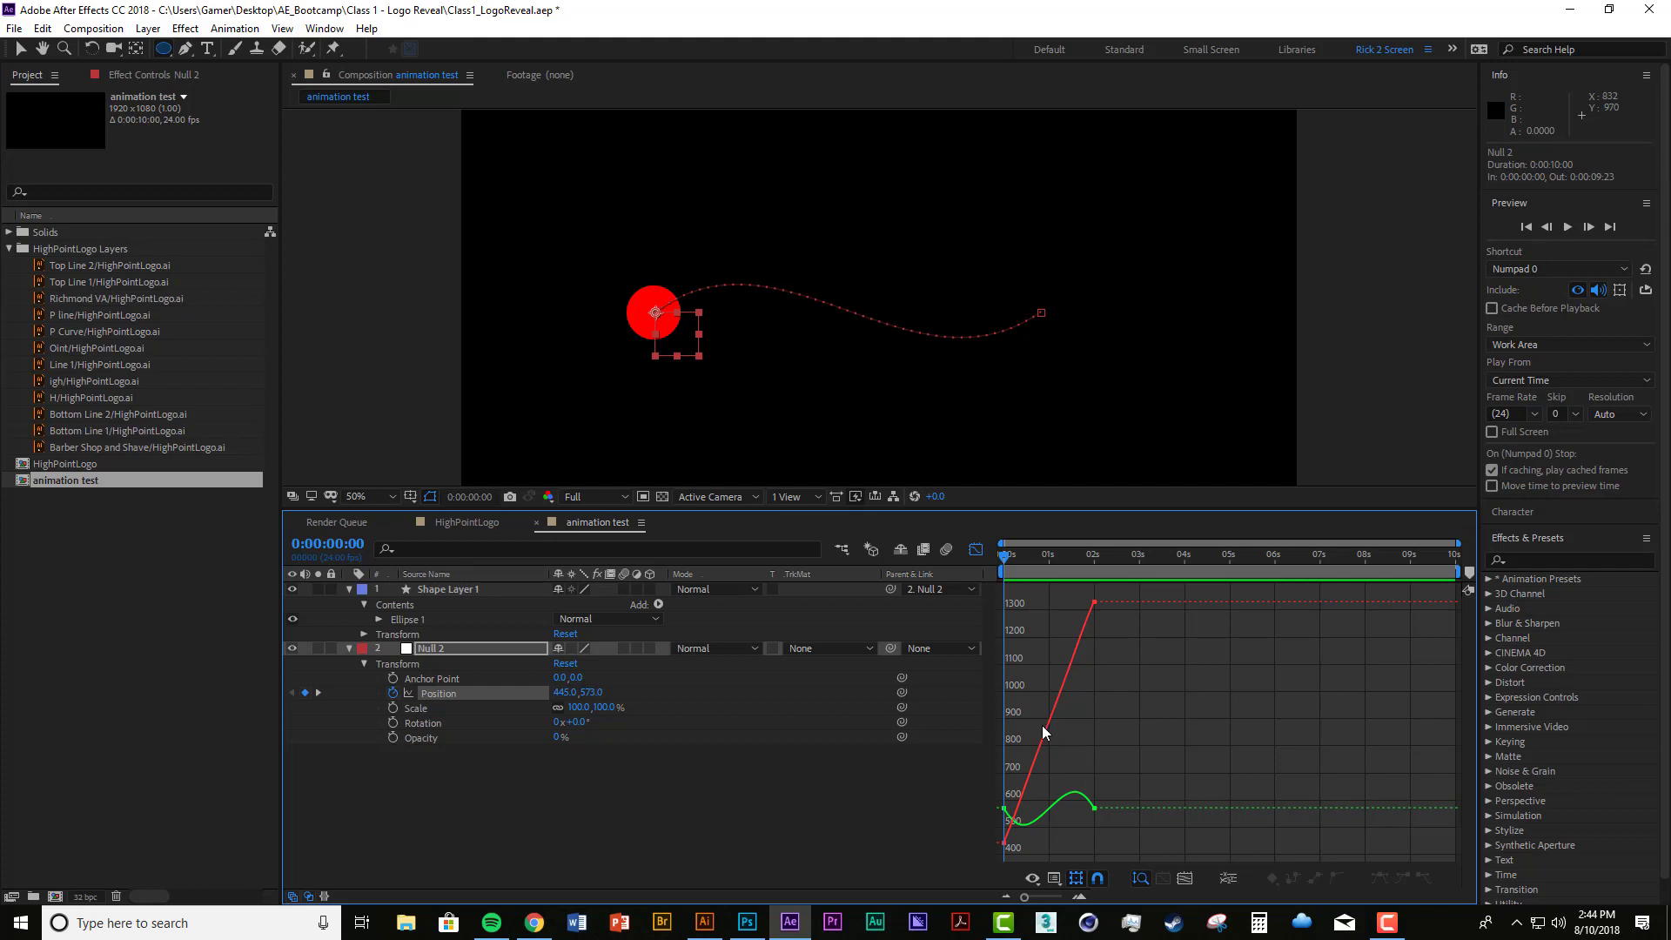
{"action": "left_click_drag", "start_coordinate": [1004, 560], "coordinate": [1087, 585]}
Step: Switch the Graph Editor to the speed graph and return the playhead to the start of the timeline
{"action": "right_click", "coordinate": [1188, 698]}
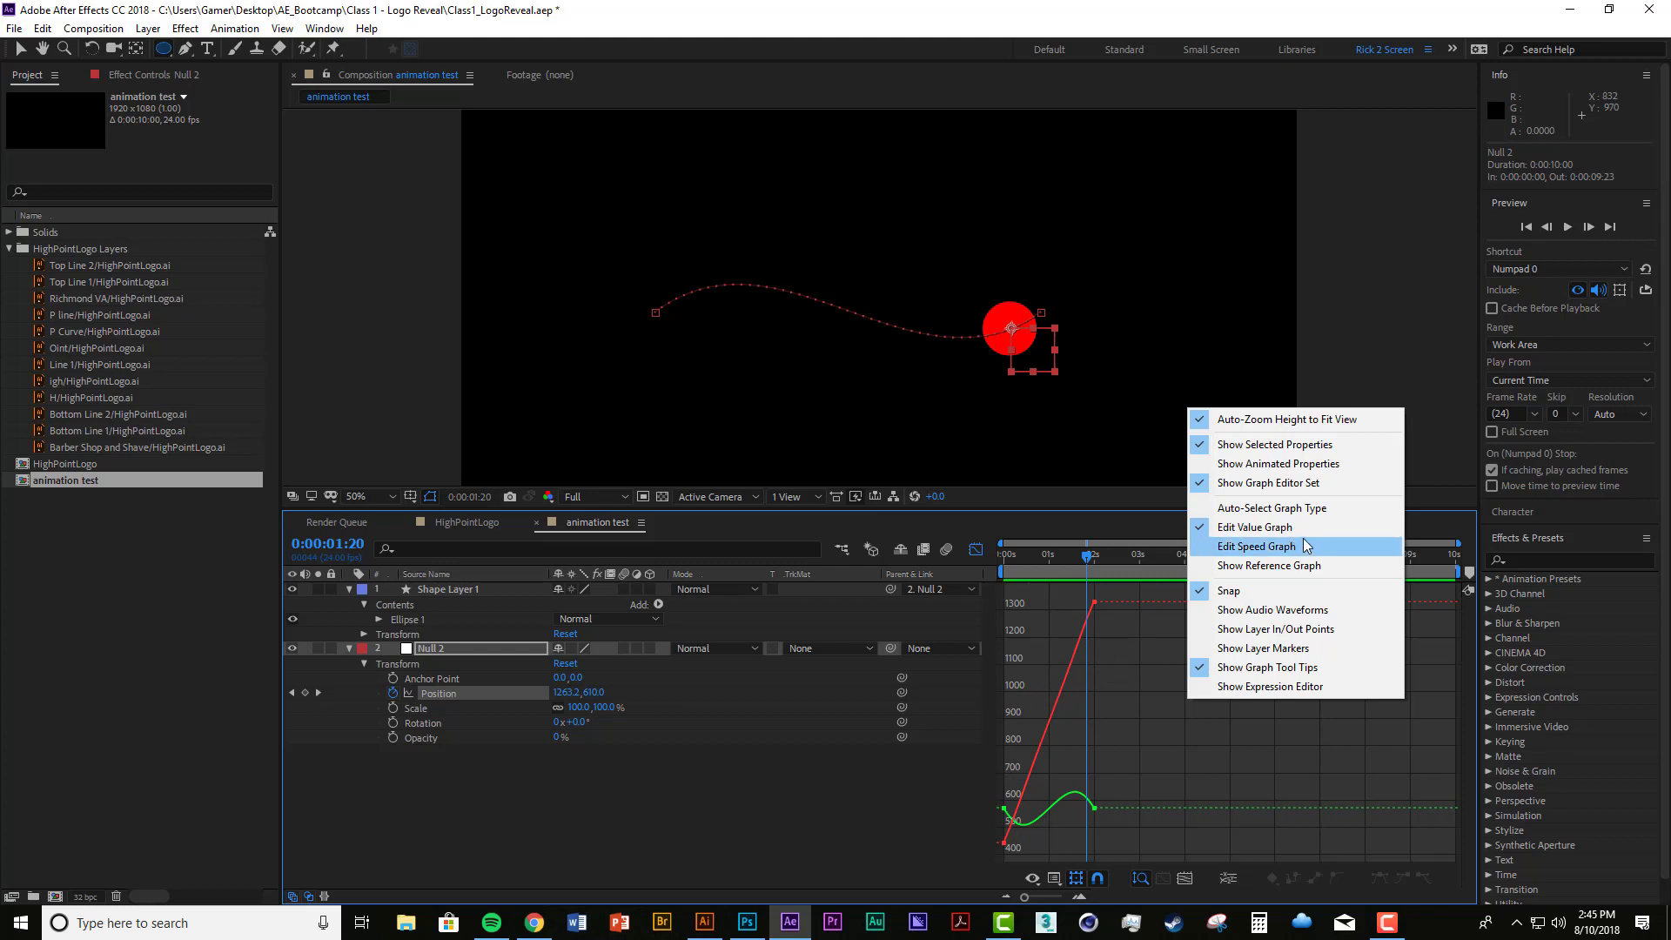
{"action": "left_click", "coordinate": [1257, 547]}
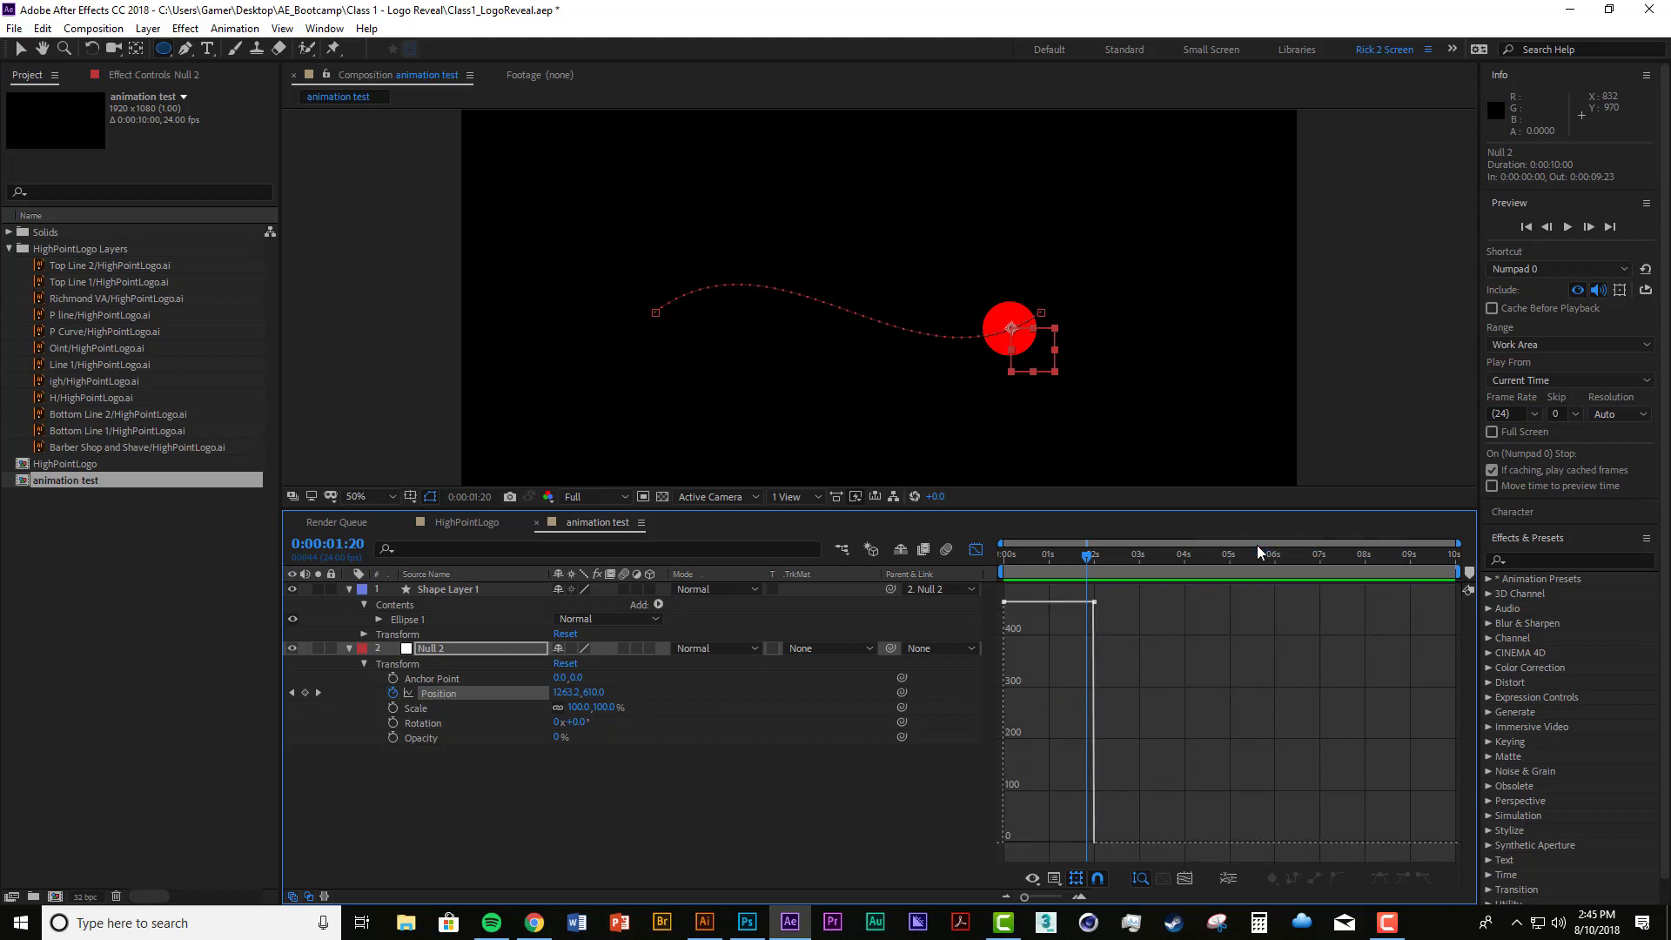
{"action": "key", "text": "Home"}
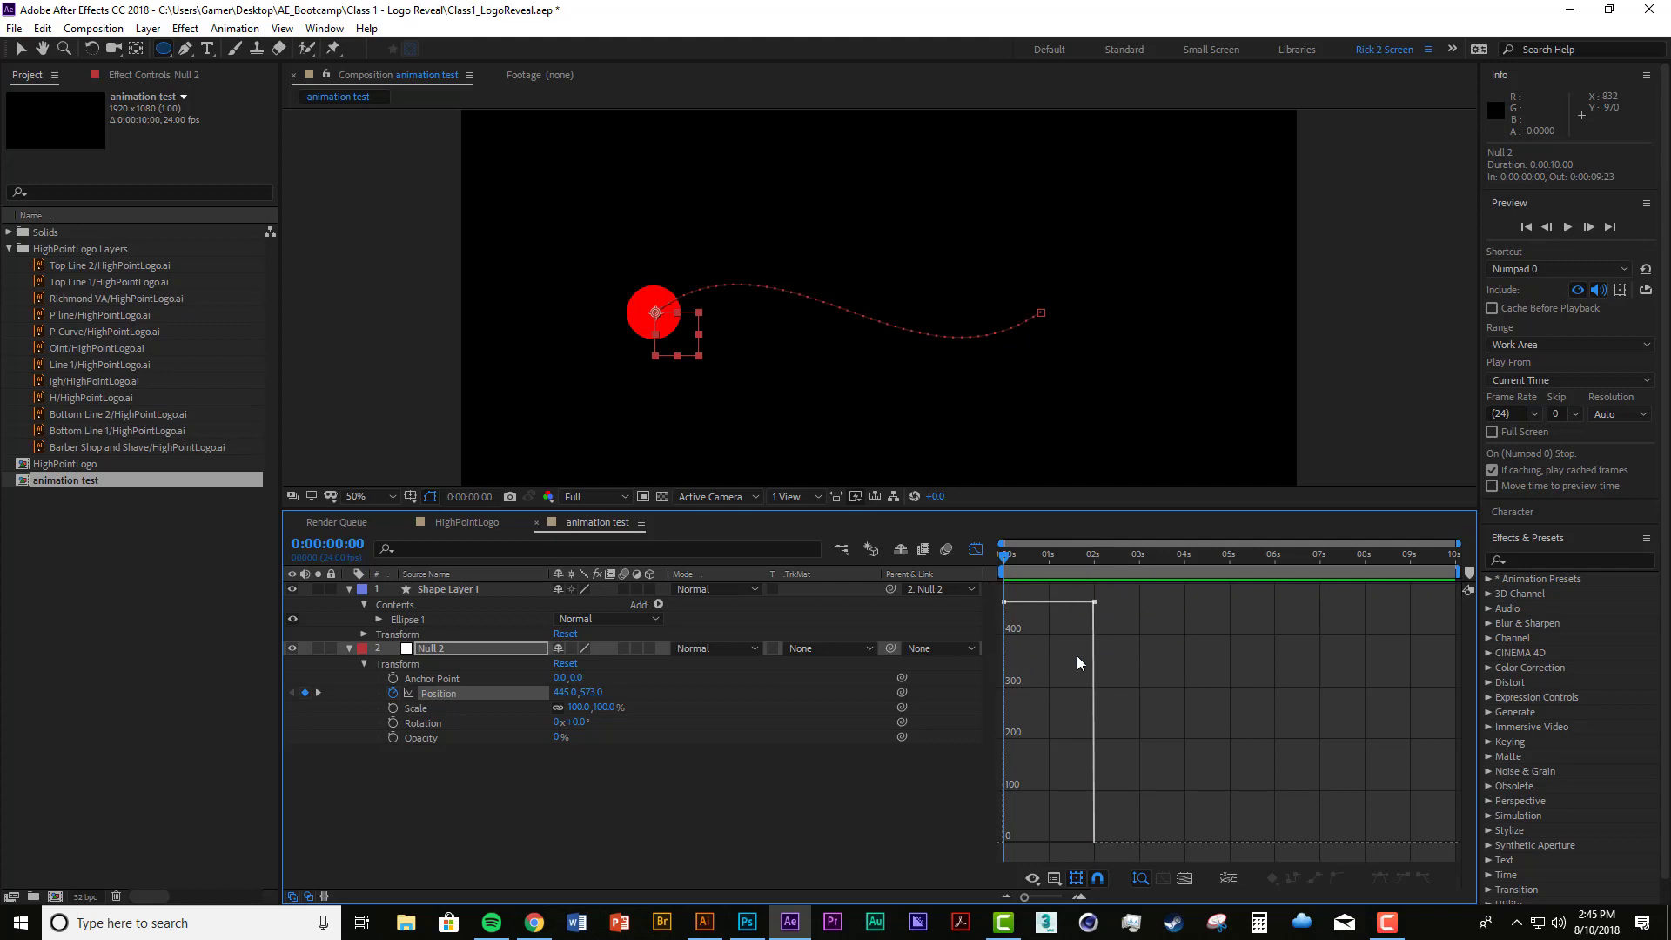
Step: Scrub from the start to the 2-second keyframe and back to examine the Position speed graph
{"action": "mouse_move", "coordinate": [1101, 659]}
{"action": "left_click_drag", "start_coordinate": [1003, 555], "coordinate": [1093, 568]}
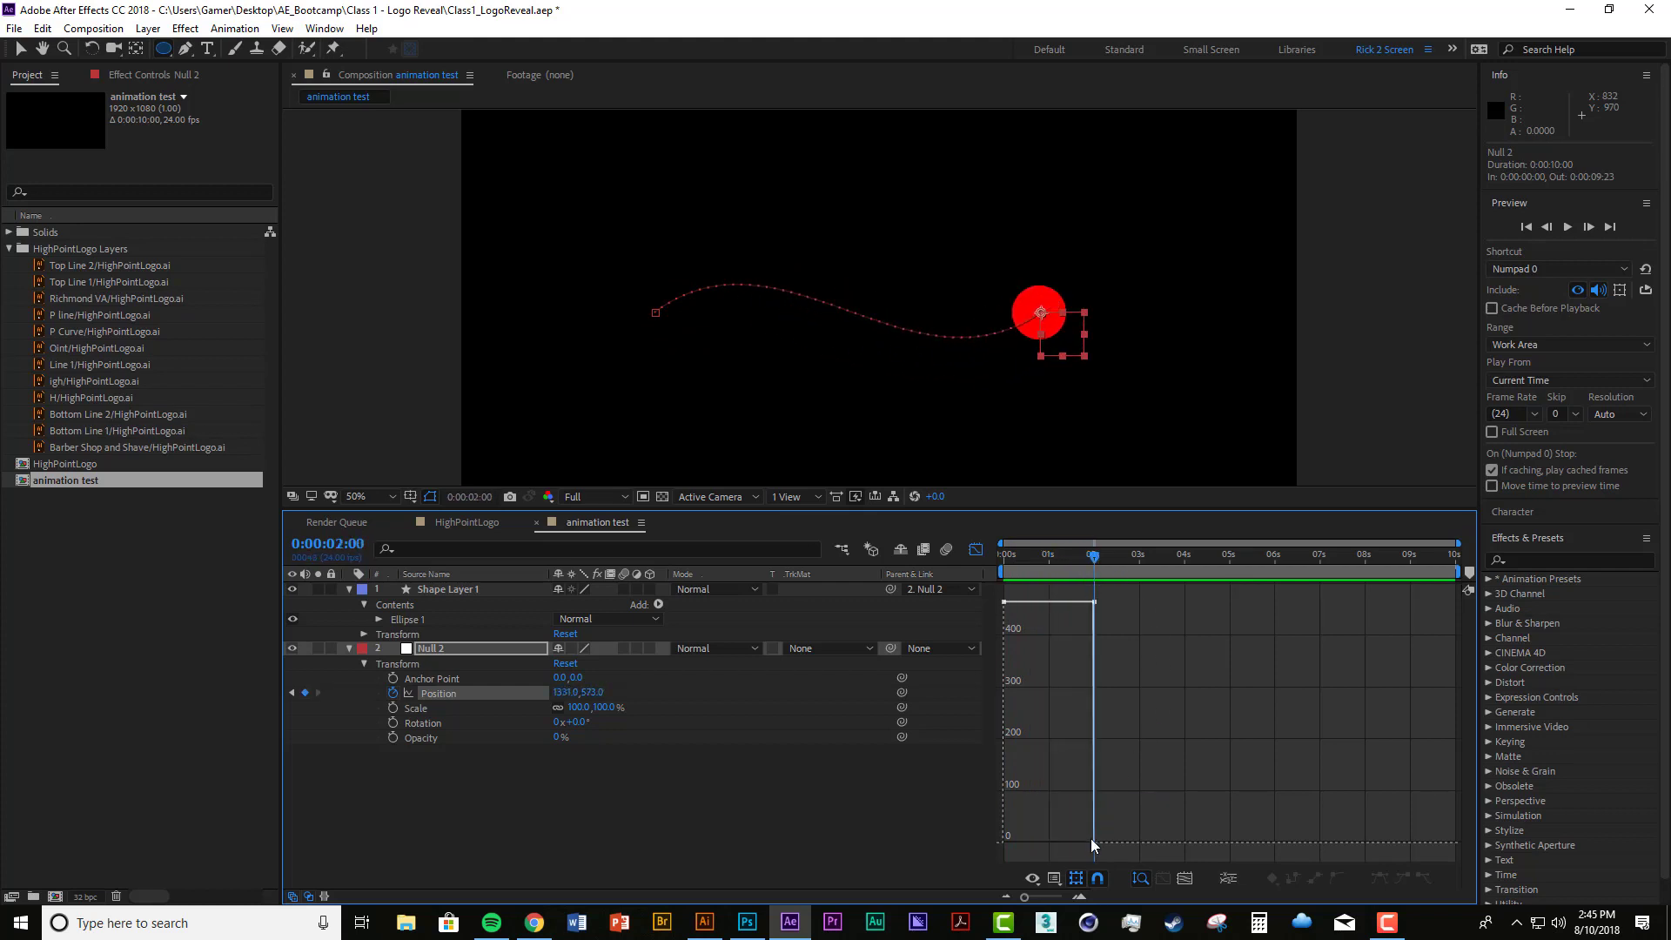
{"action": "mouse_move", "coordinate": [1007, 840]}
{"action": "left_click_drag", "start_coordinate": [1100, 557], "coordinate": [979, 564]}
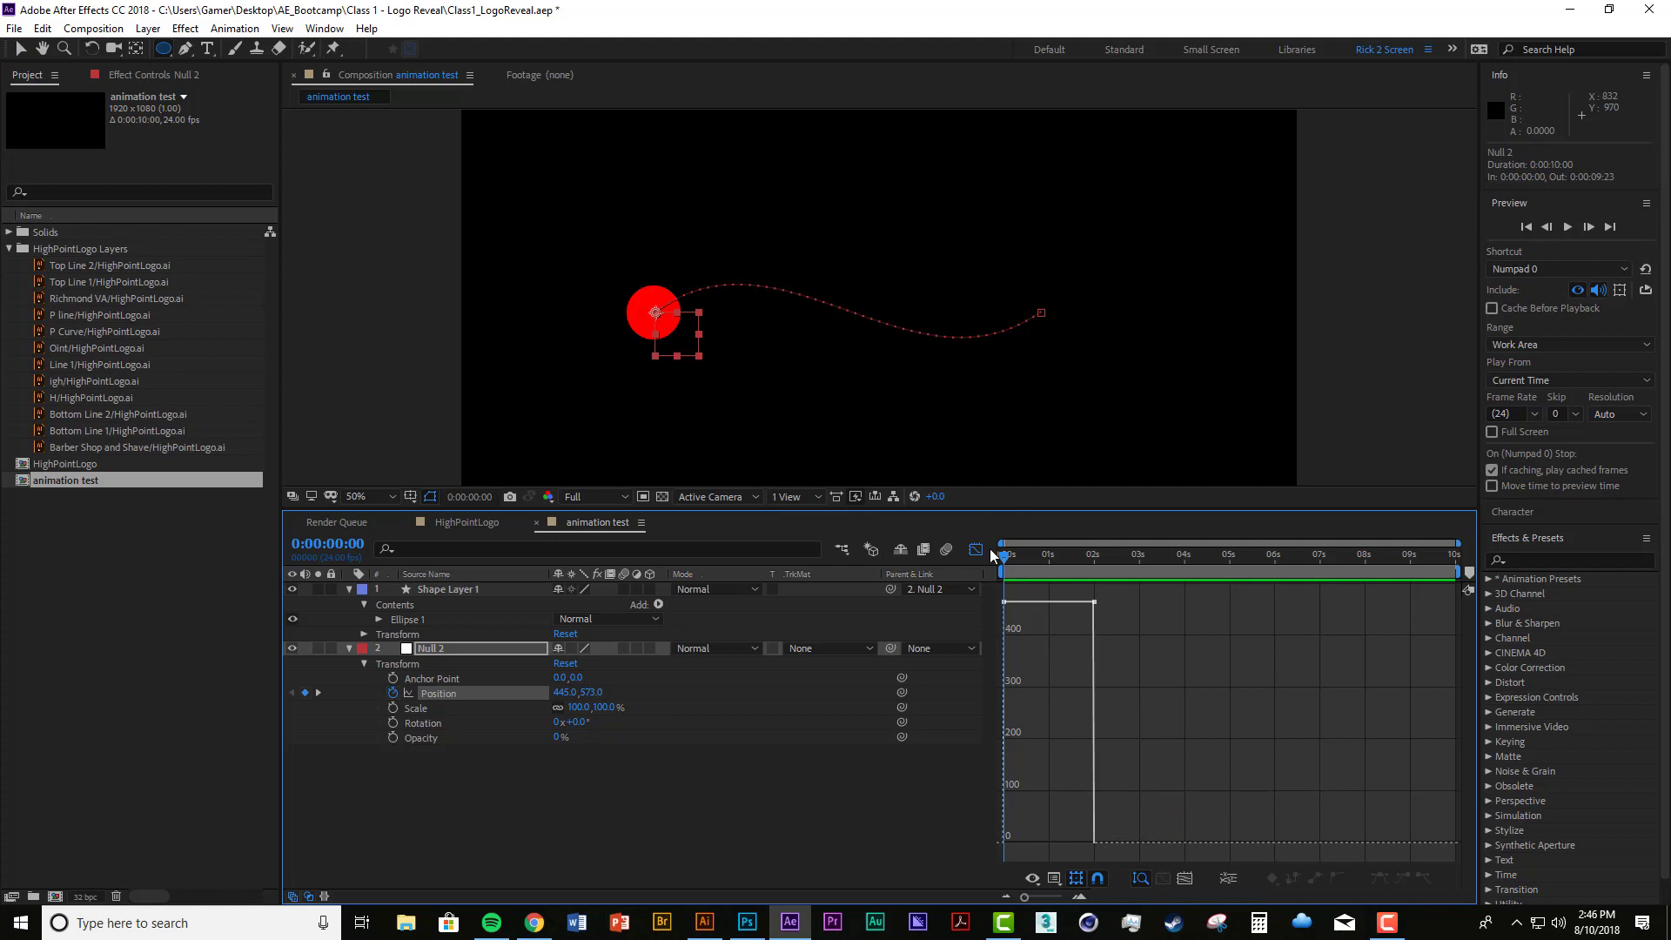
{"action": "mouse_move", "coordinate": [1005, 556]}
{"action": "left_mouse_down"}
{"action": "mouse_move", "coordinate": [1058, 563]}
{"action": "mouse_move", "coordinate": [989, 562]}
{"action": "mouse_move", "coordinate": [1109, 564]}
{"action": "mouse_move", "coordinate": [994, 557]}
{"action": "left_mouse_up"}
Step: Lower the speed at Null 2's last Position keyframe to 0 px/sec and preview the eased stop twice
{"action": "left_click", "coordinate": [1094, 602]}
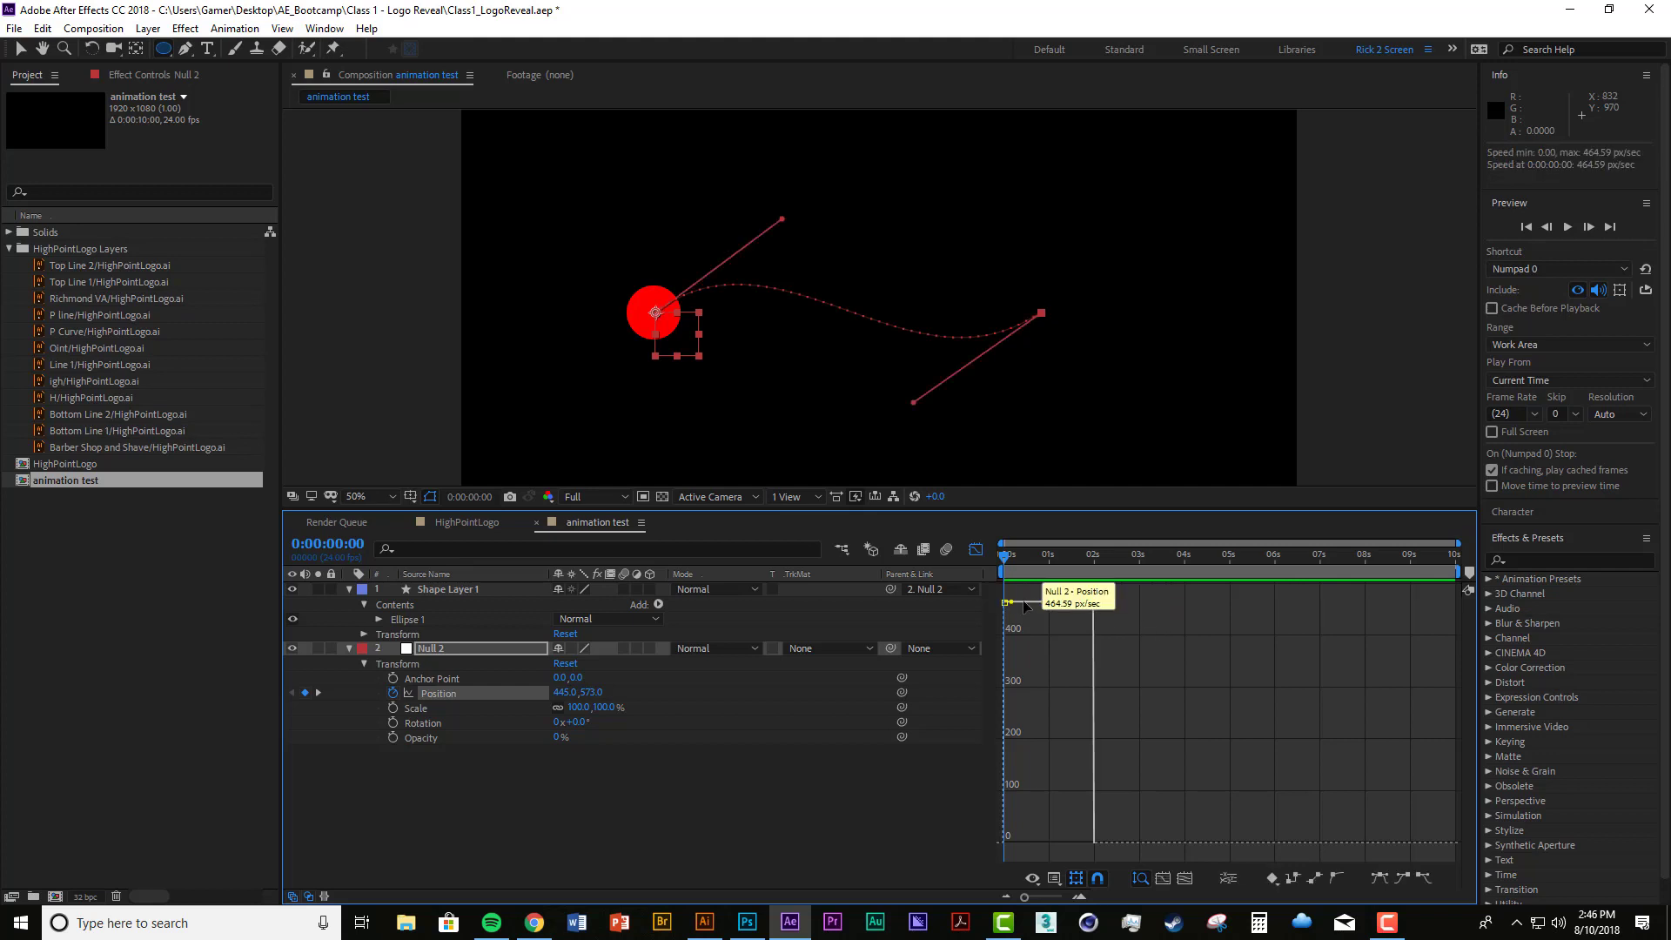
{"action": "left_click_drag", "start_coordinate": [1099, 611], "coordinate": [1095, 853]}
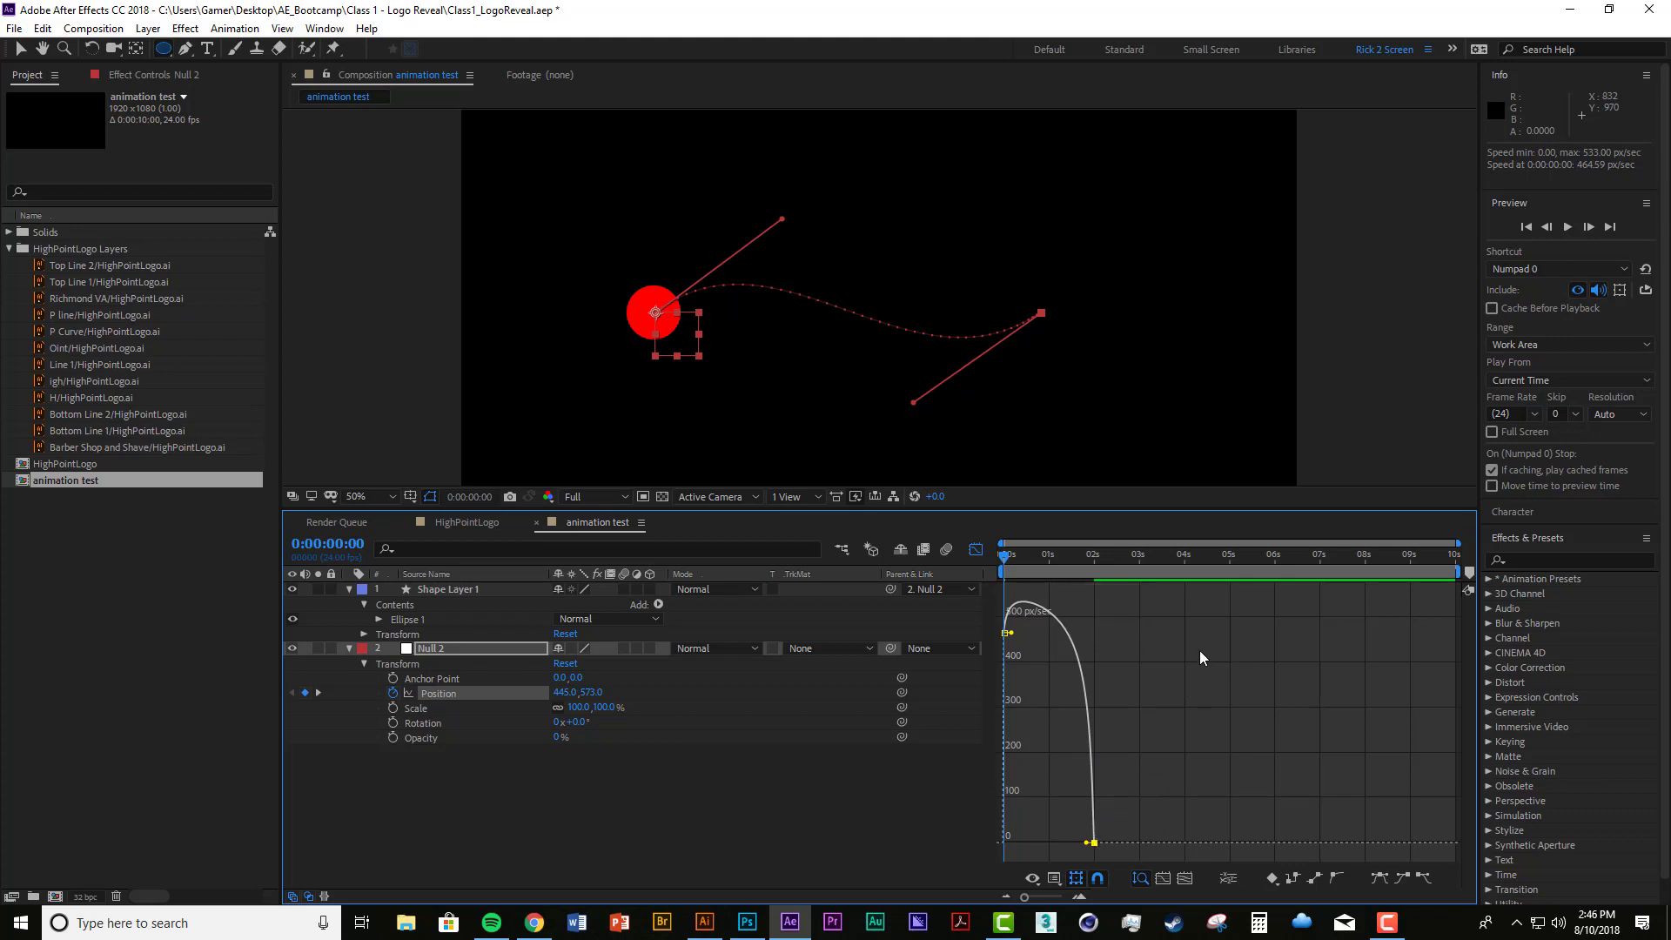
{"action": "key", "text": "KP_0"}
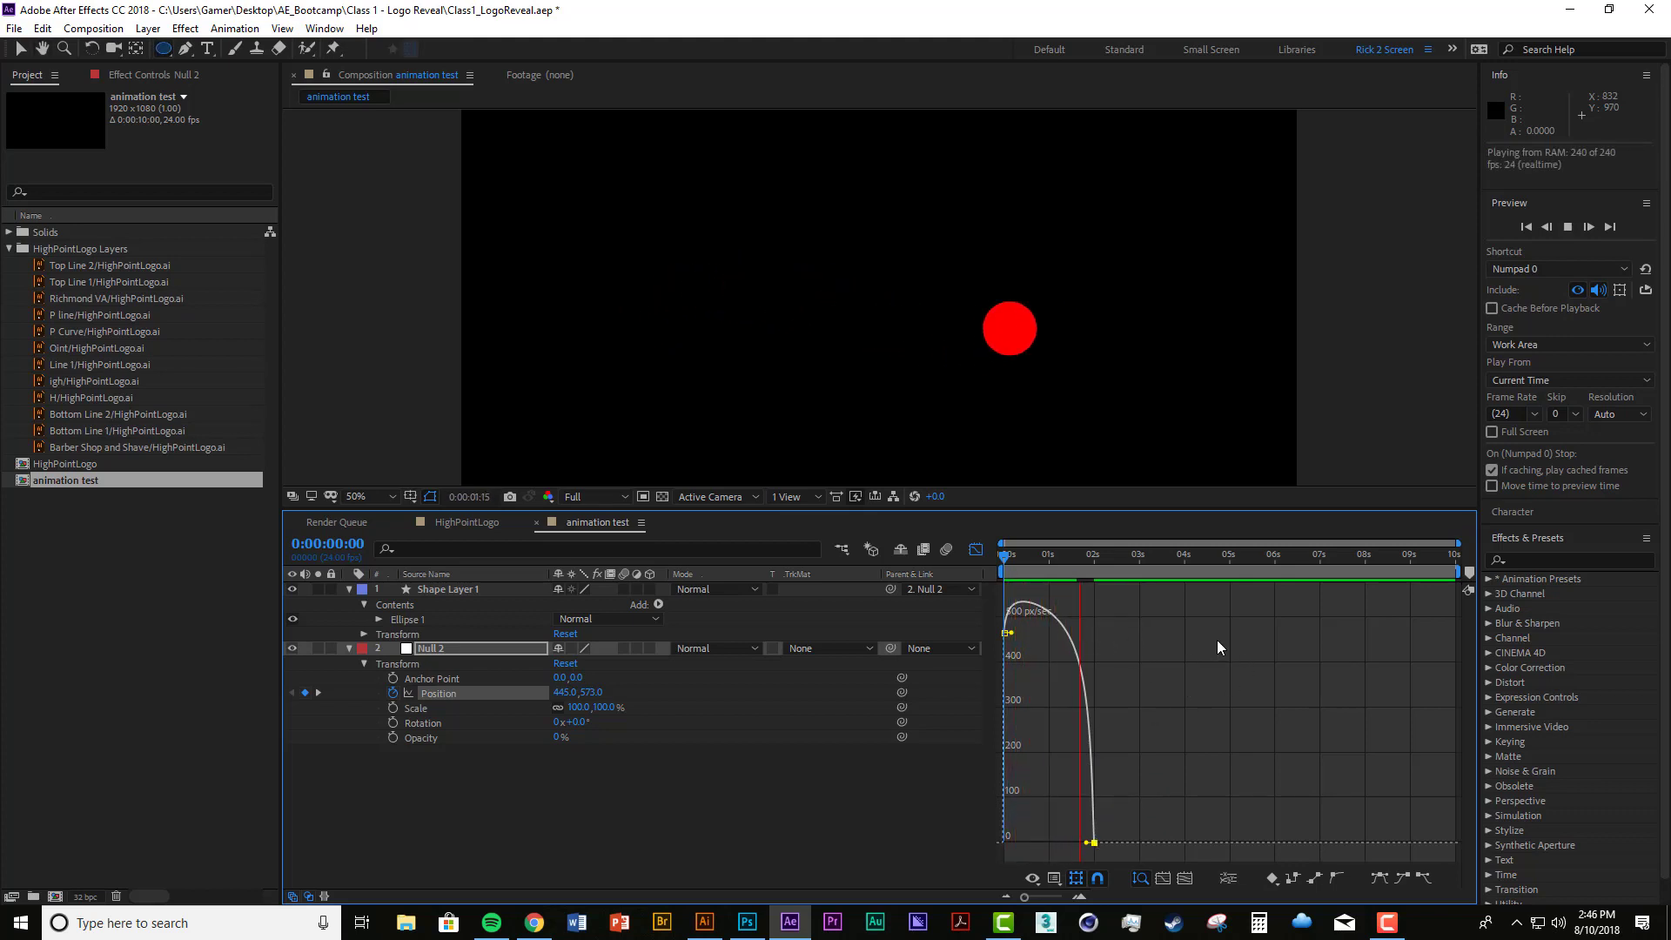
{"action": "left_click_drag", "start_coordinate": [1090, 558], "coordinate": [978, 571]}
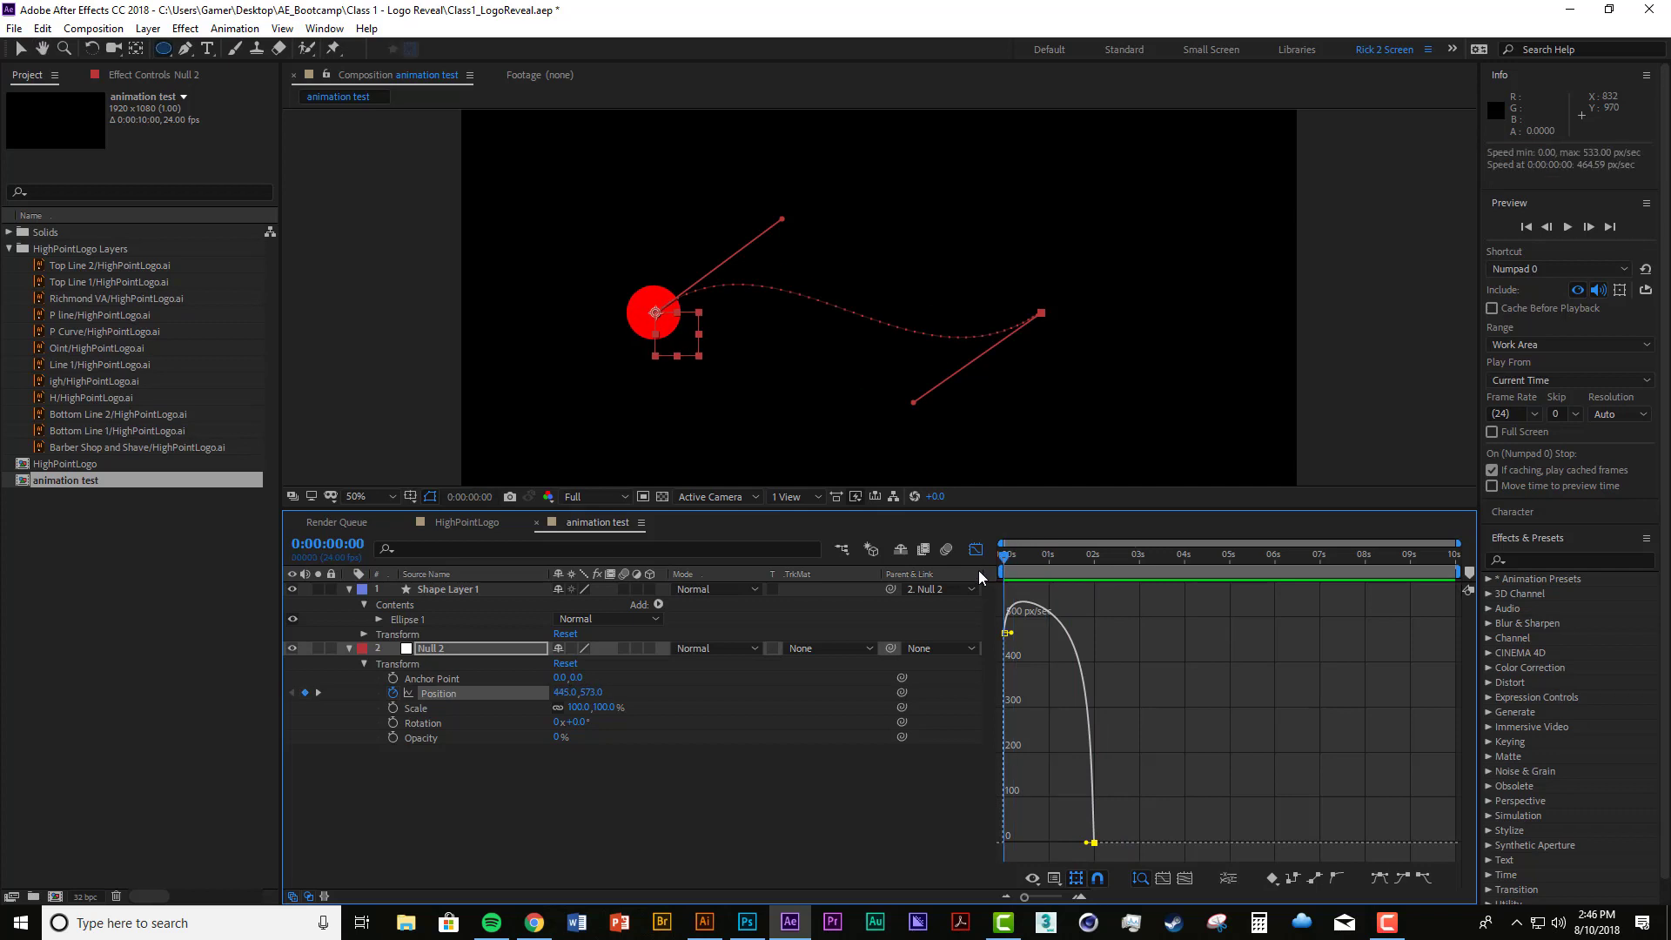
{"action": "key", "text": "KP_0"}
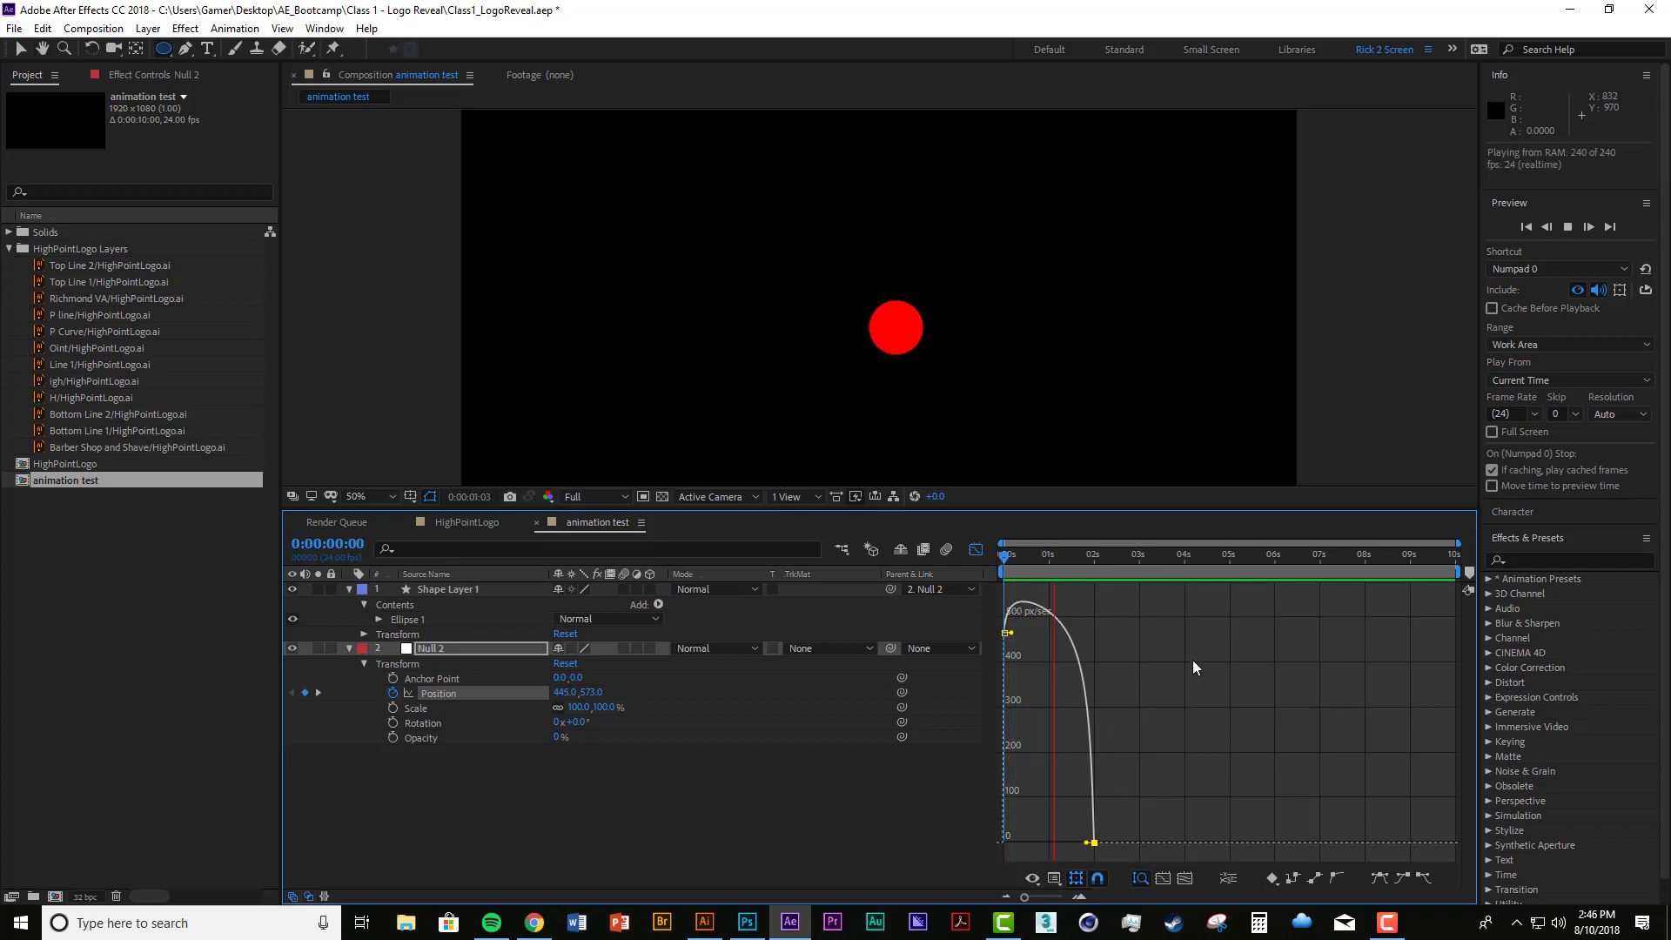
{"action": "key", "text": "KP_0"}
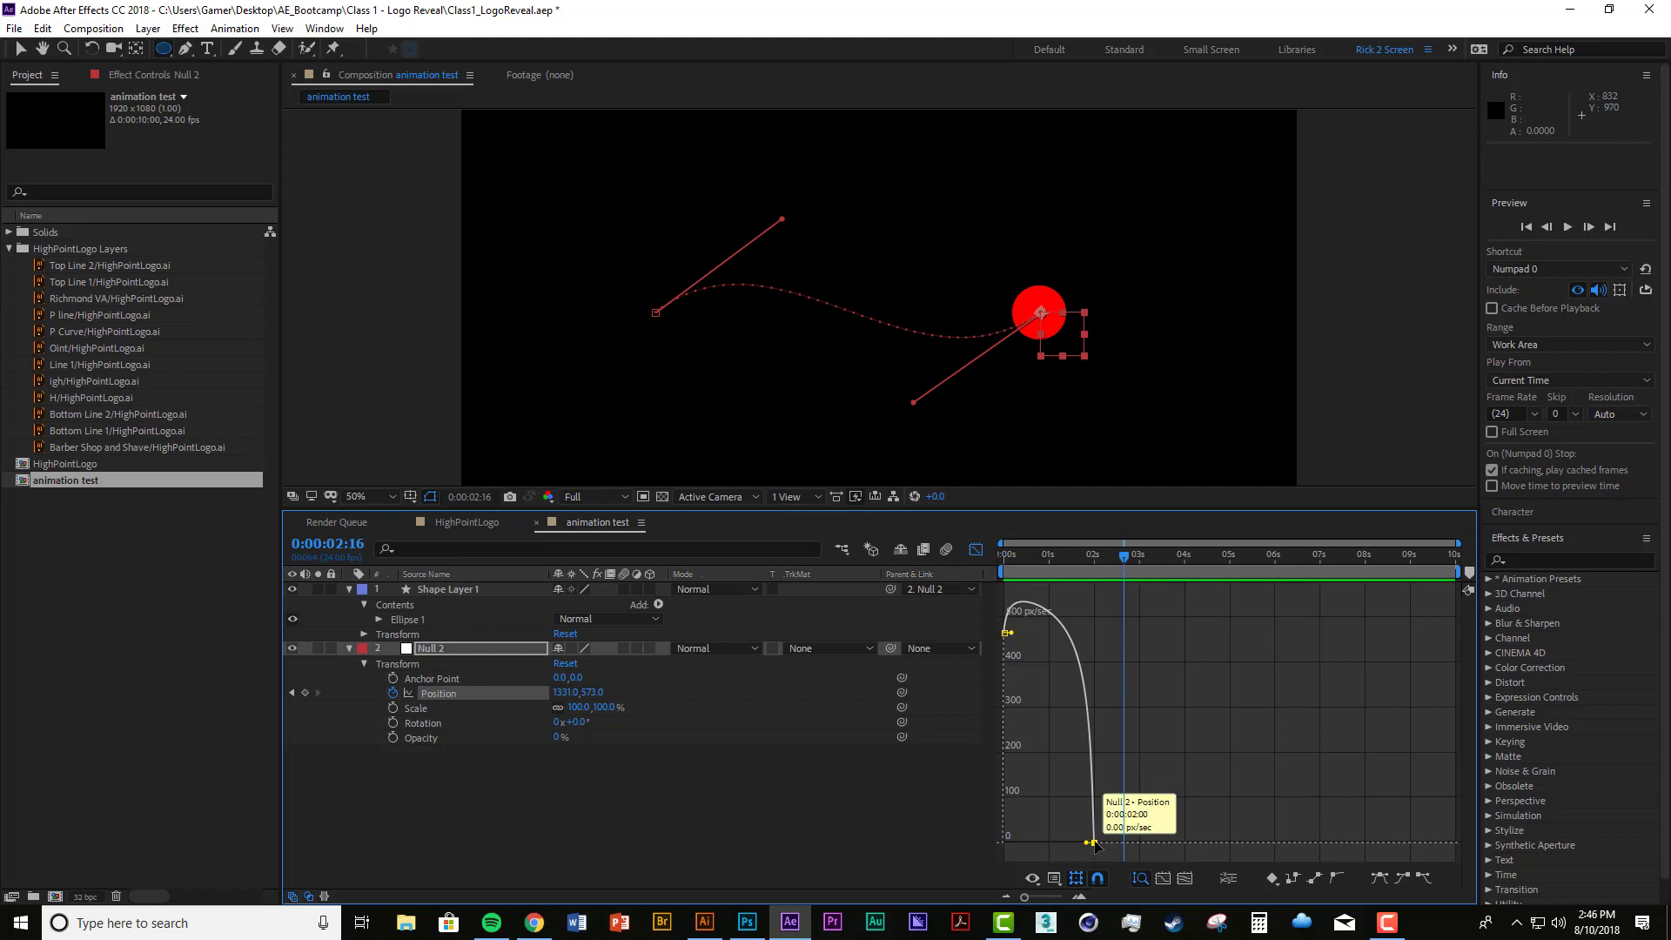
Step: Move the last Position keyframe to 0:00:02:16, lengthen its incoming influence handle, and preview the longer slowdown
{"action": "left_click_drag", "start_coordinate": [1094, 843], "coordinate": [1123, 846]}
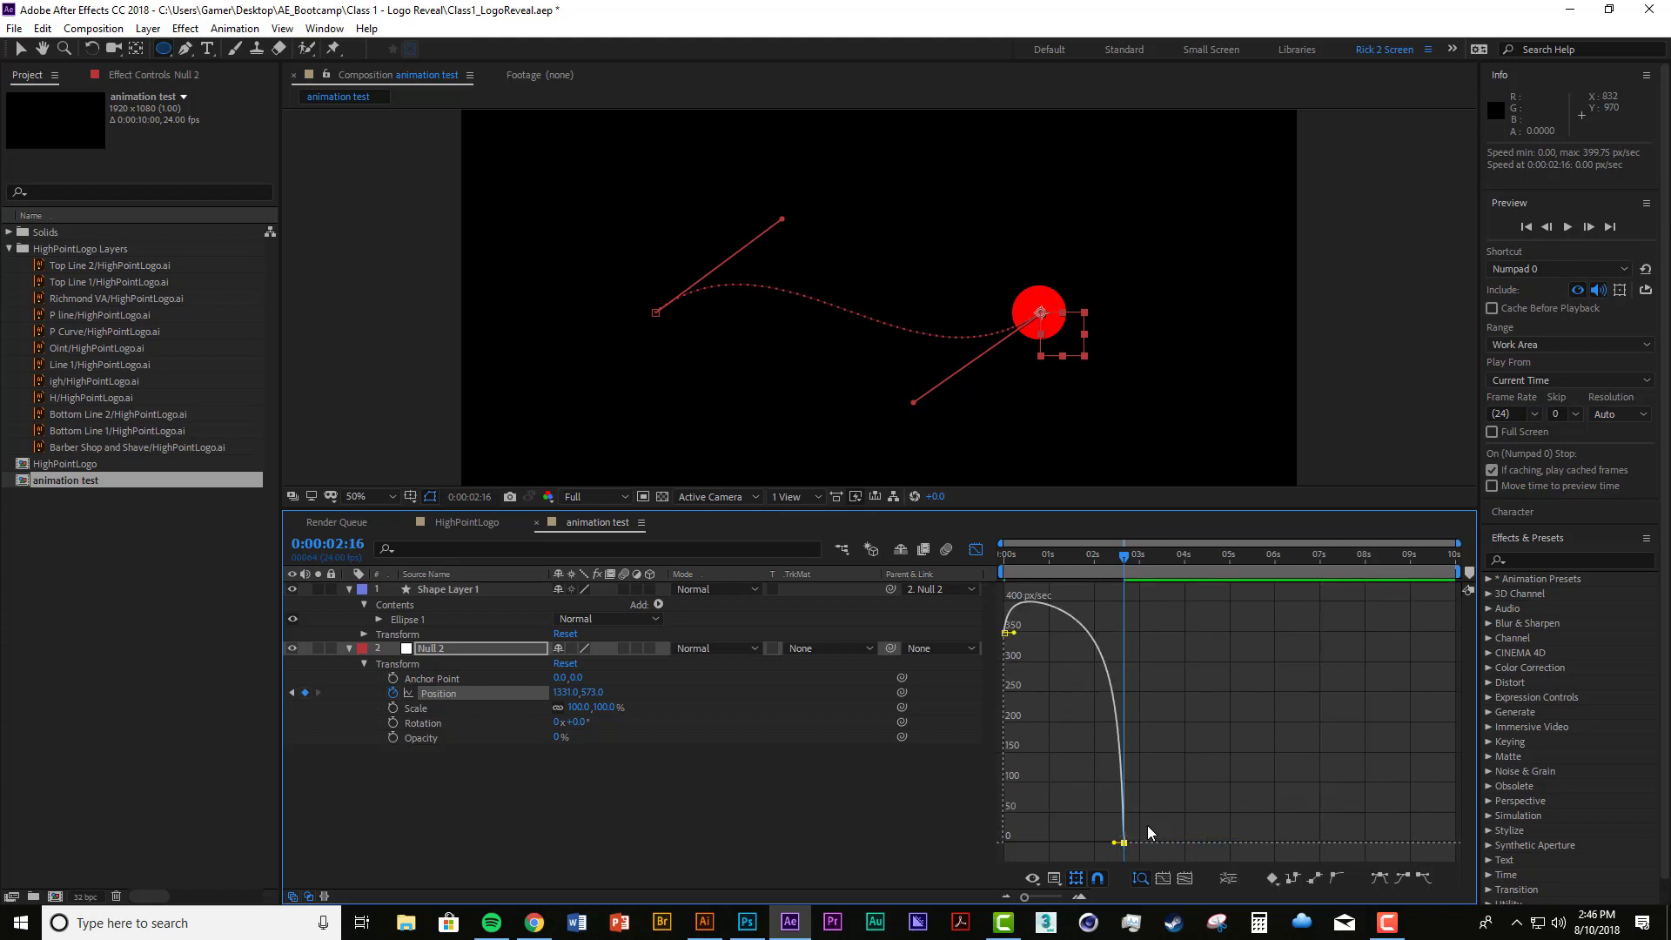
{"action": "left_click_drag", "start_coordinate": [1115, 843], "coordinate": [1075, 842]}
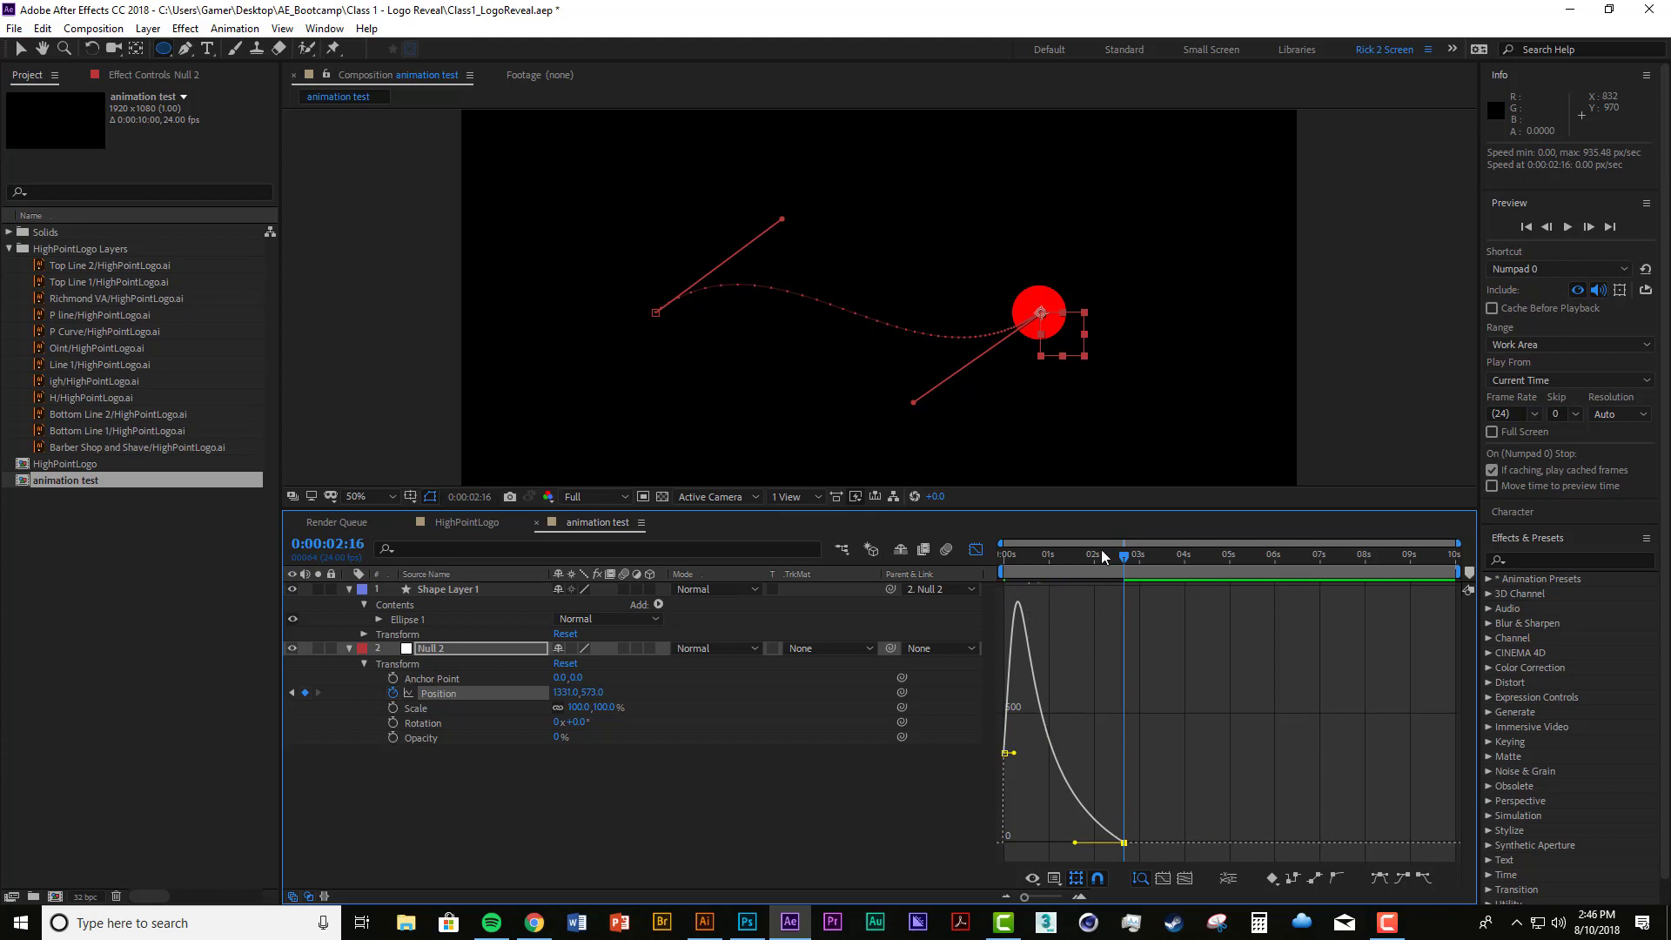
{"action": "key", "text": "Home"}
{"action": "key", "text": "space"}
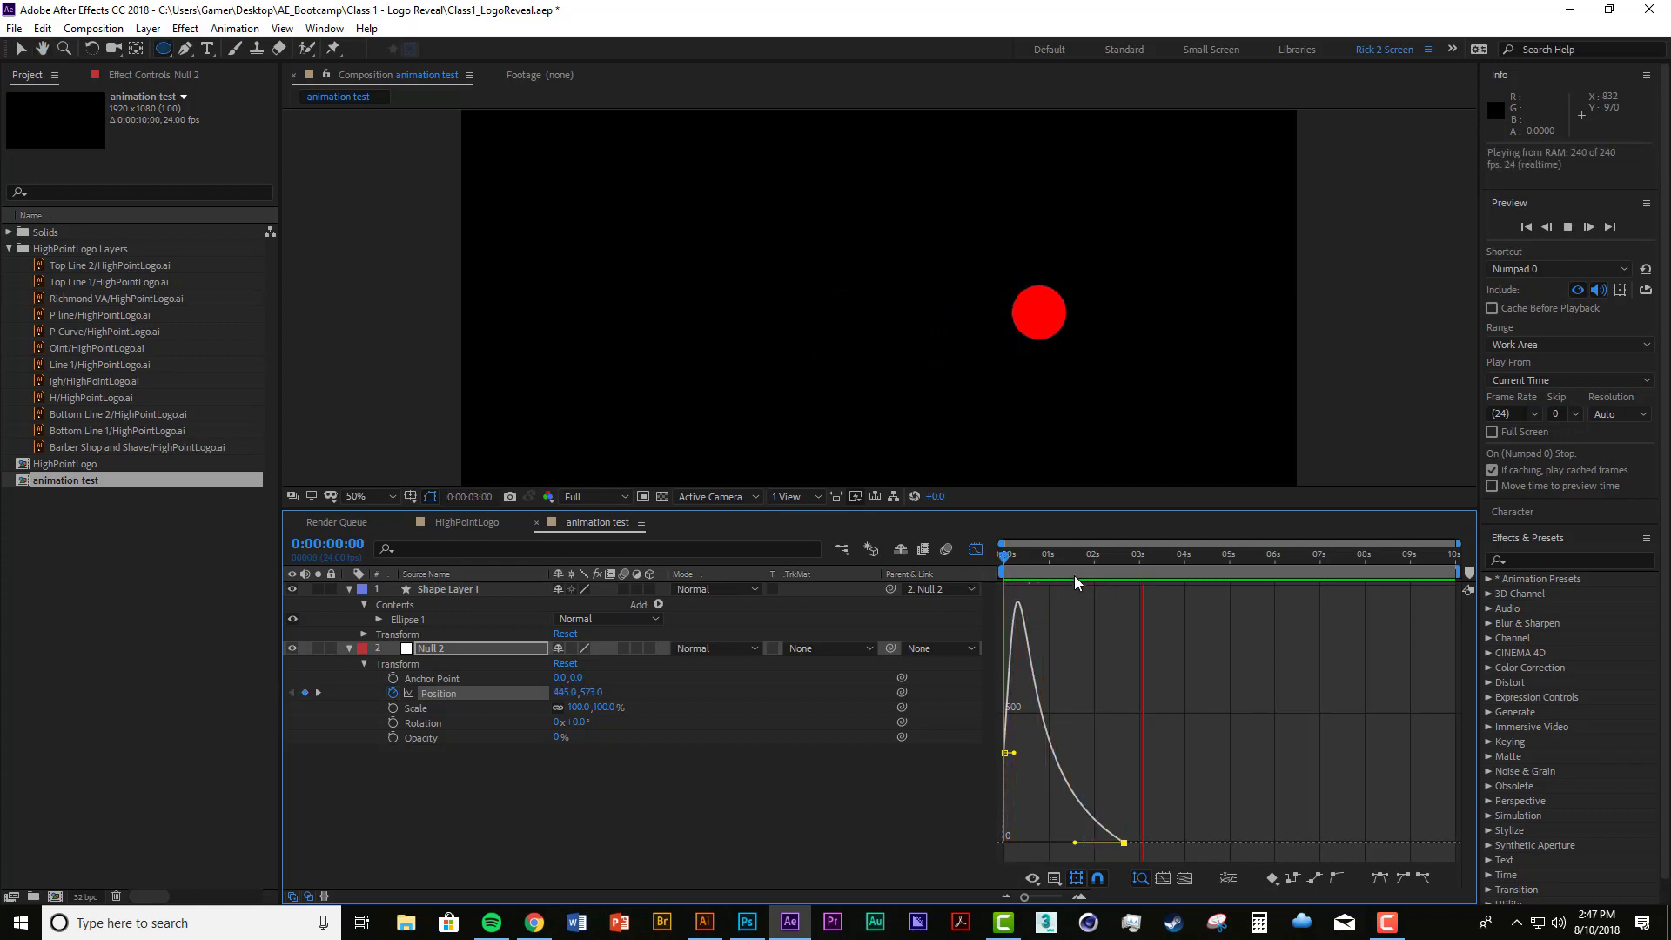
{"action": "key", "text": "space"}
Step: Scrub to the speed peak at frame 7 and replay the circle's movement from the start
{"action": "left_click_drag", "start_coordinate": [1002, 561], "coordinate": [1016, 569]}
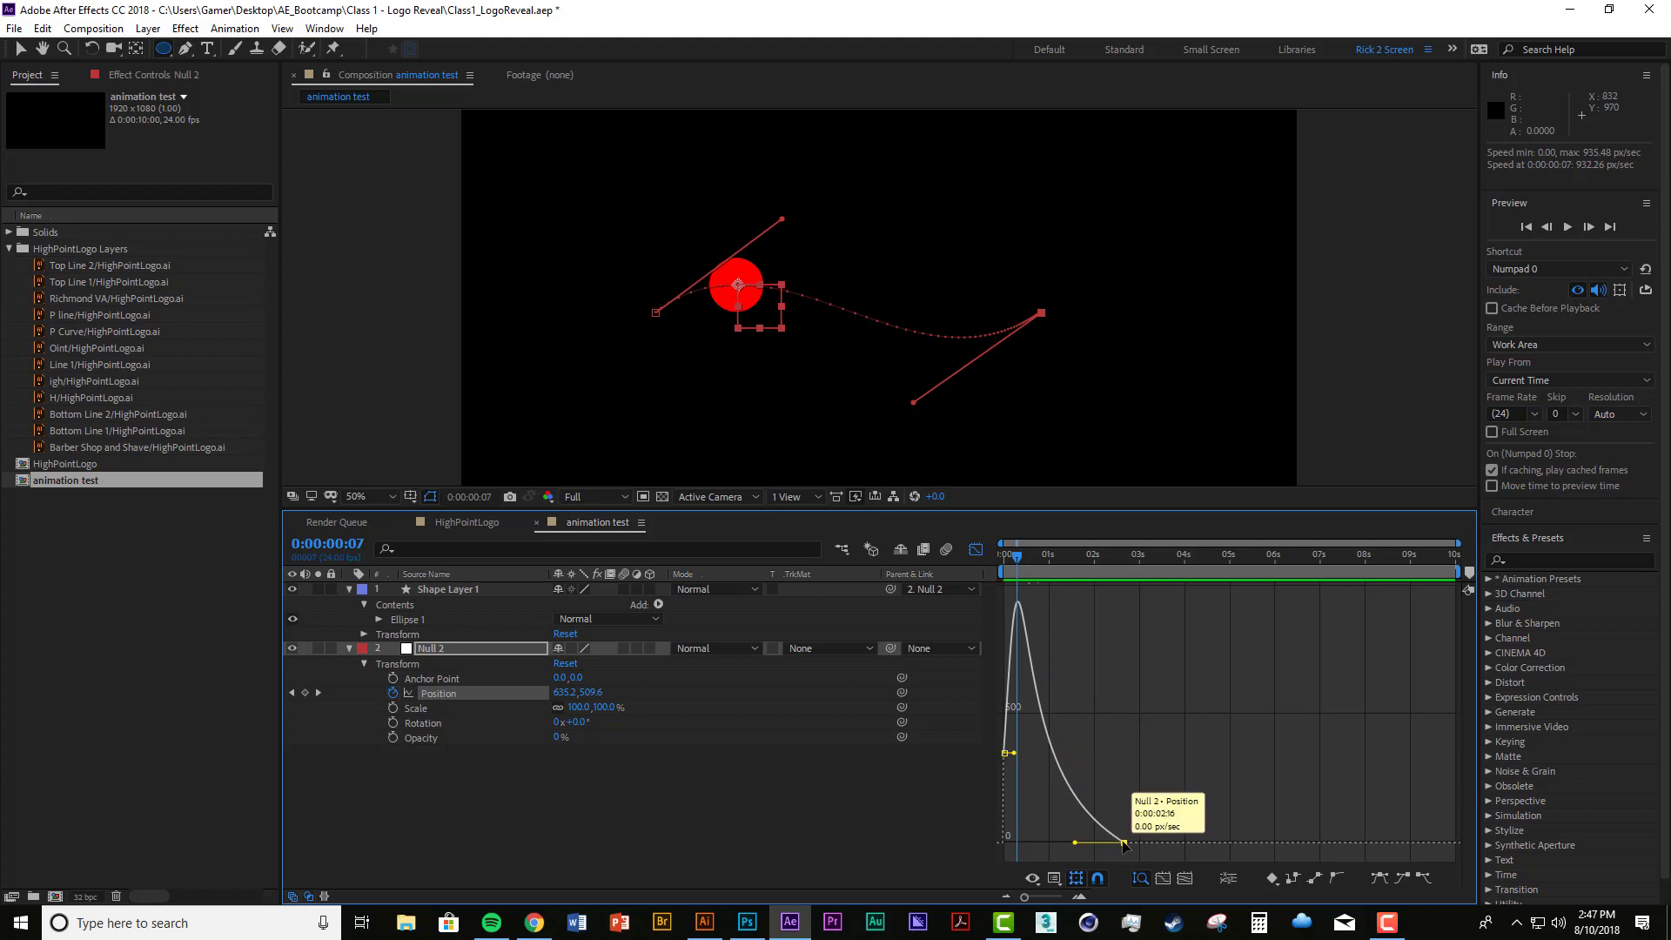
{"action": "left_click", "coordinate": [1001, 551]}
{"action": "key", "text": "space"}
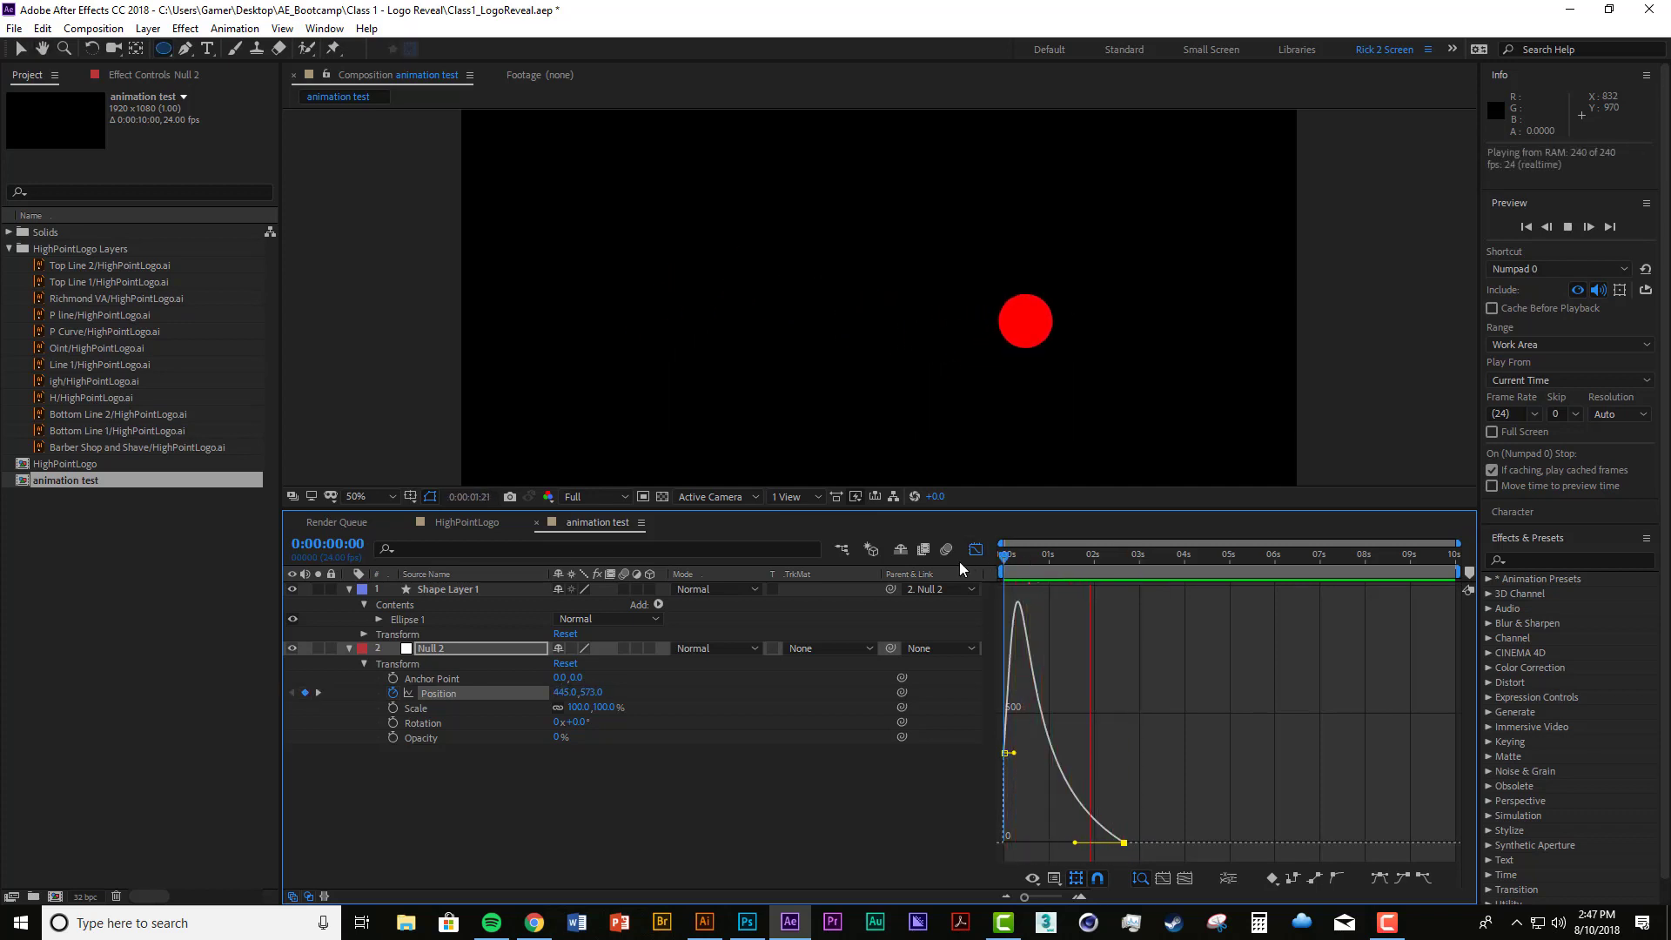
{"action": "key", "text": "space"}
Step: Lower the first Position keyframe's speed to 0, extend its outgoing influence handle, and preview the eased start
{"action": "left_click_drag", "start_coordinate": [1005, 753], "coordinate": [1033, 844]}
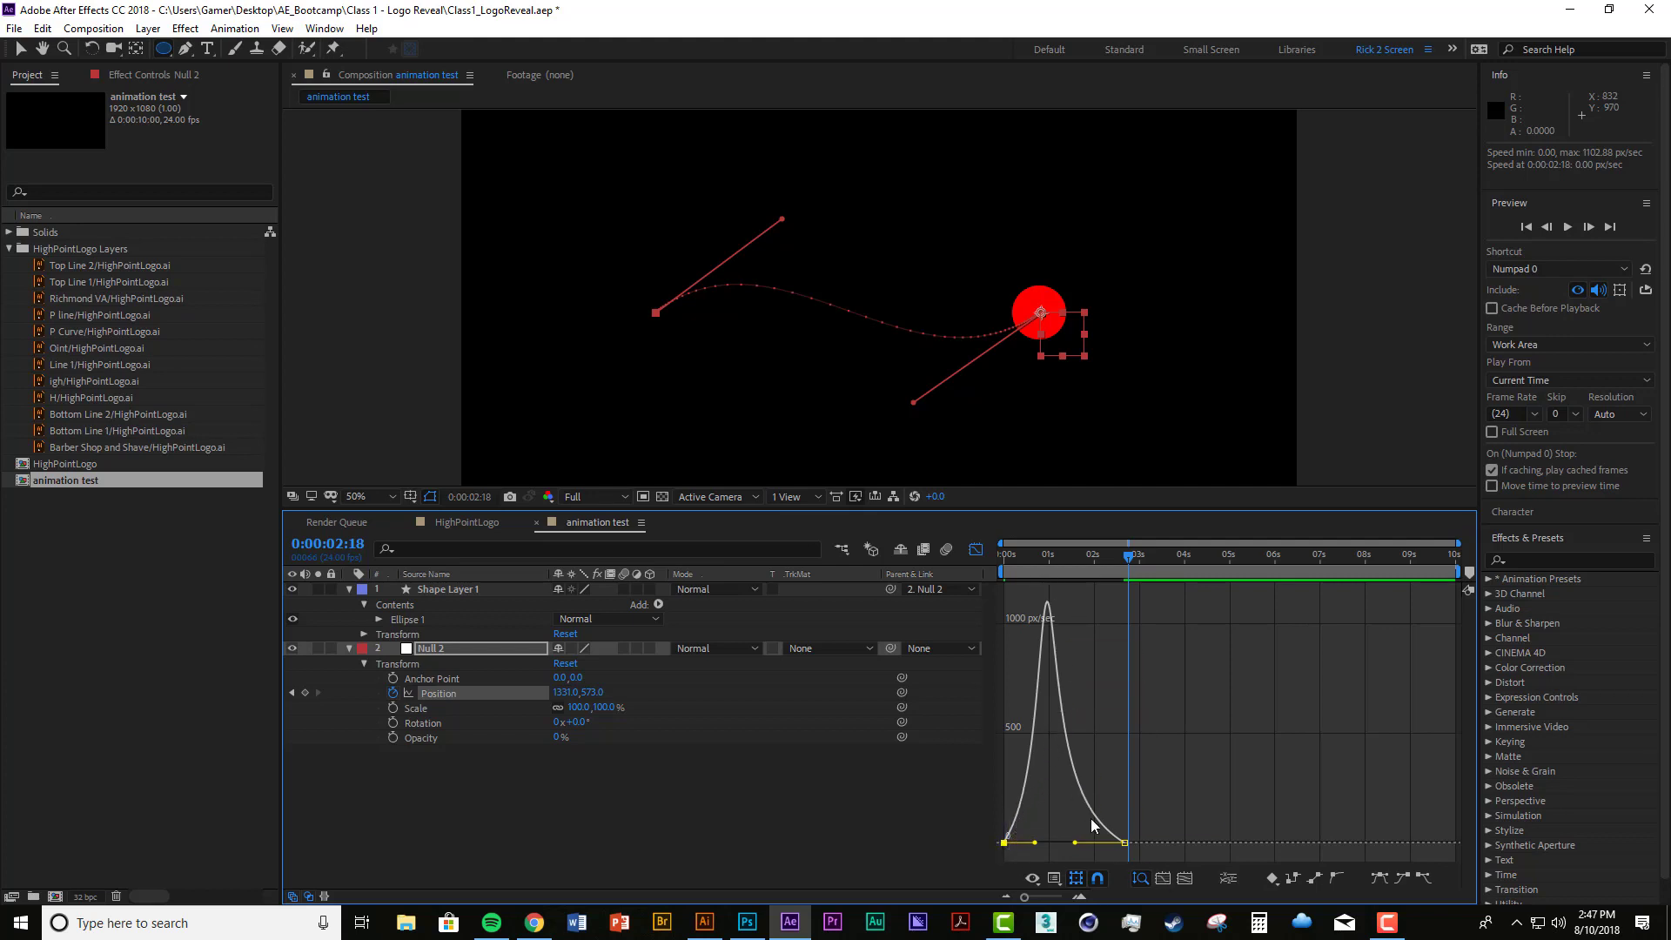
{"action": "key", "text": "Home"}
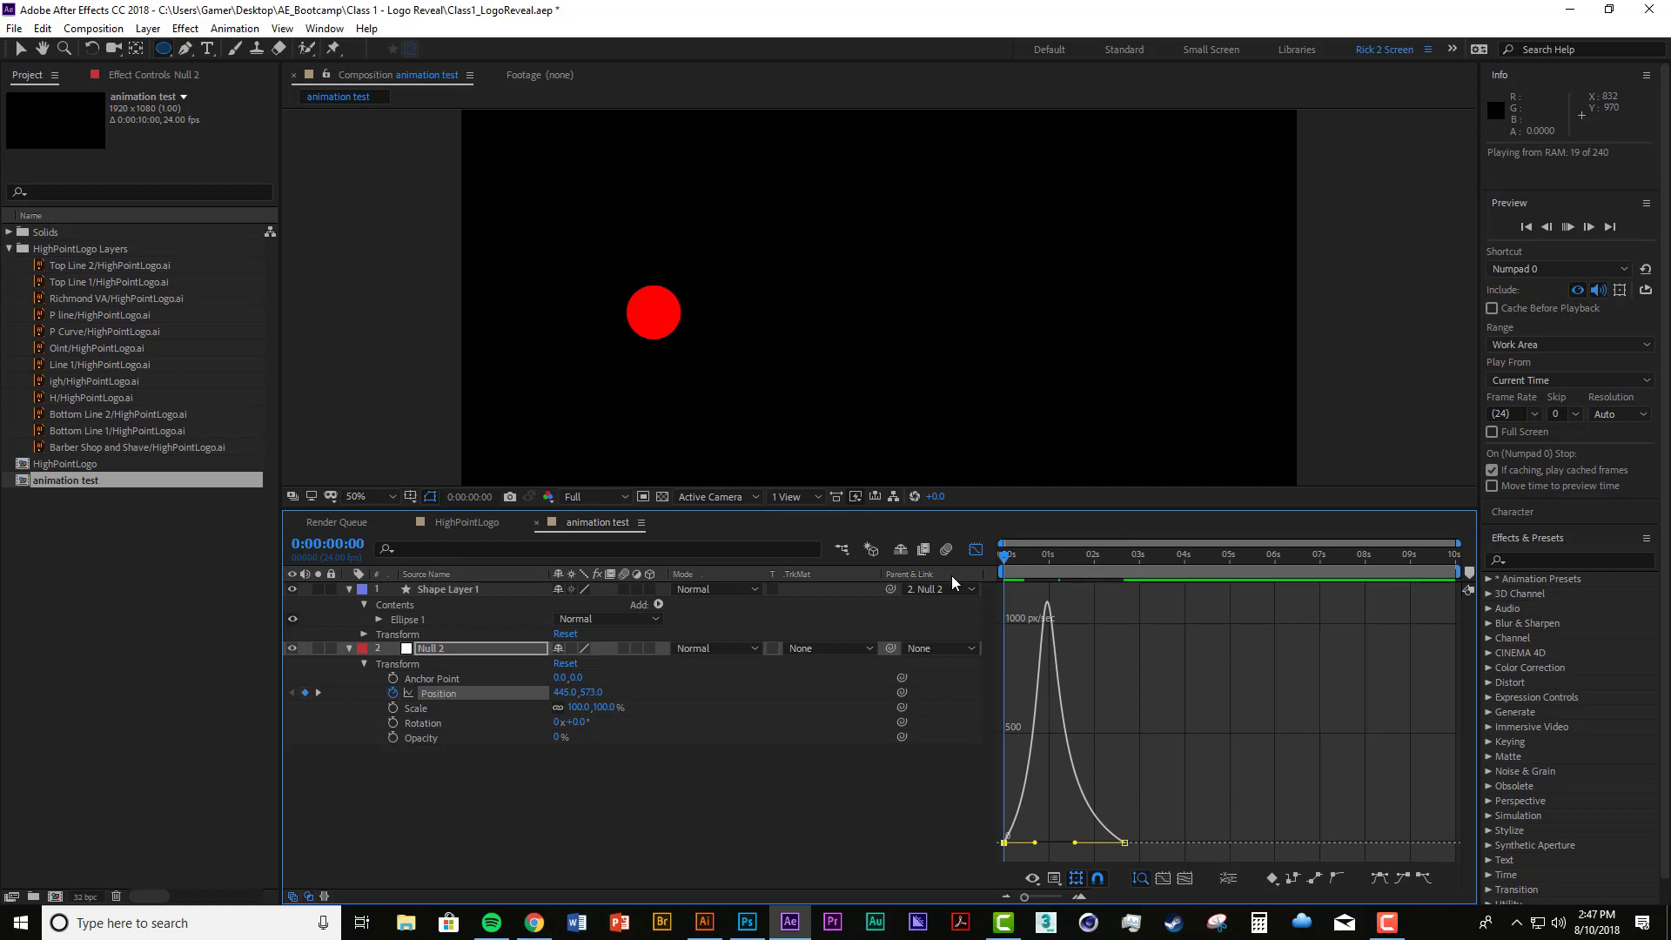
{"action": "key", "text": "space"}
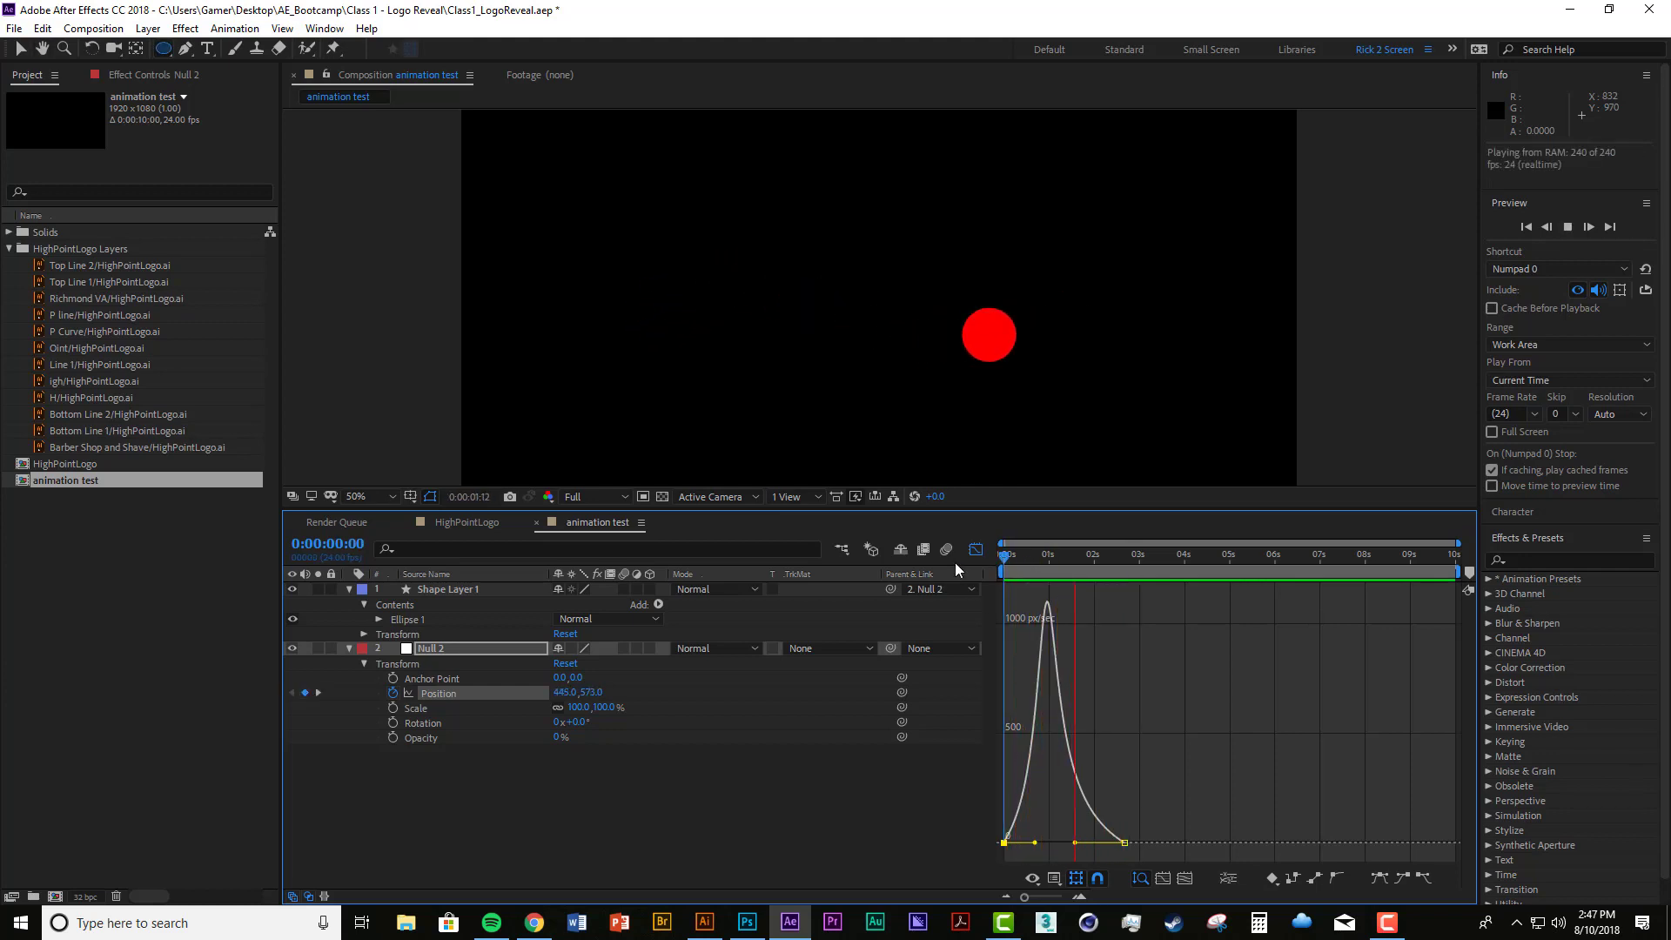
{"action": "key", "text": "space"}
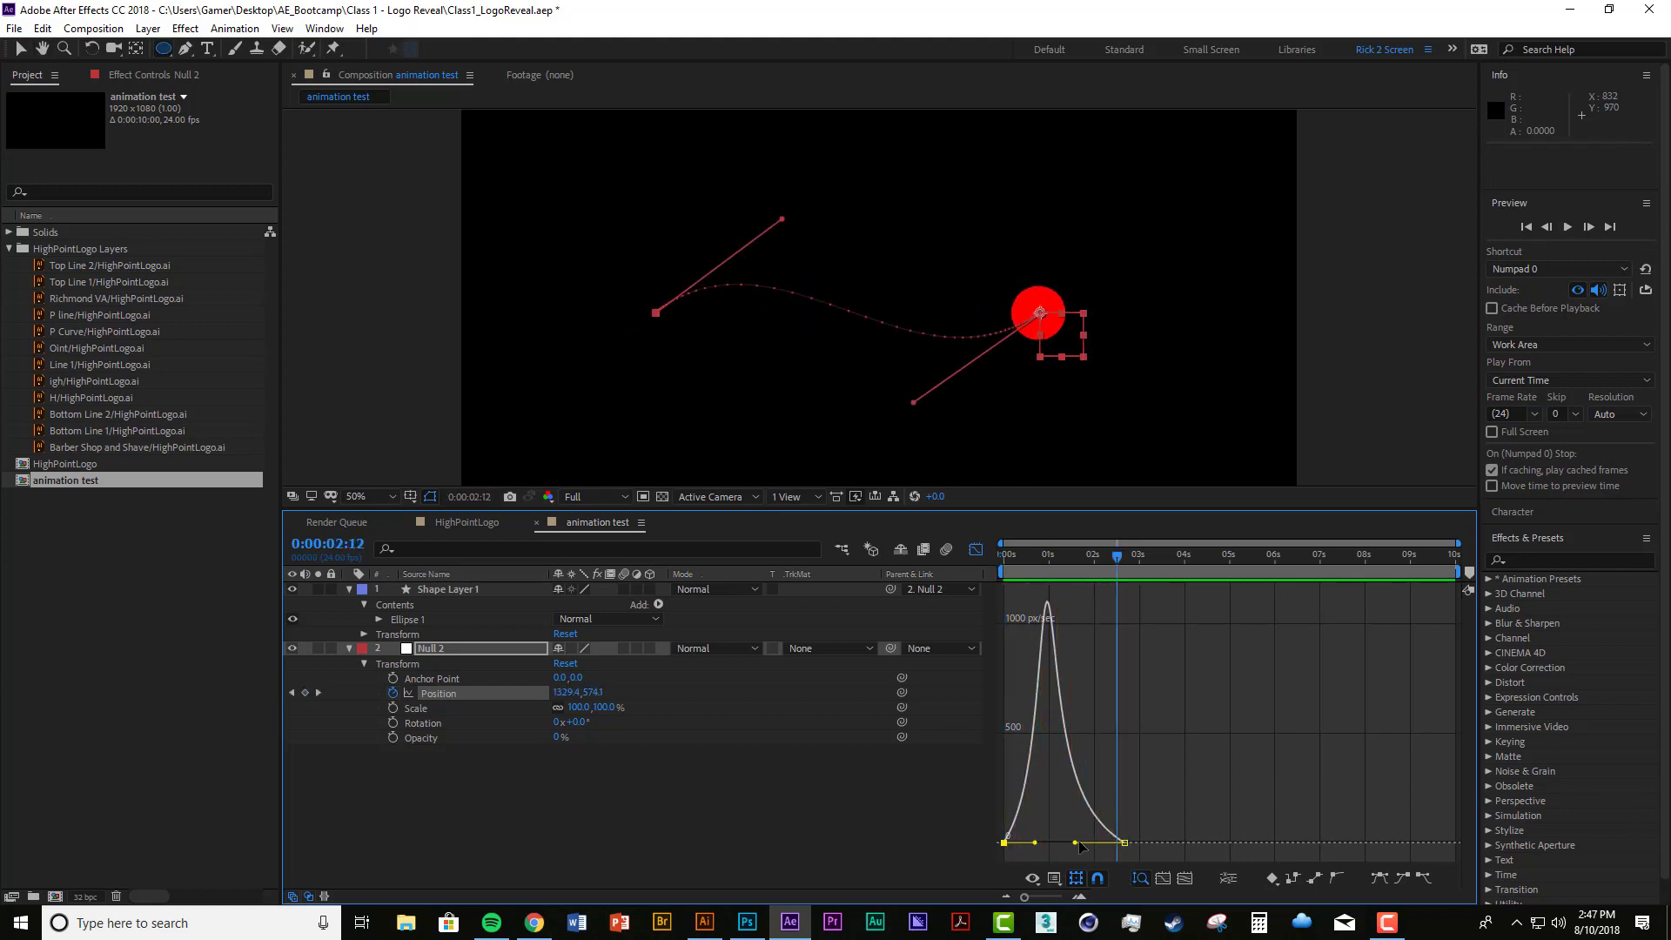
Step: Shorten the last Position keyframe's incoming influence handle to flatten the speed peak, and preview the movement
{"action": "left_click", "coordinate": [1125, 843]}
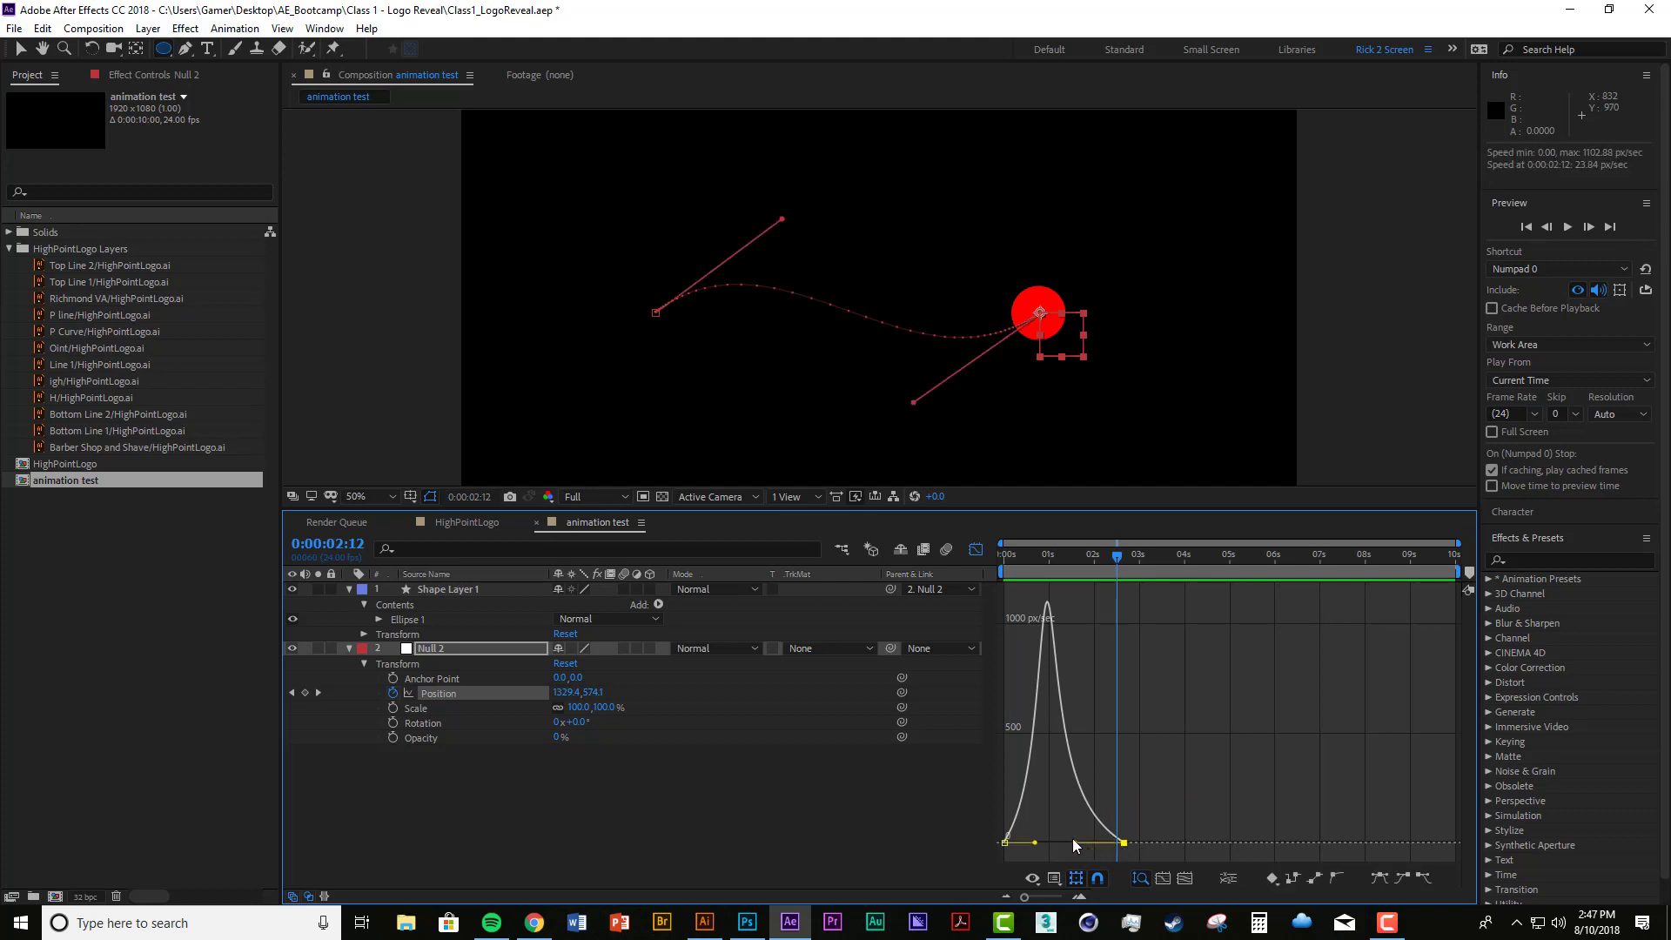
{"action": "left_click_drag", "start_coordinate": [1072, 842], "coordinate": [1091, 843]}
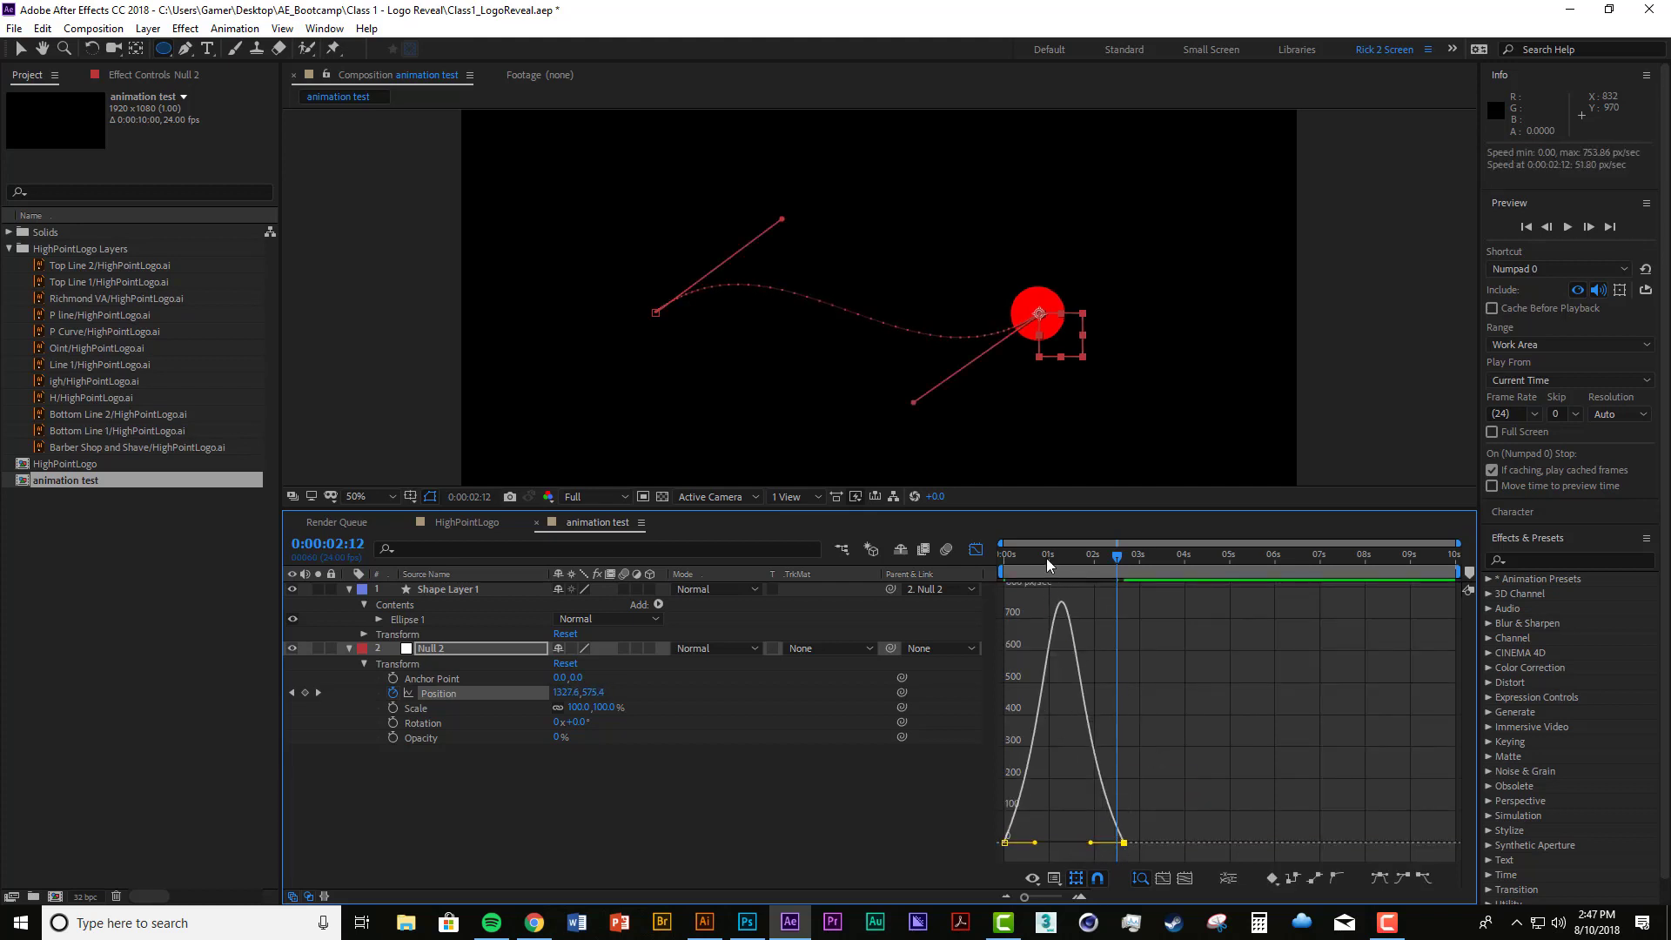
{"action": "key", "text": "Home"}
{"action": "key", "text": "space"}
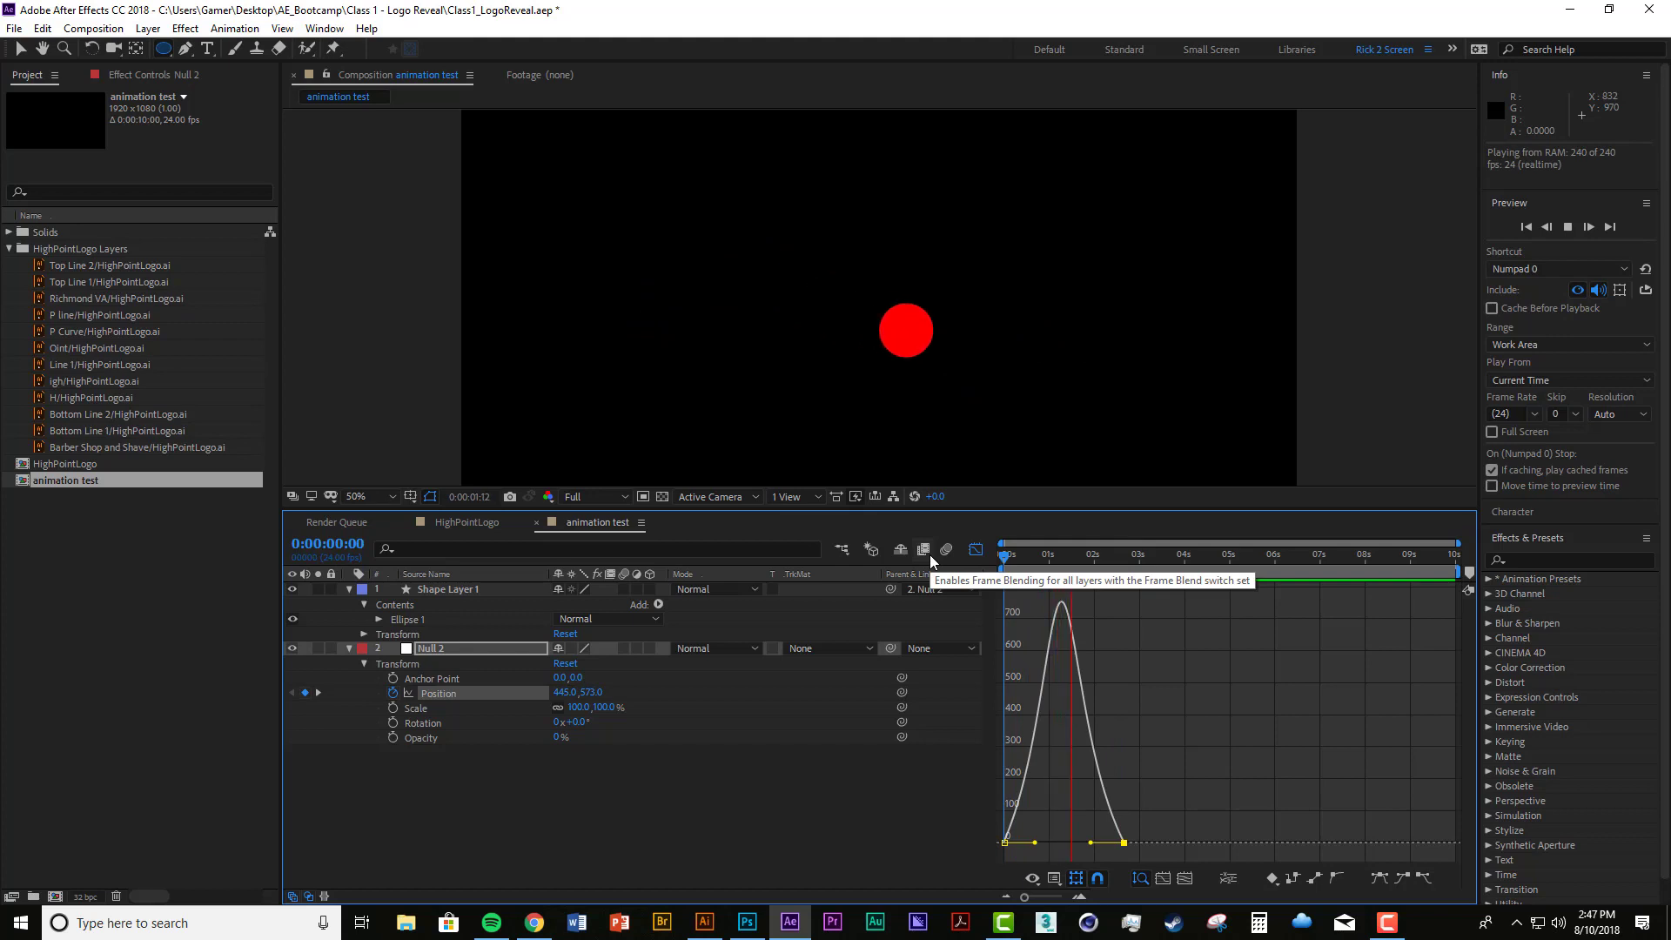
{"action": "key", "text": "space"}
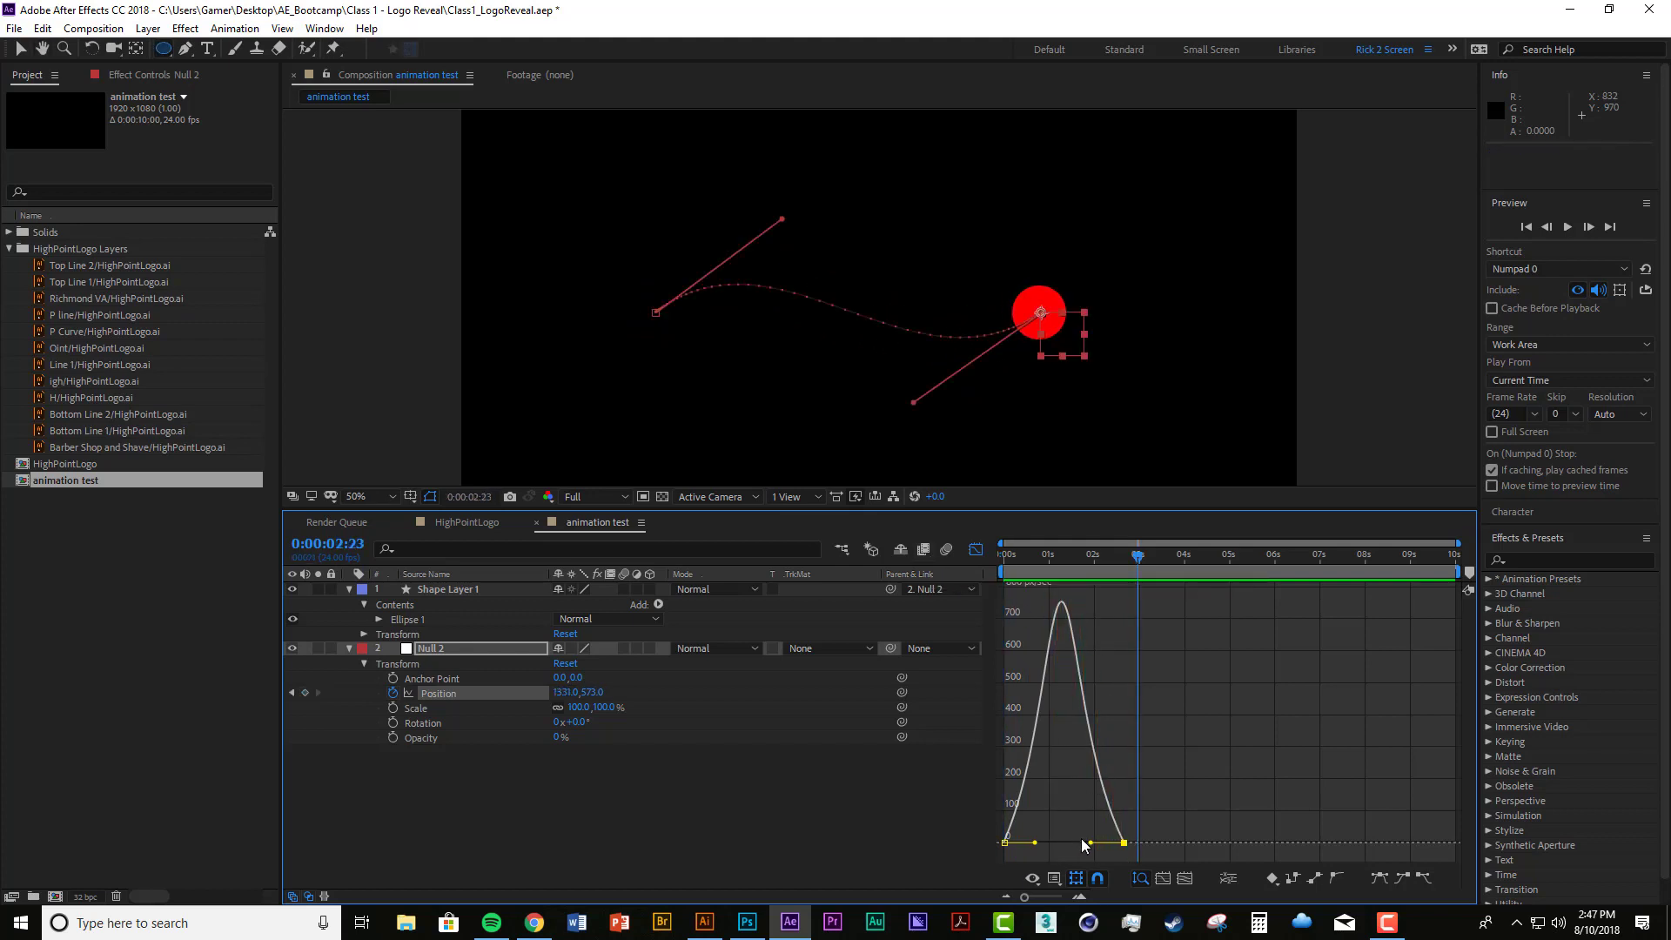
Step: Extend both Position influence handles toward each other for a sharp, late speed peak, and preview the movement
{"action": "mouse_move", "coordinate": [1089, 843]}
{"action": "left_mouse_down"}
{"action": "mouse_move", "coordinate": [1051, 842]}
{"action": "mouse_move", "coordinate": [1082, 845]}
{"action": "left_mouse_up"}
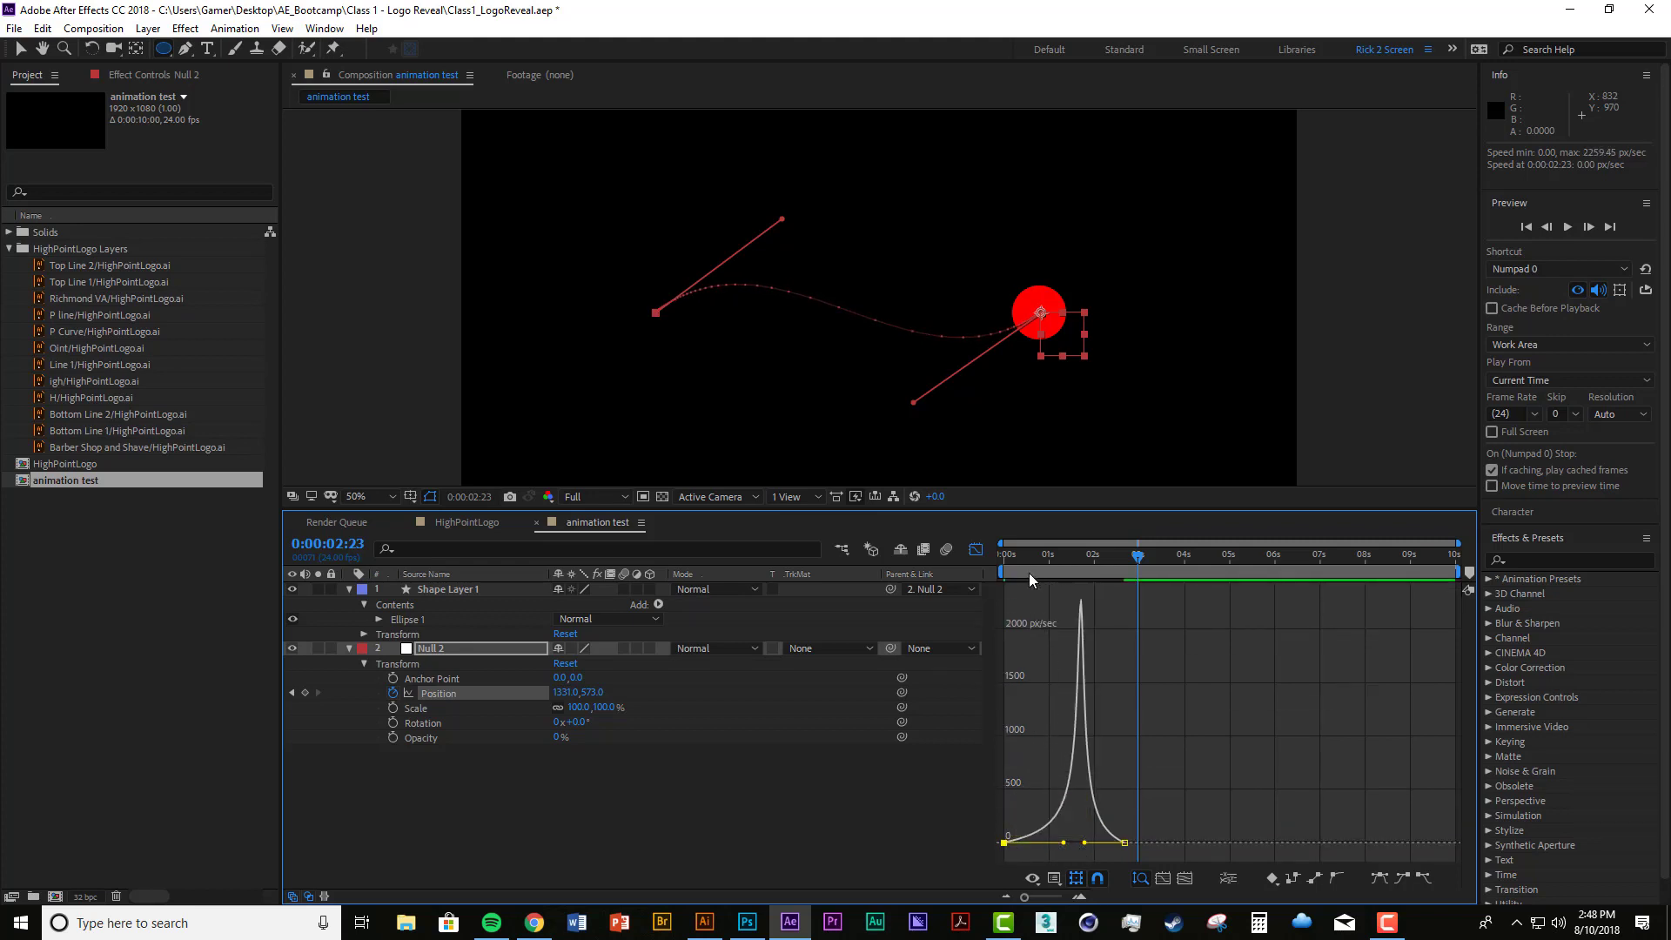
{"action": "key", "text": "Home"}
{"action": "key", "text": "space"}
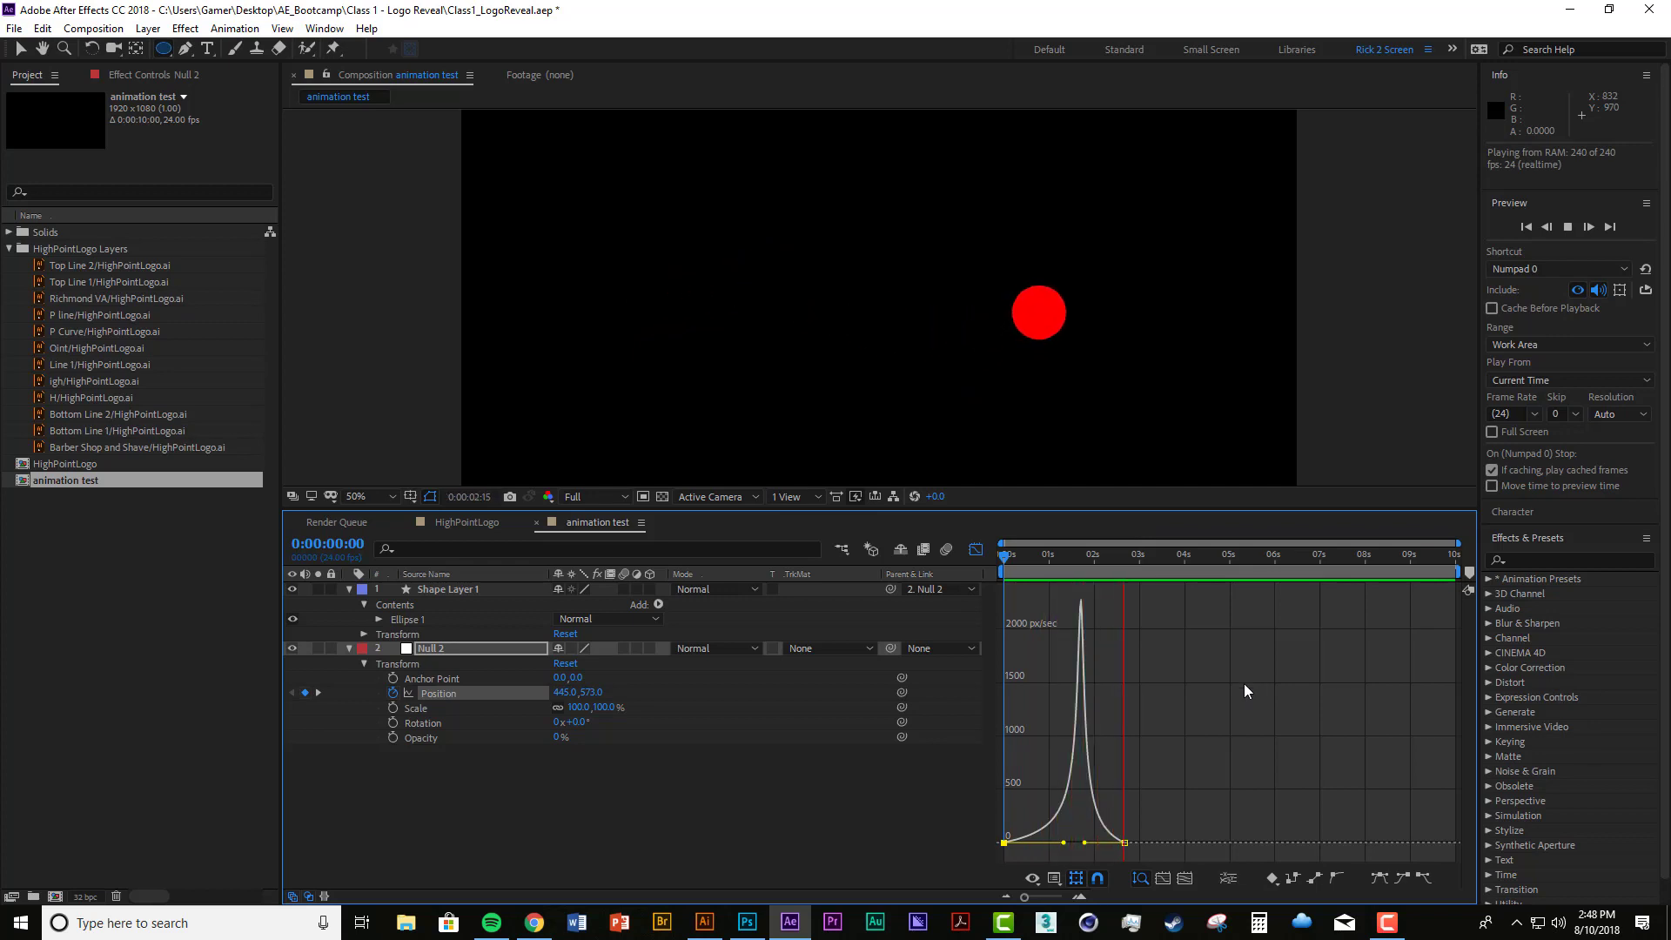
{"action": "key", "text": "space"}
Step: Shorten the first keyframe's influence handle and lengthen the last one's to shift the speed peak earlier, and preview it
{"action": "key", "text": "space"}
{"action": "key", "text": "space"}
{"action": "mouse_move", "coordinate": [1064, 844]}
{"action": "left_mouse_down"}
{"action": "mouse_move", "coordinate": [1023, 843]}
{"action": "mouse_move", "coordinate": [1063, 843]}
{"action": "left_mouse_up"}
{"action": "key", "text": "space"}
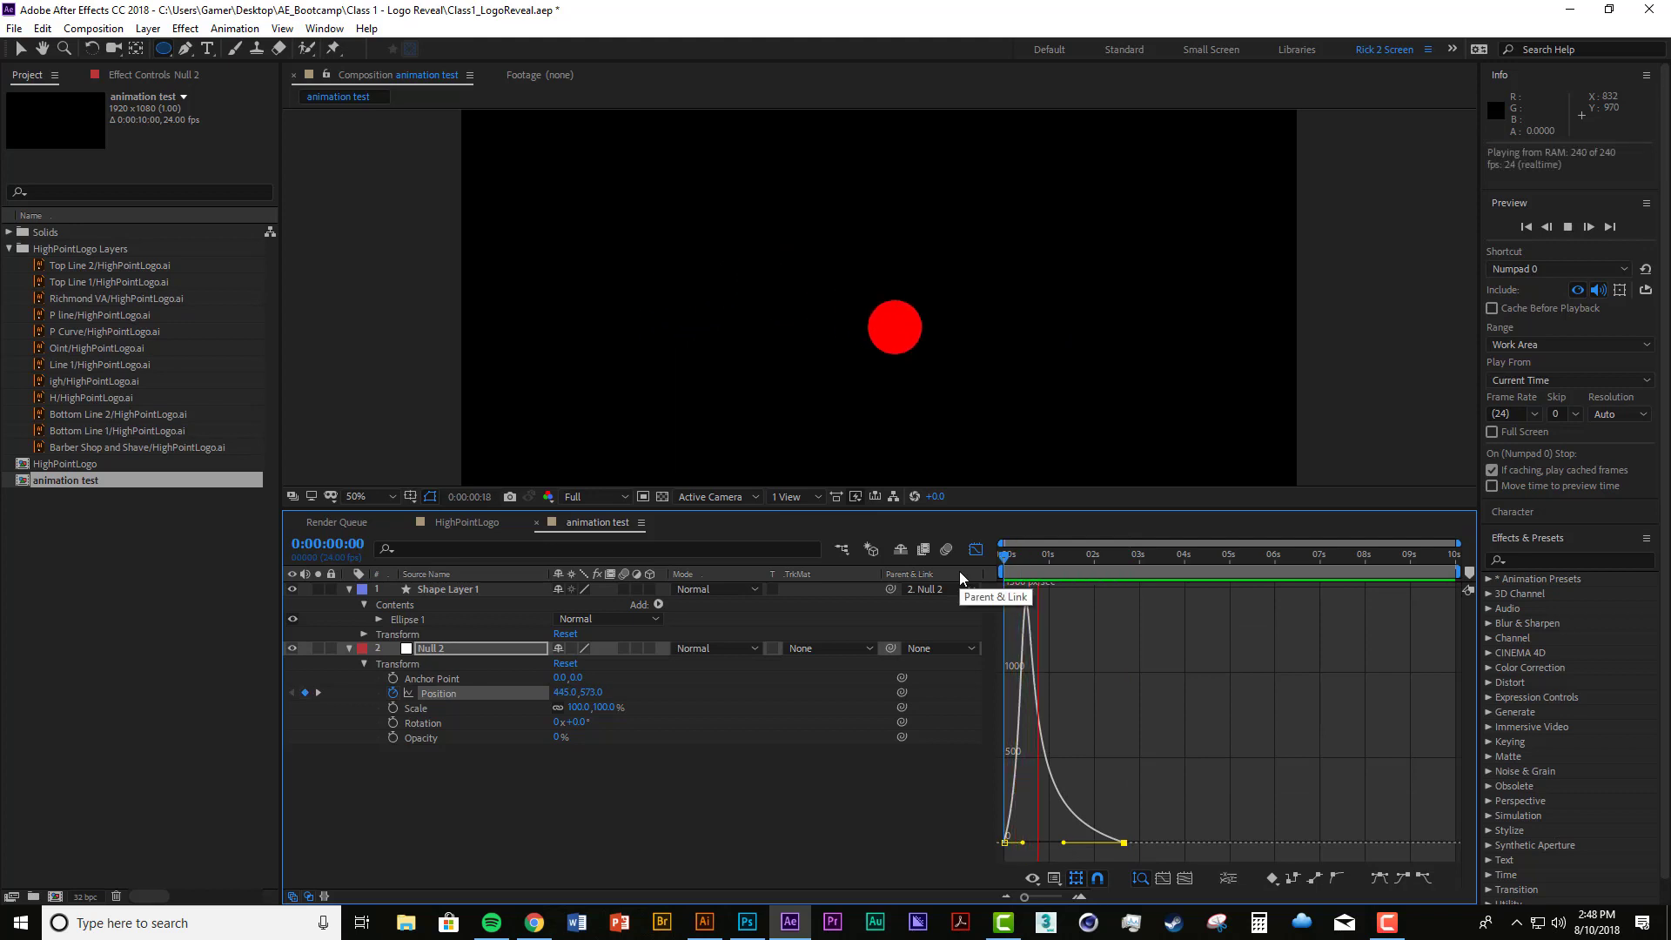
{"action": "key", "text": "space"}
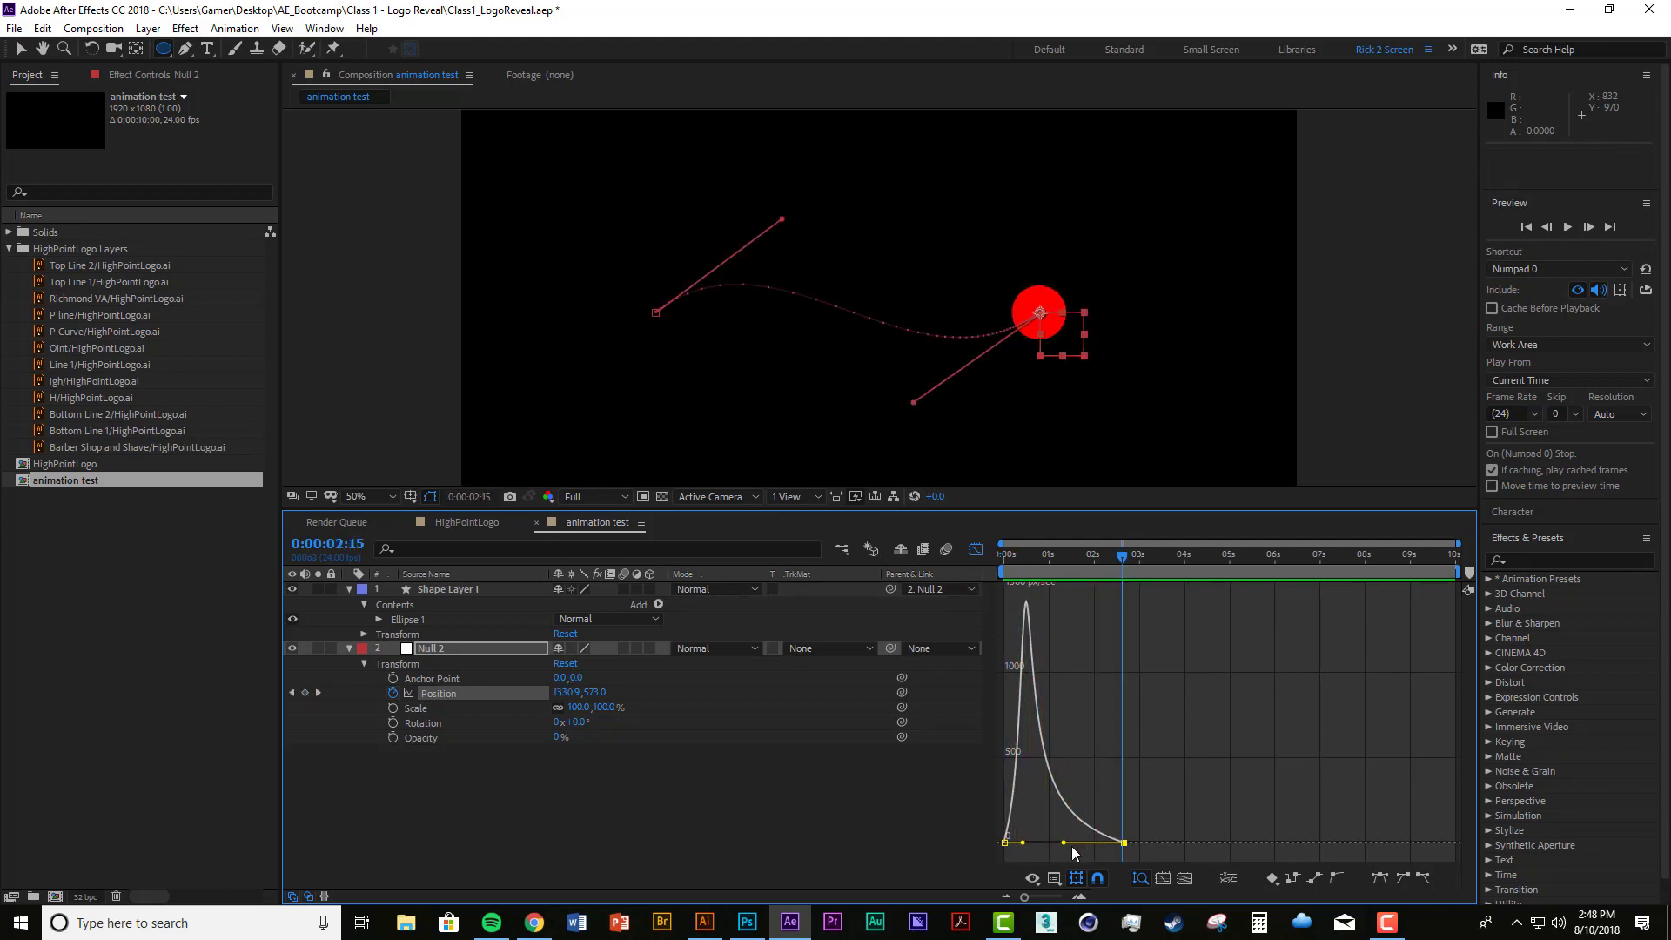
Step: Shorten the last keyframe's influence handle to about one second for a softer peak, and preview the movement repeatedly
{"action": "left_click_drag", "start_coordinate": [1064, 842], "coordinate": [1082, 842]}
{"action": "key", "text": "space"}
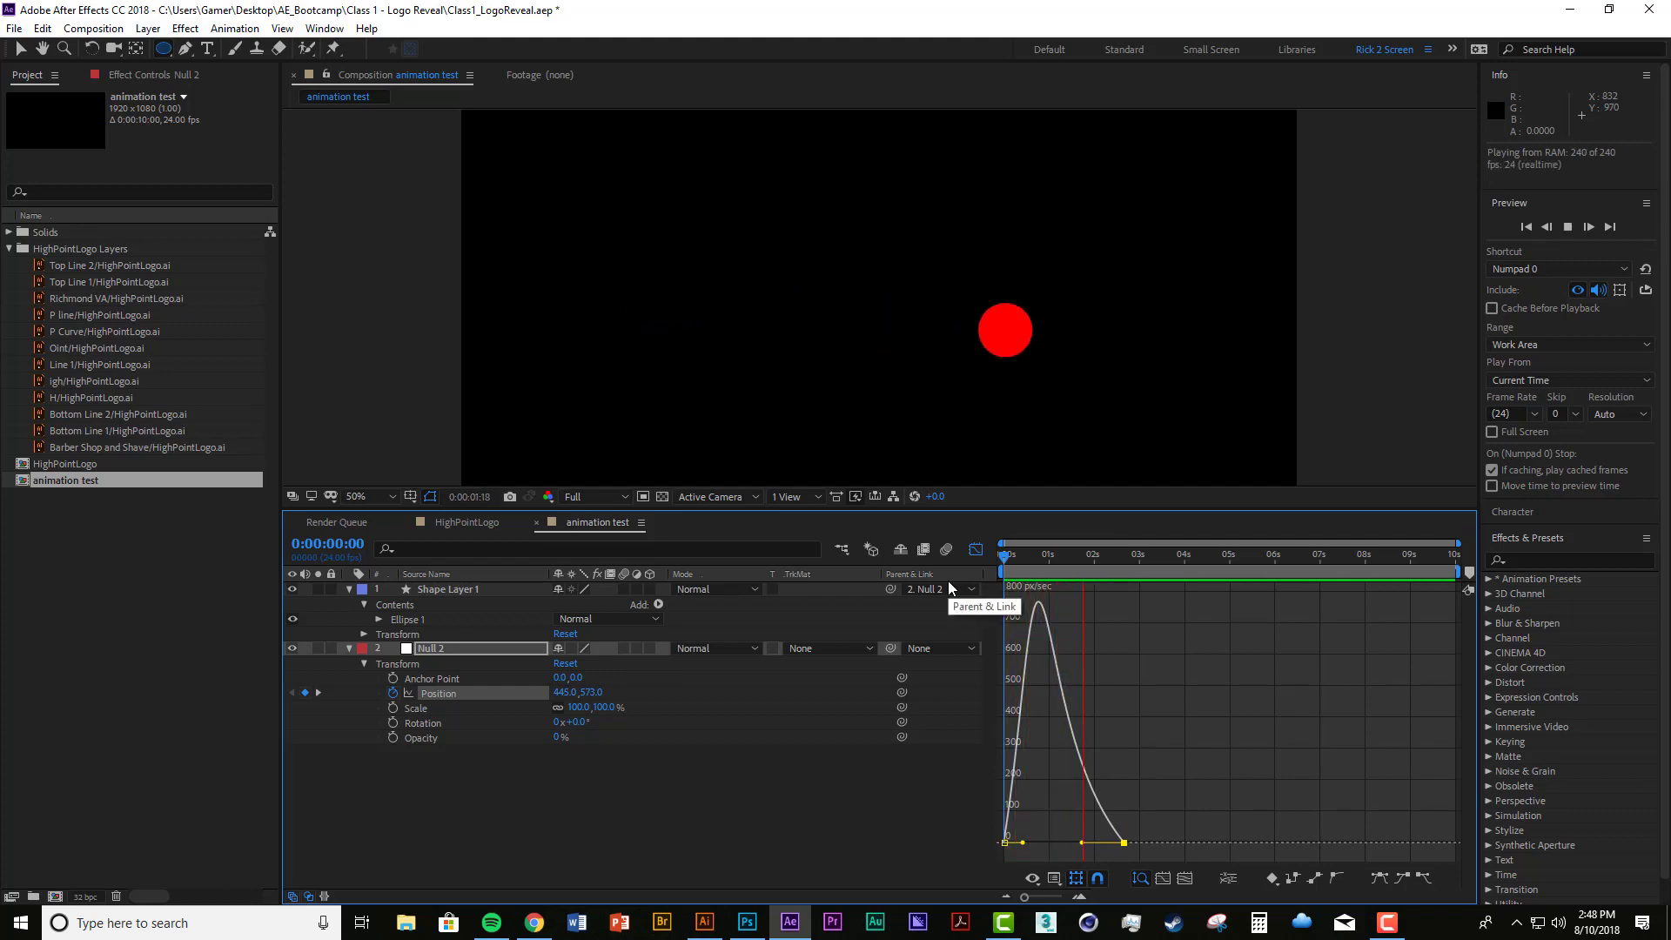
{"action": "key", "text": "space"}
{"action": "key", "text": "space"}
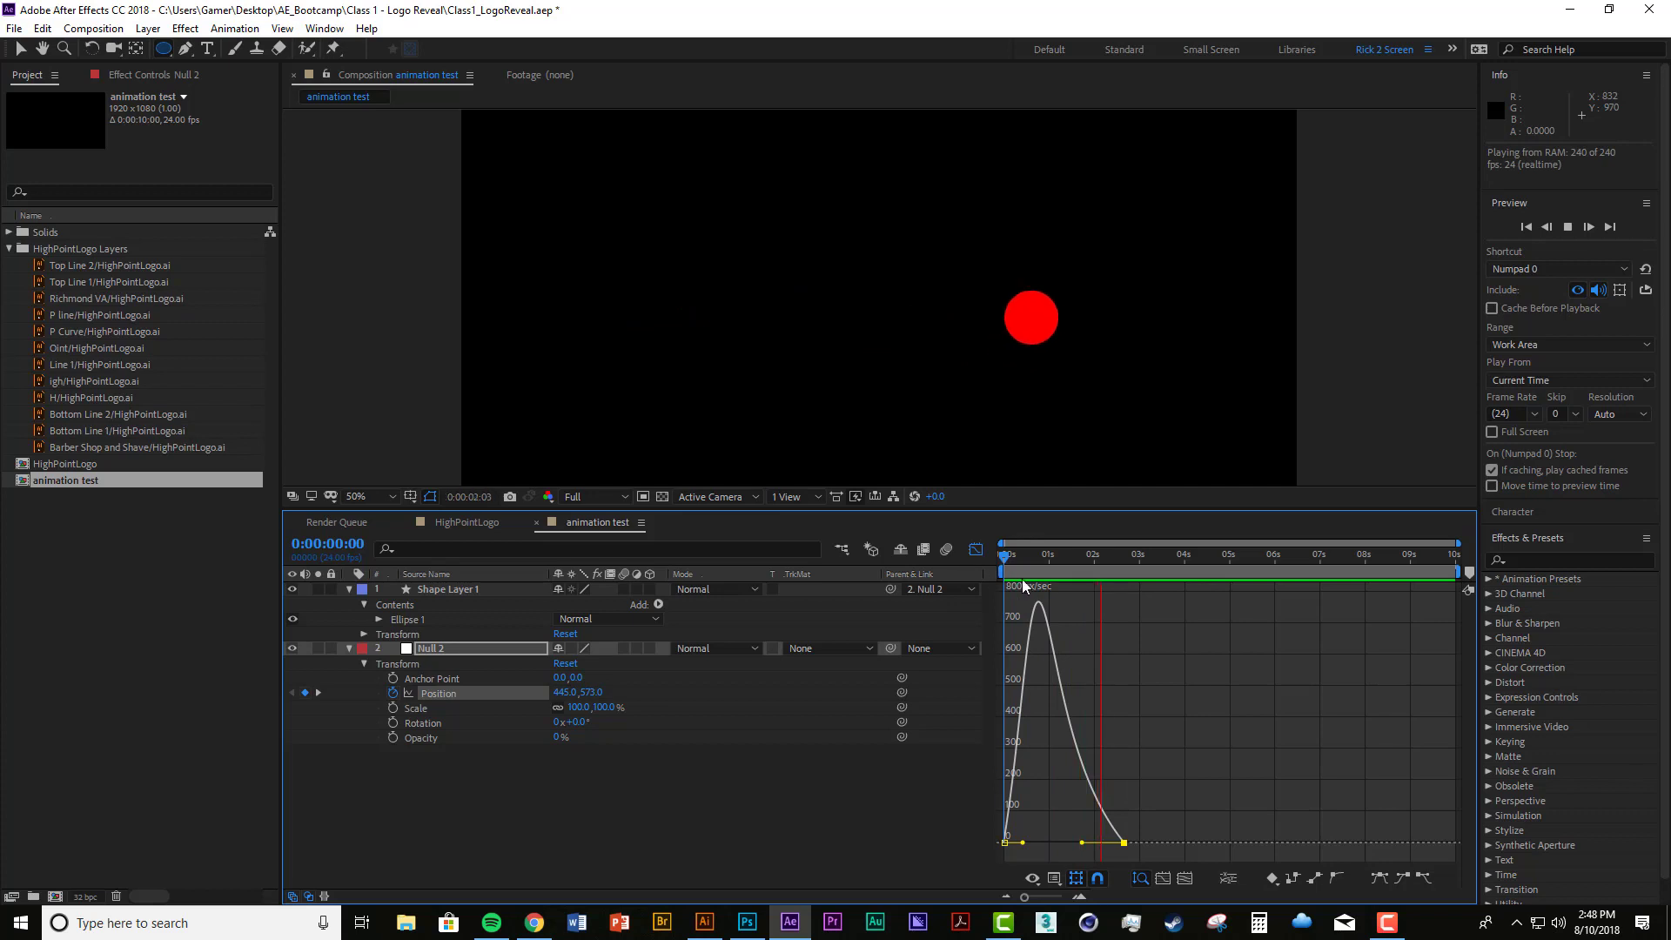
{"action": "key", "text": "space"}
{"action": "key", "text": "space"}
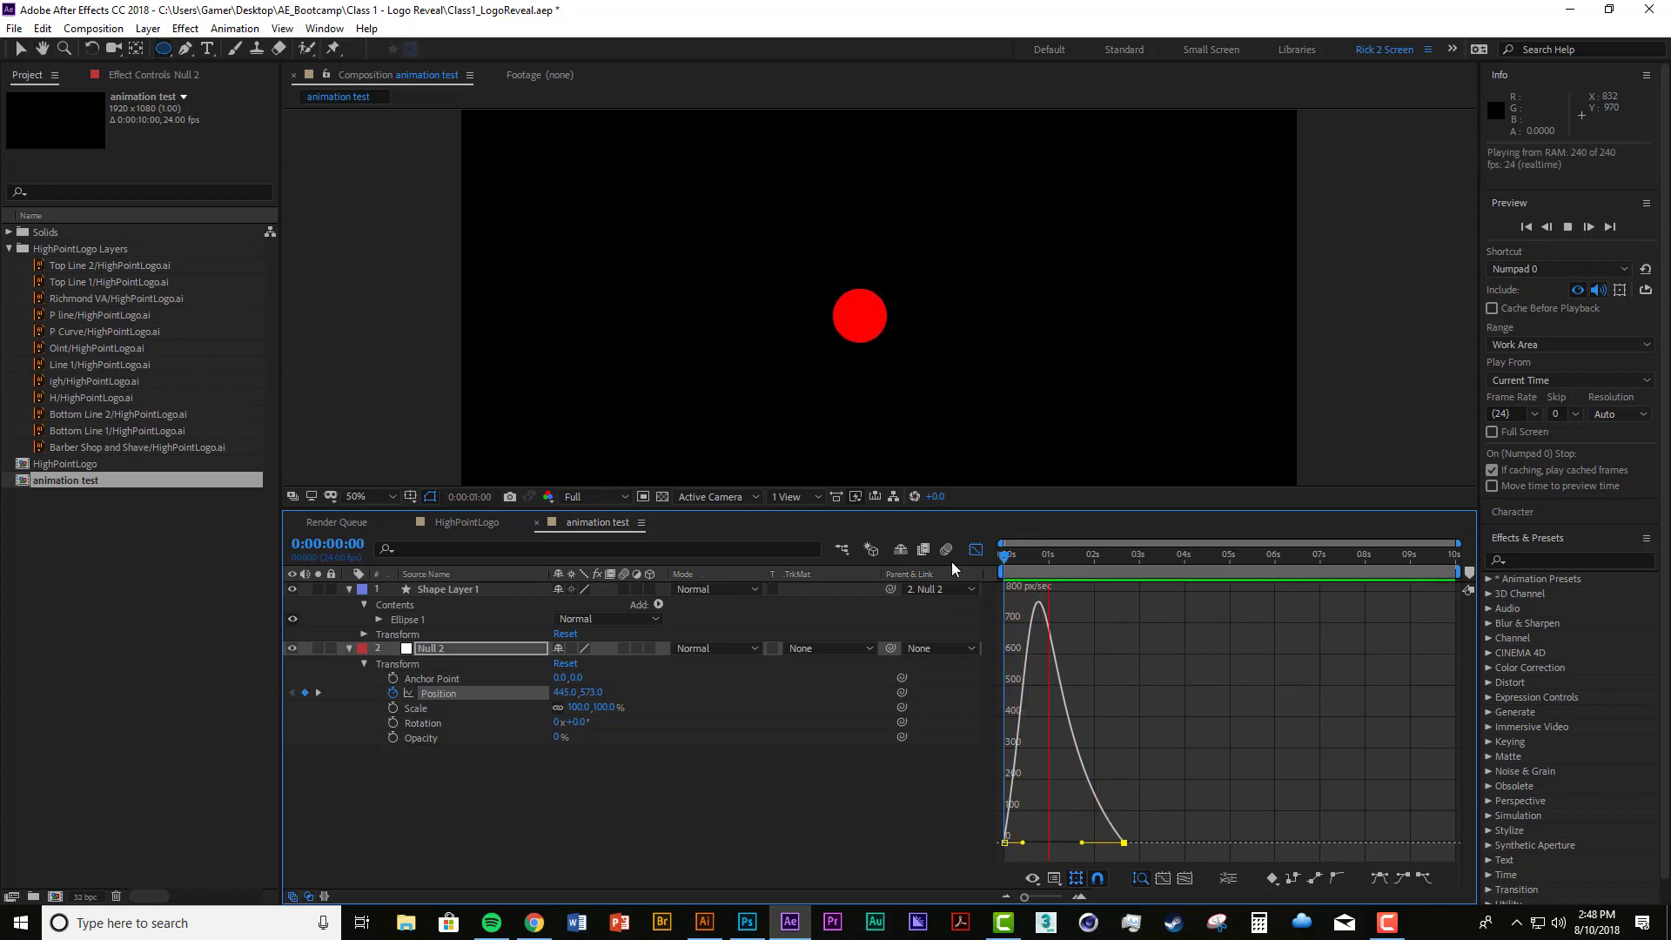
{"action": "left_click", "coordinate": [1110, 575]}
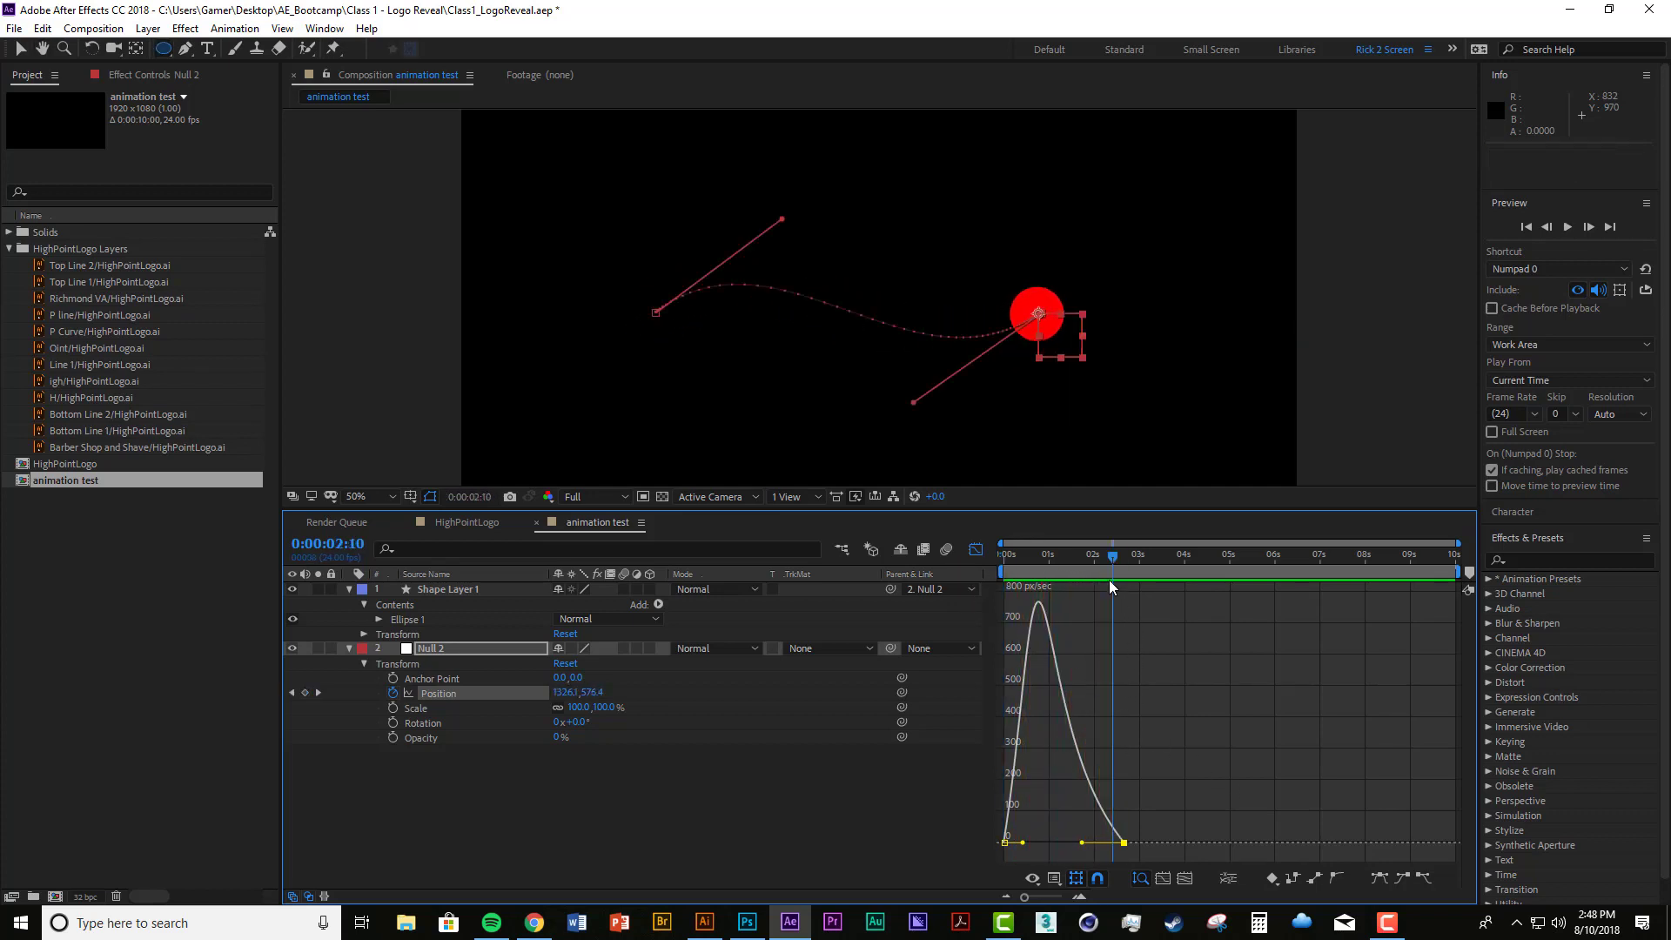
Step: Lengthen the first Position keyframe's outgoing influence handle to about 42% for a sharper speed peak, and preview the movement
{"action": "left_click_drag", "start_coordinate": [1027, 842], "coordinate": [1032, 842]}
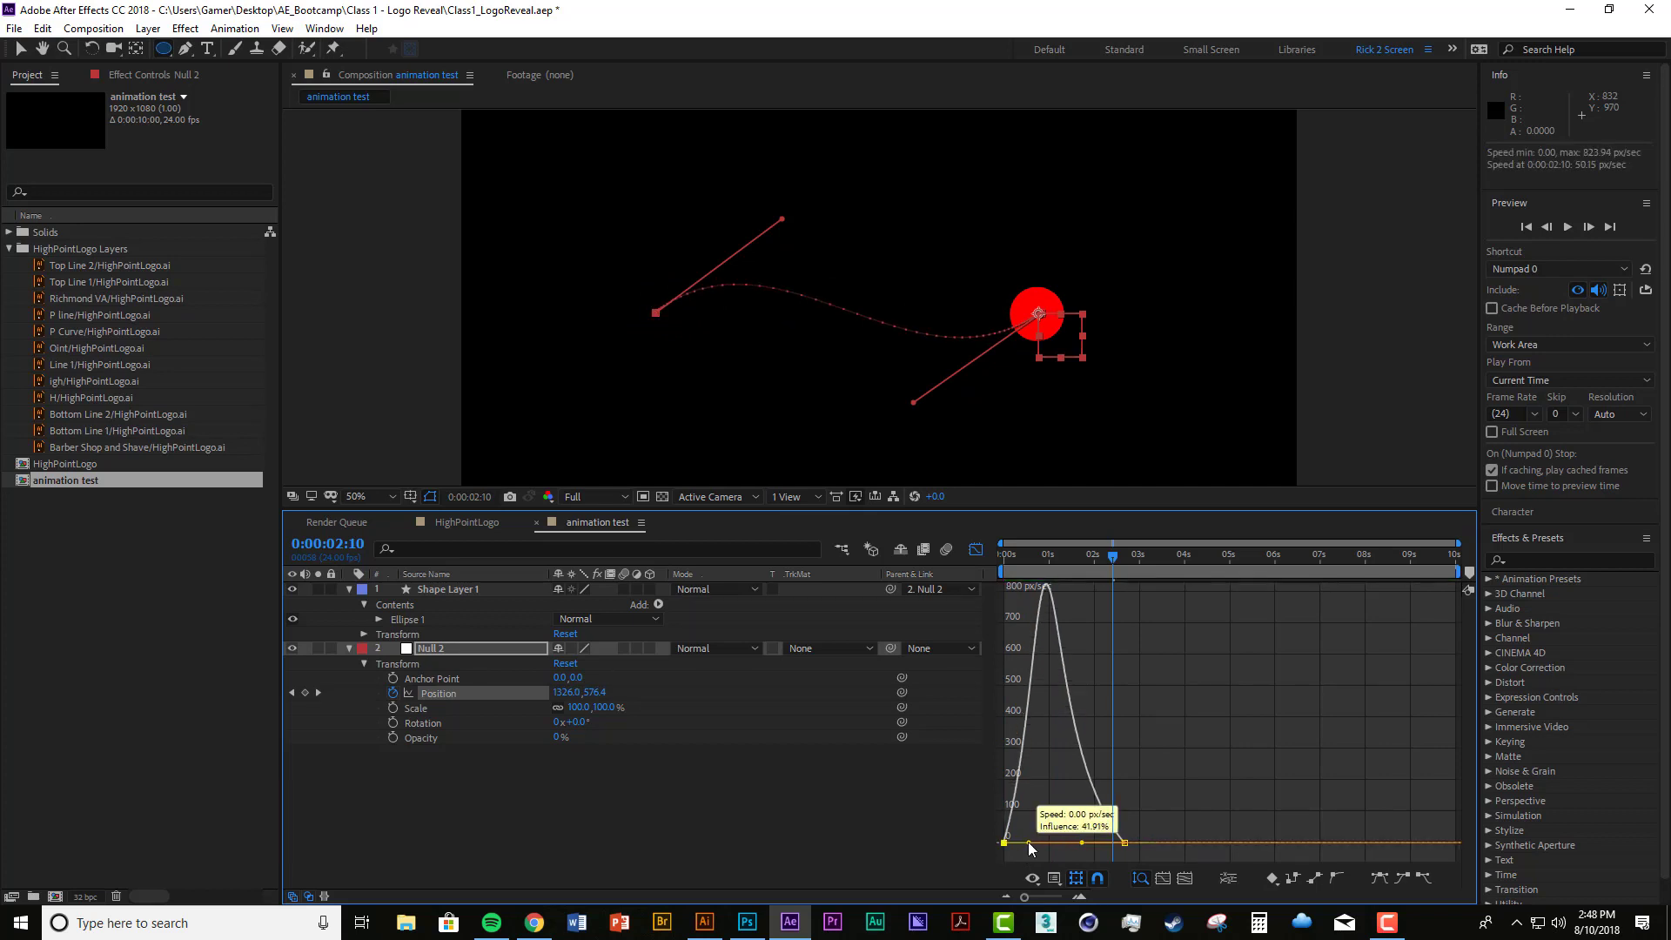
{"action": "key", "text": "space"}
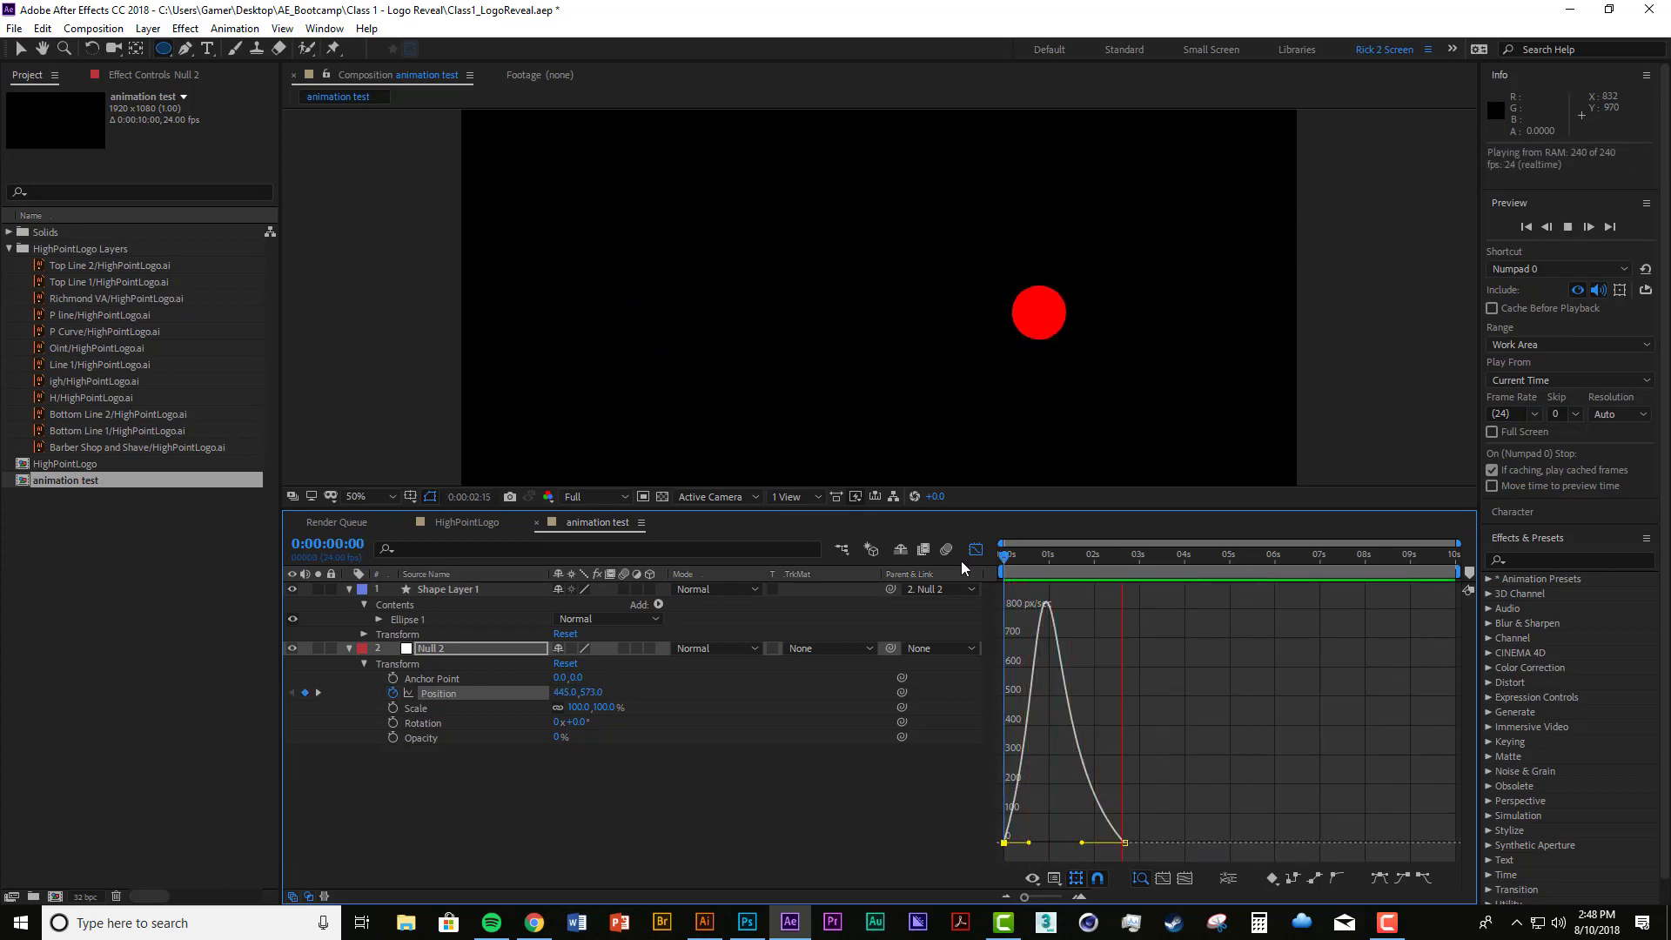
{"action": "key", "text": "space"}
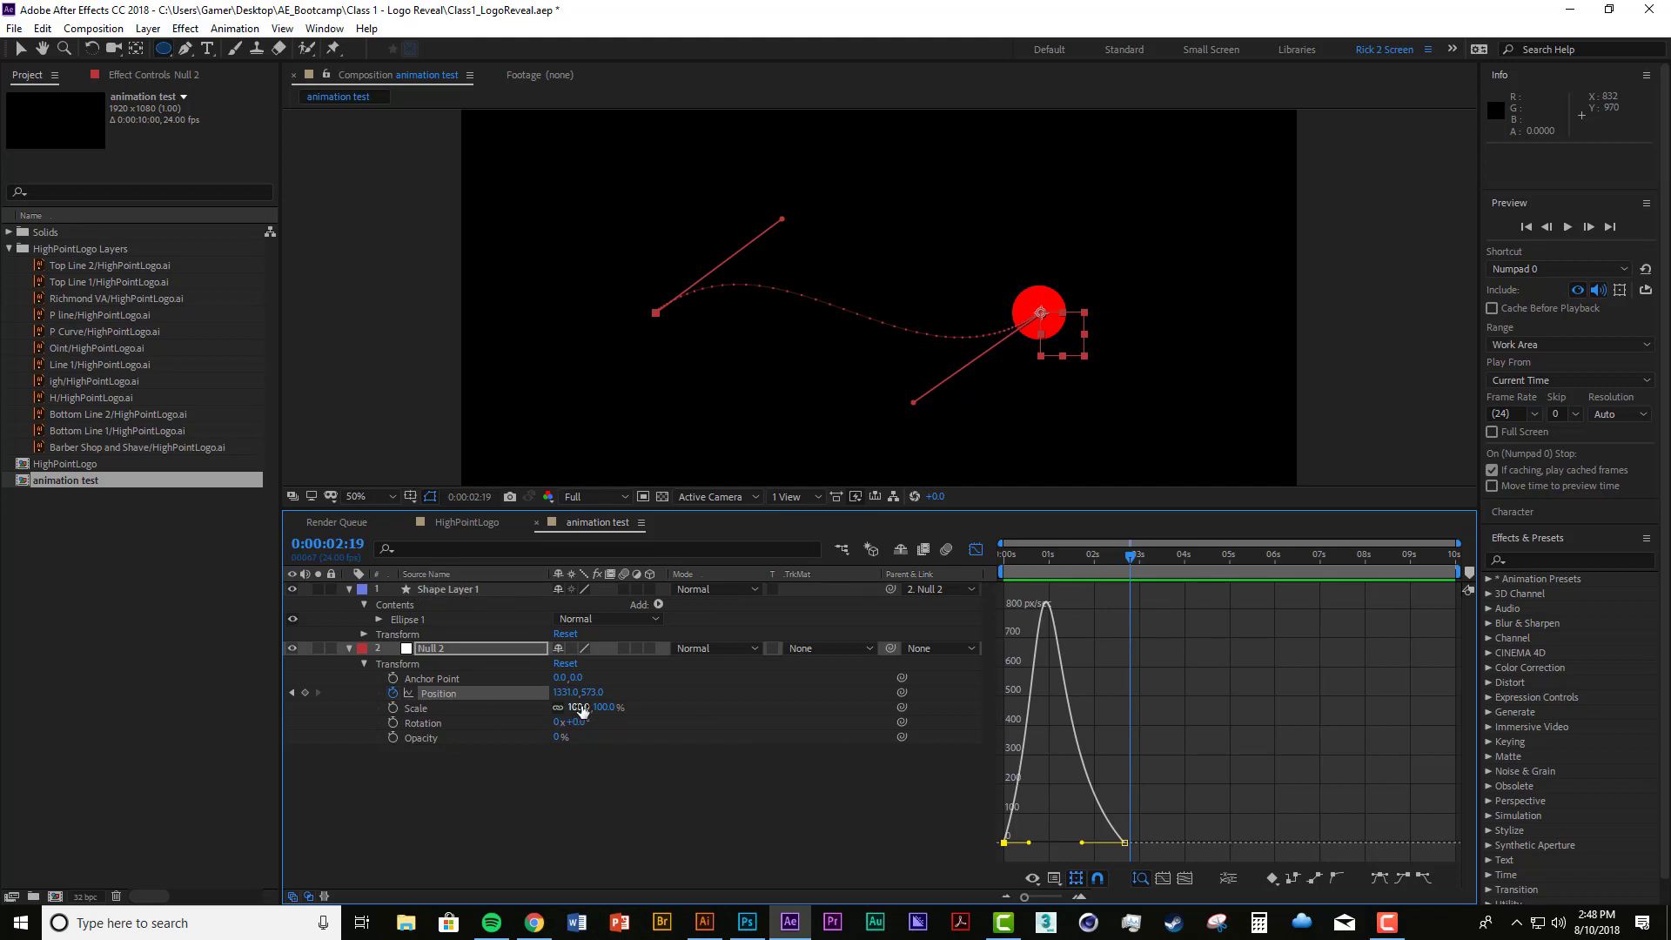
Step: Try enlarging the null to about 136% with its Scale property, and restore the Scale to 100%
{"action": "left_click_drag", "start_coordinate": [581, 709], "coordinate": [617, 742]}
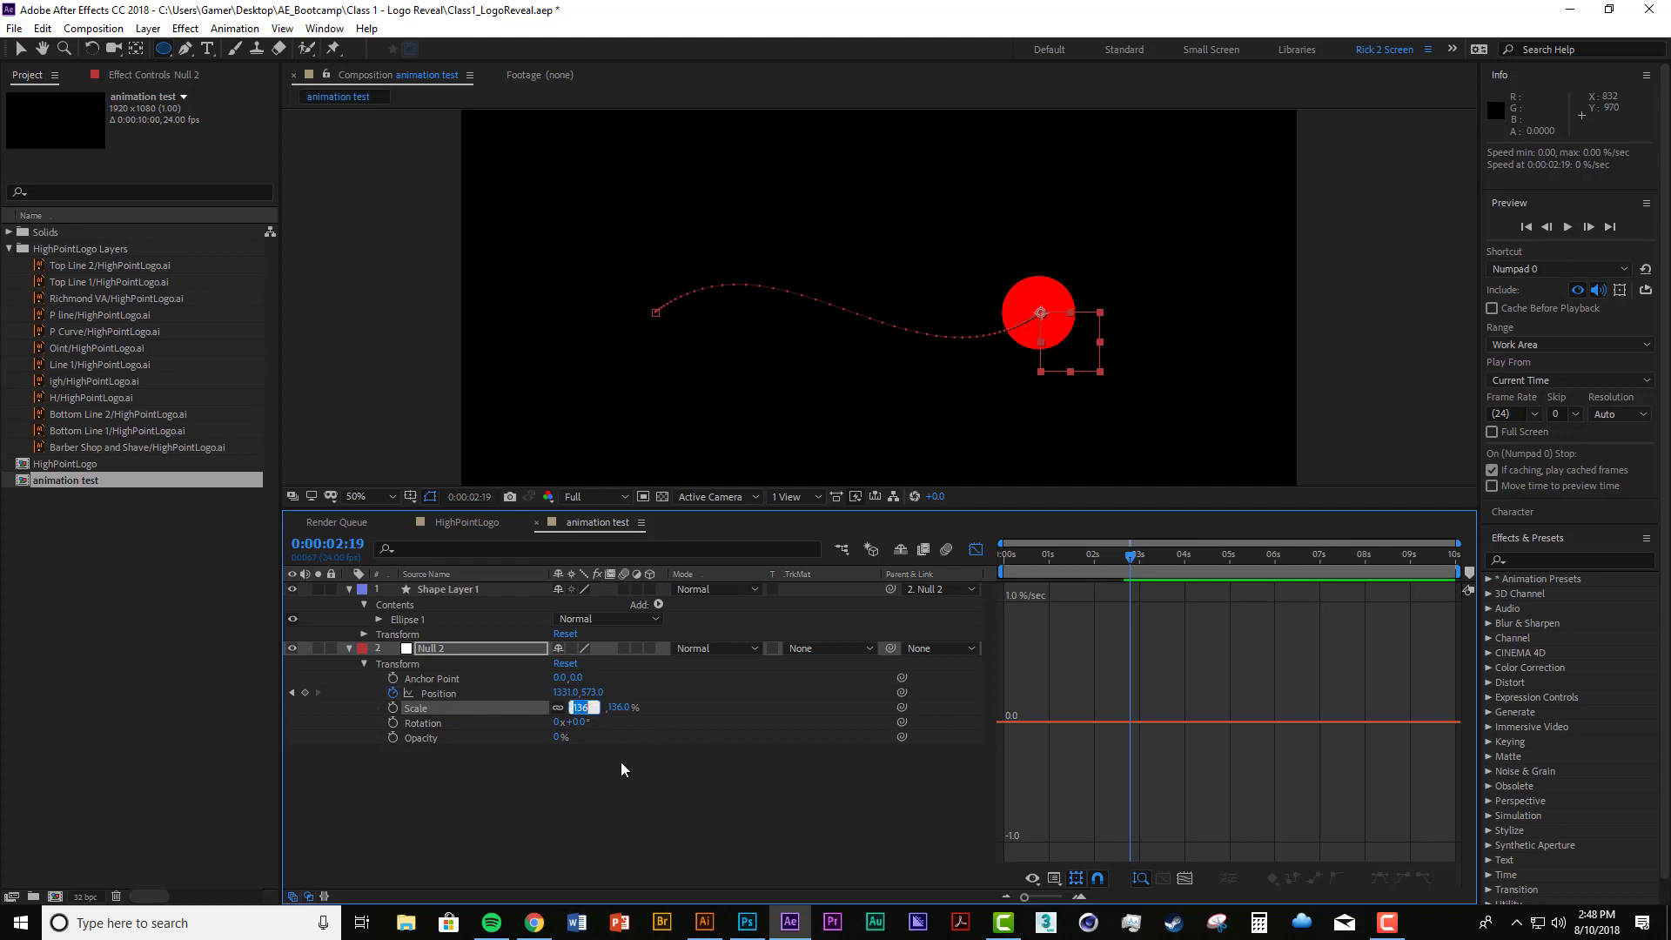
{"action": "type", "text": "100"}
{"action": "key", "text": "Return"}
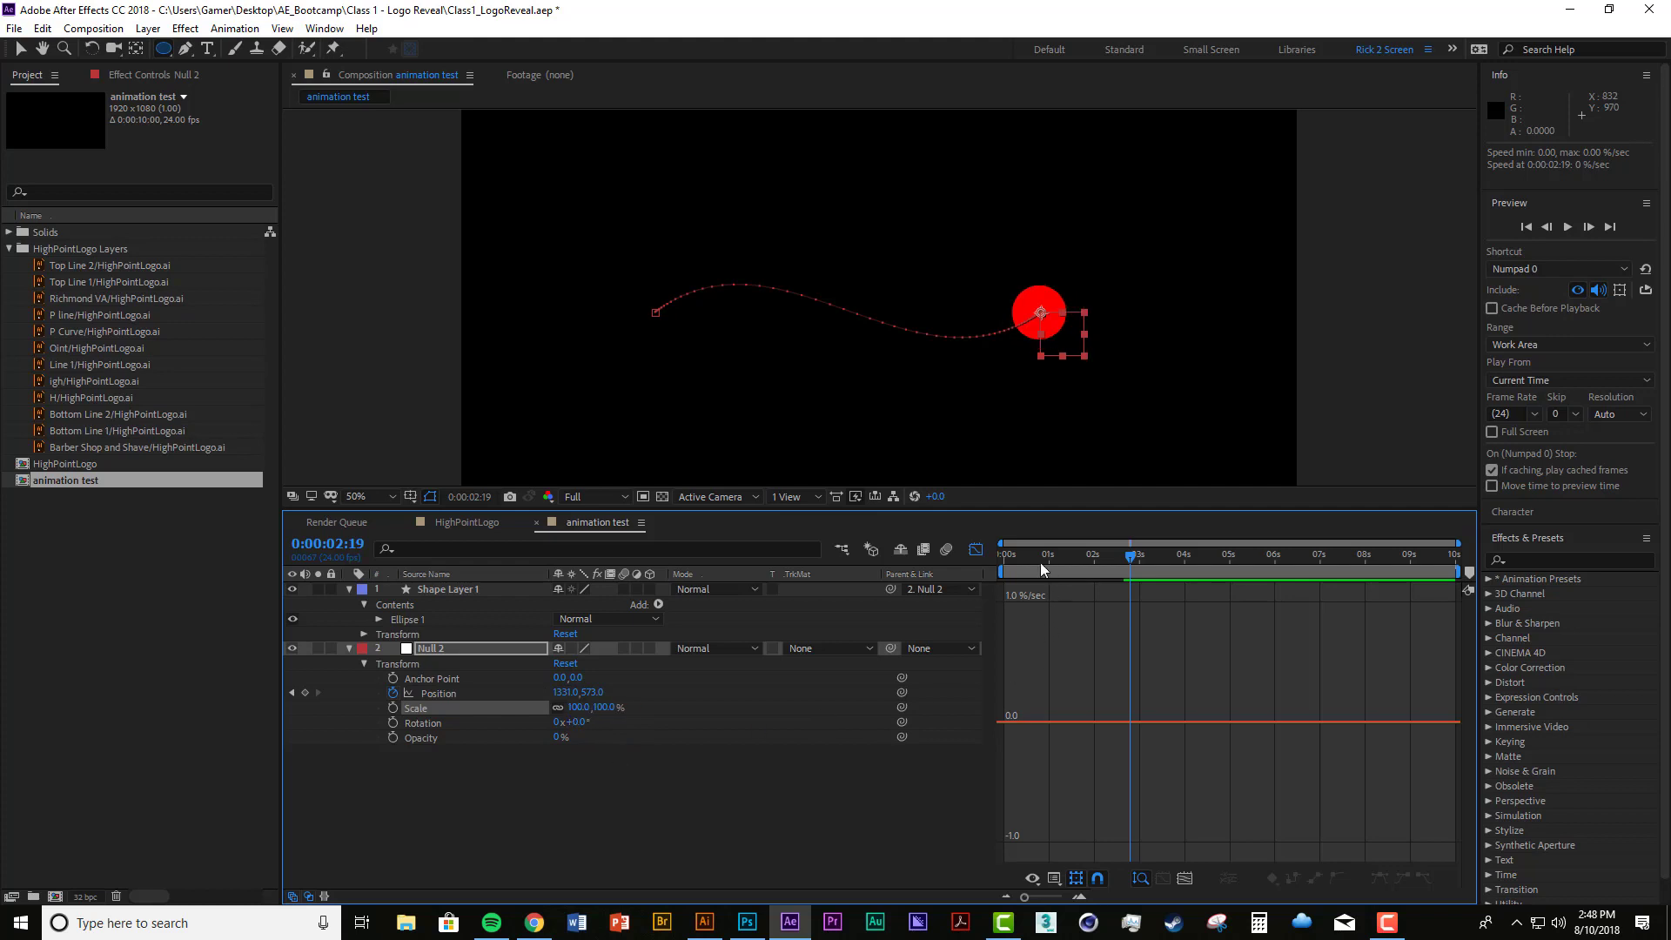
Step: Keyframe the null's Scale at 20% at 0:00:00:00, 204% at 0:00:01:02 and 50% at 0:00:02:08
{"action": "key", "text": "Home"}
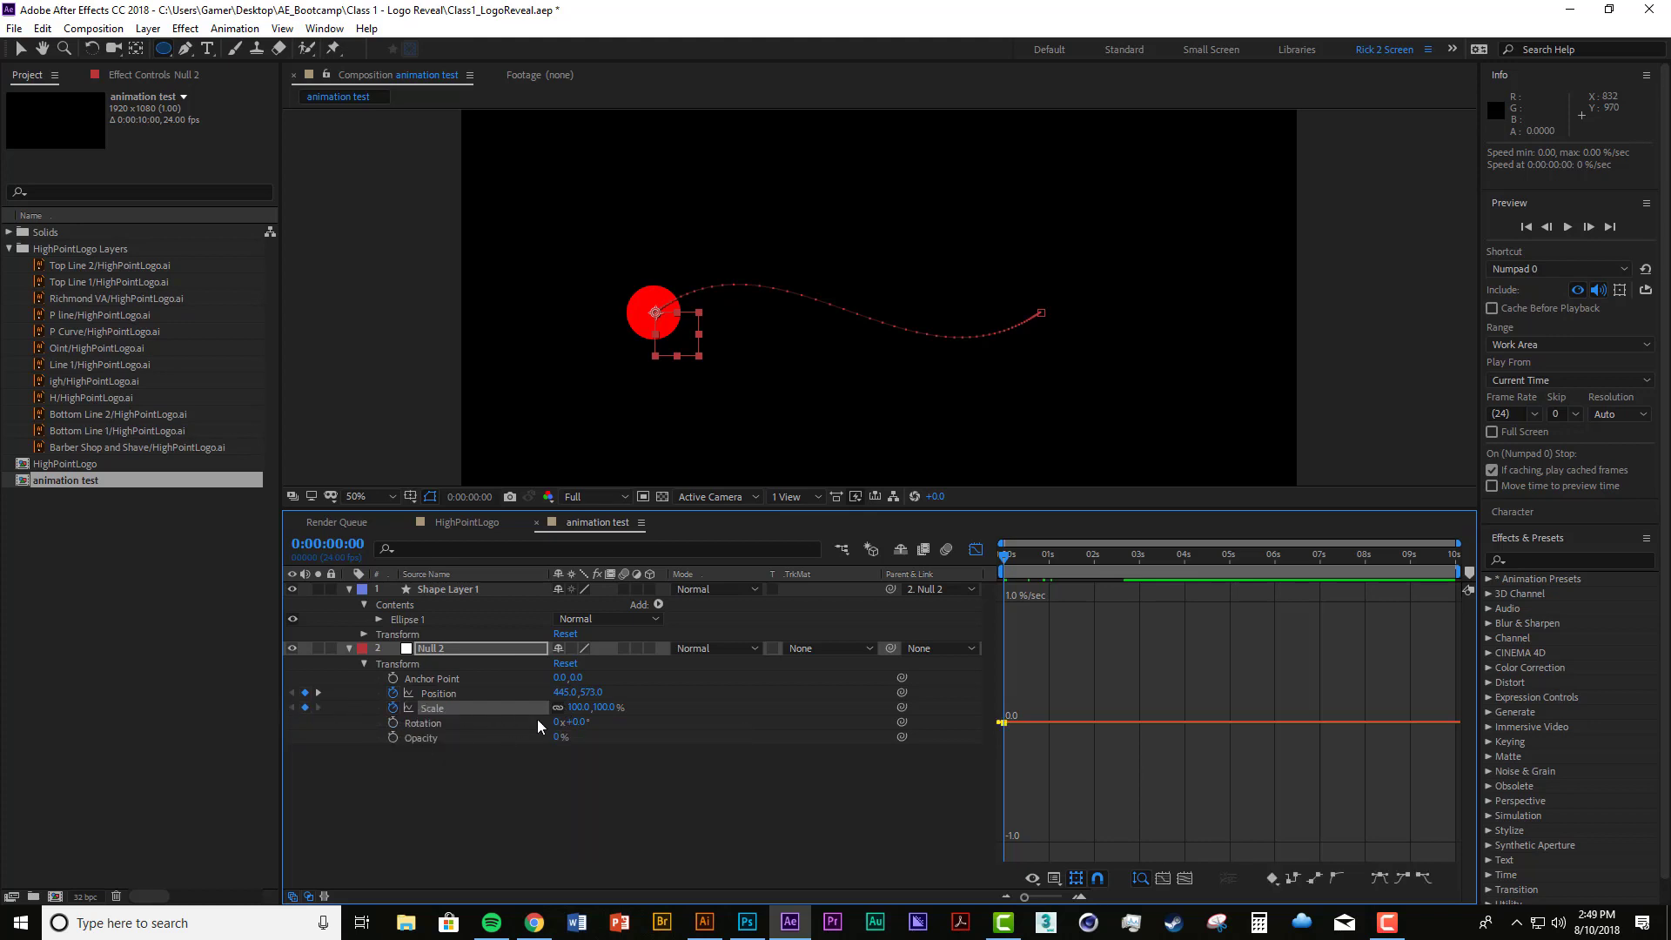
{"action": "left_click_drag", "start_coordinate": [582, 707], "coordinate": [536, 703]}
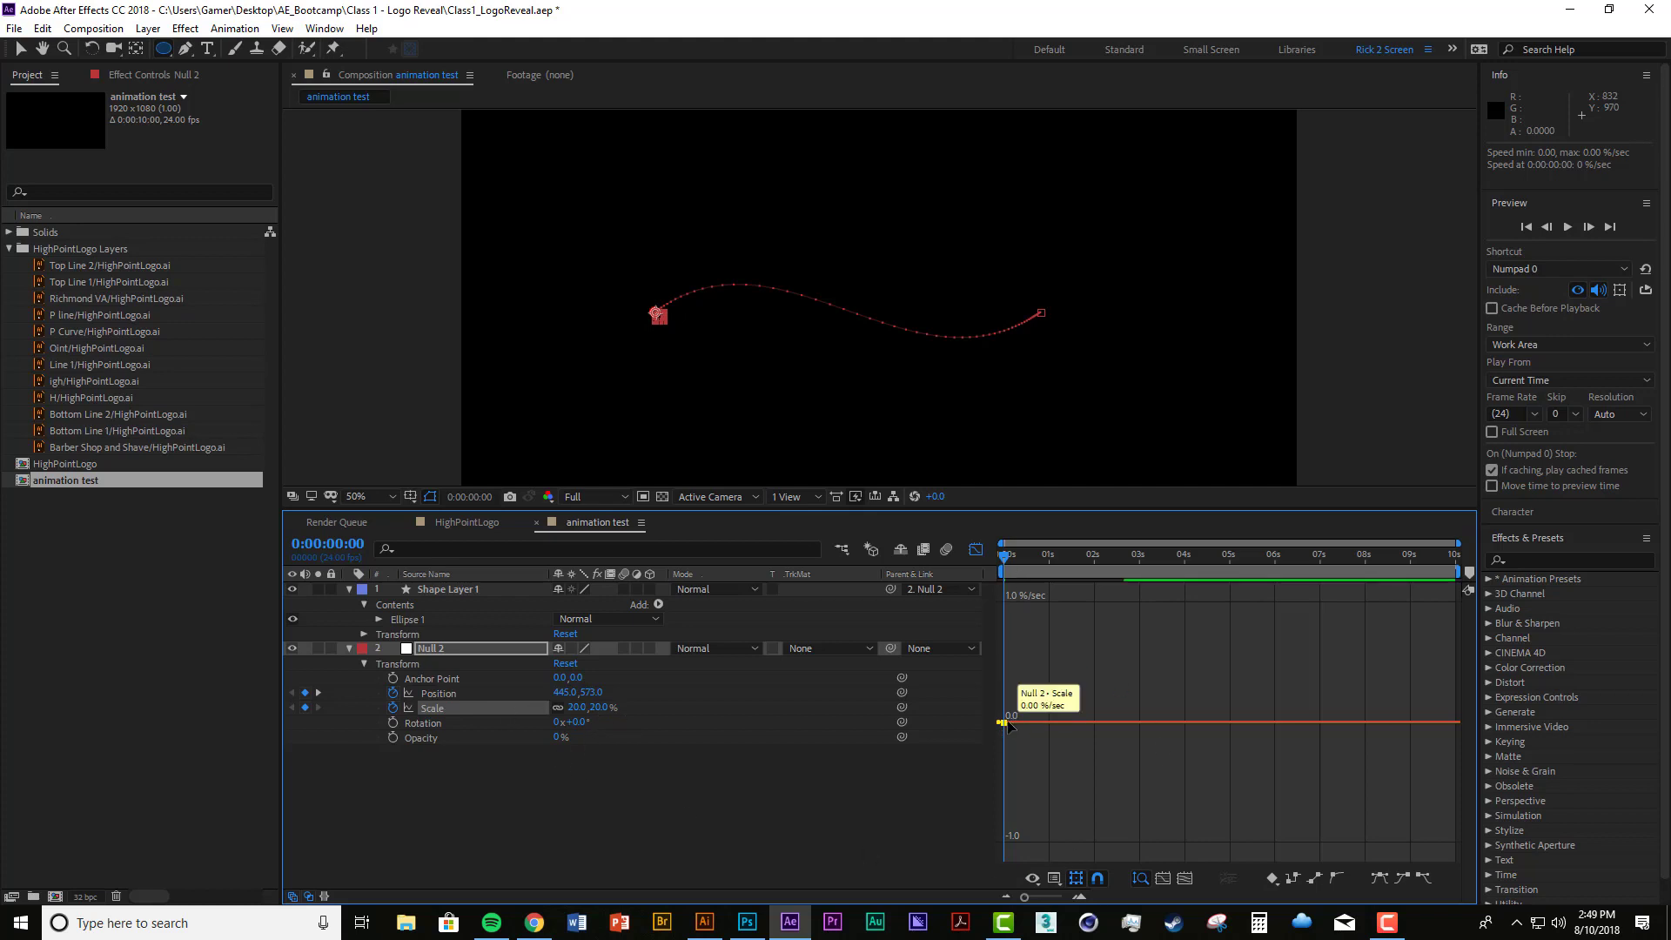
{"action": "left_click_drag", "start_coordinate": [1004, 562], "coordinate": [1053, 568]}
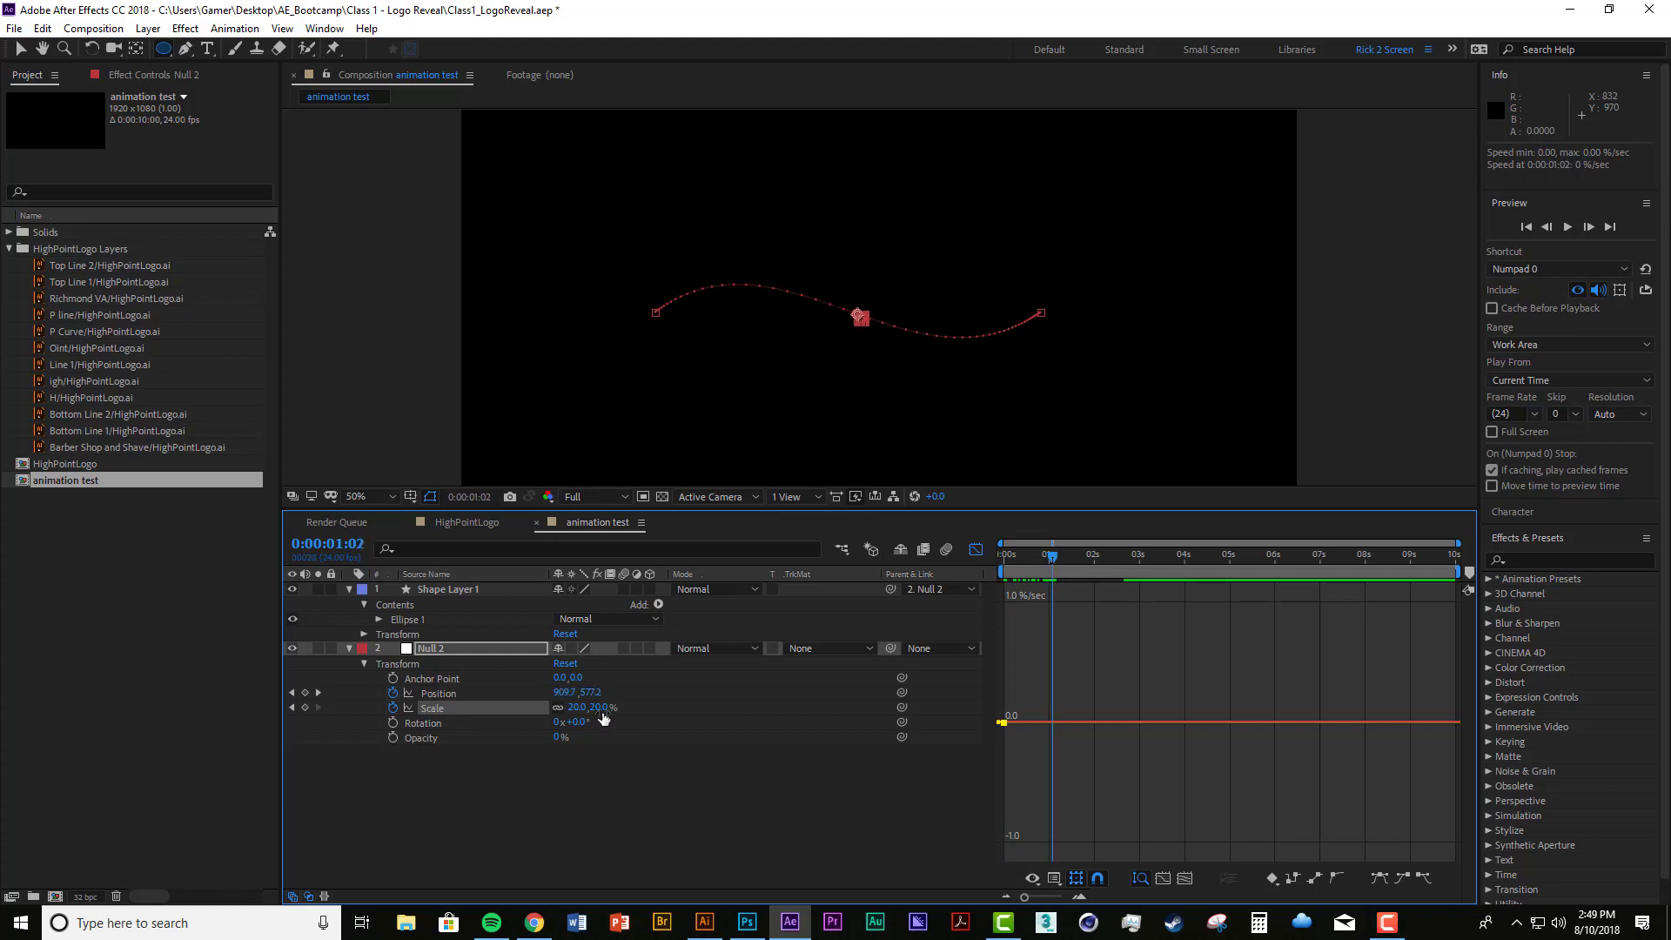
{"action": "left_click_drag", "start_coordinate": [603, 717], "coordinate": [751, 701]}
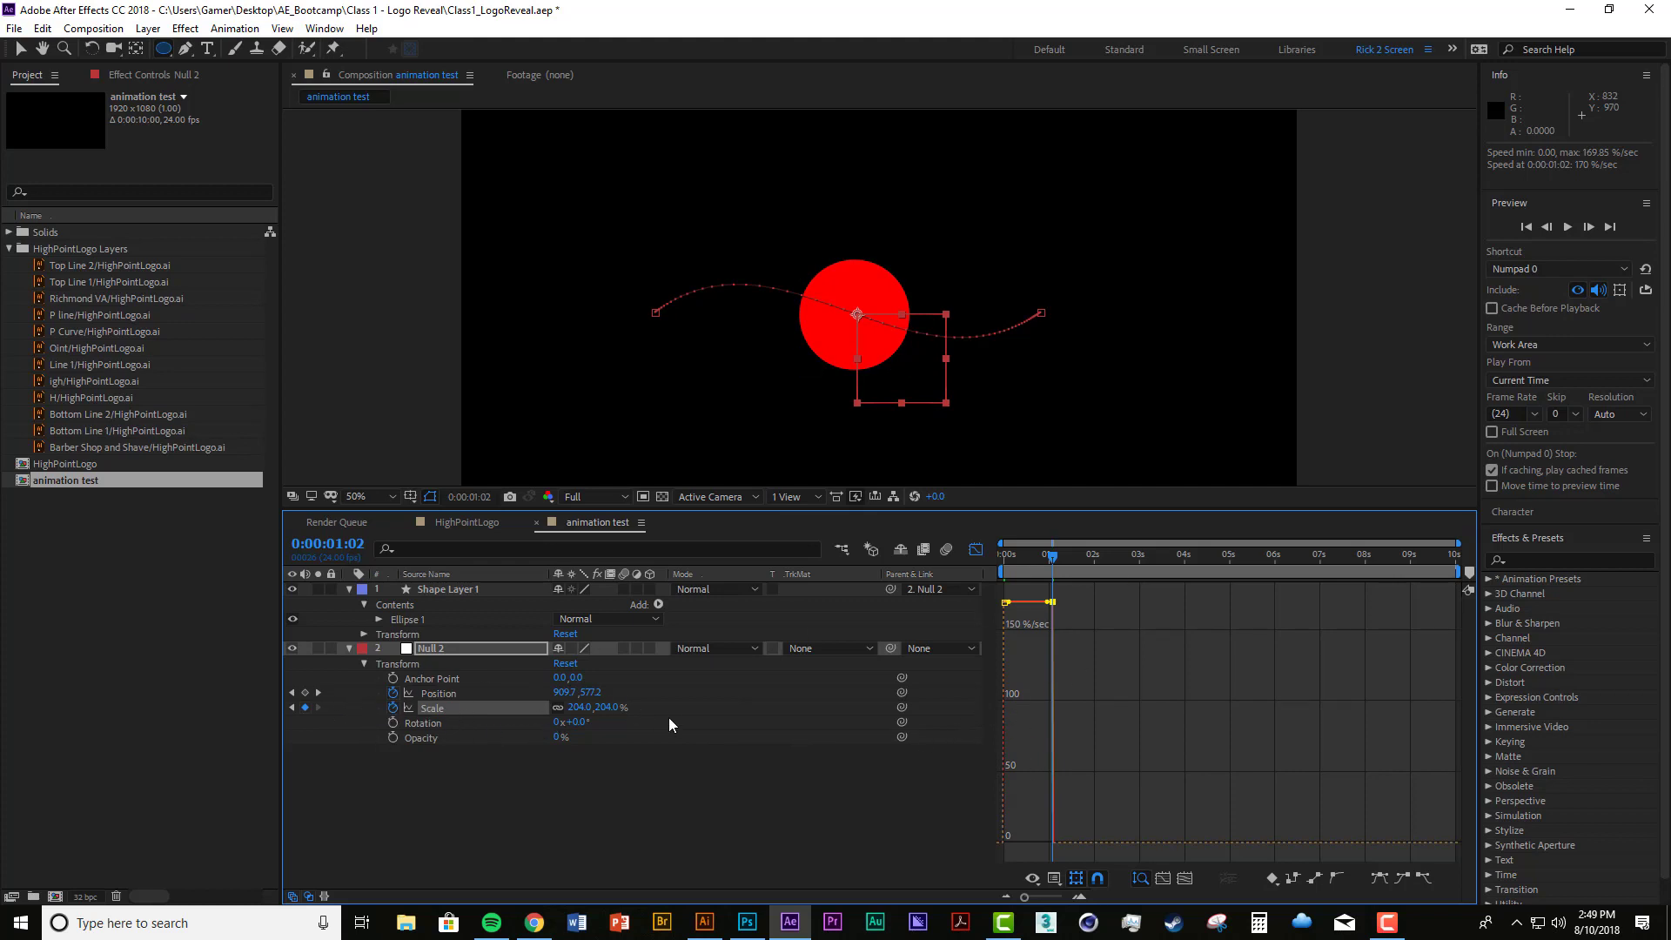
{"action": "left_click_drag", "start_coordinate": [1047, 557], "coordinate": [1109, 557]}
{"action": "left_click_drag", "start_coordinate": [607, 711], "coordinate": [513, 711]}
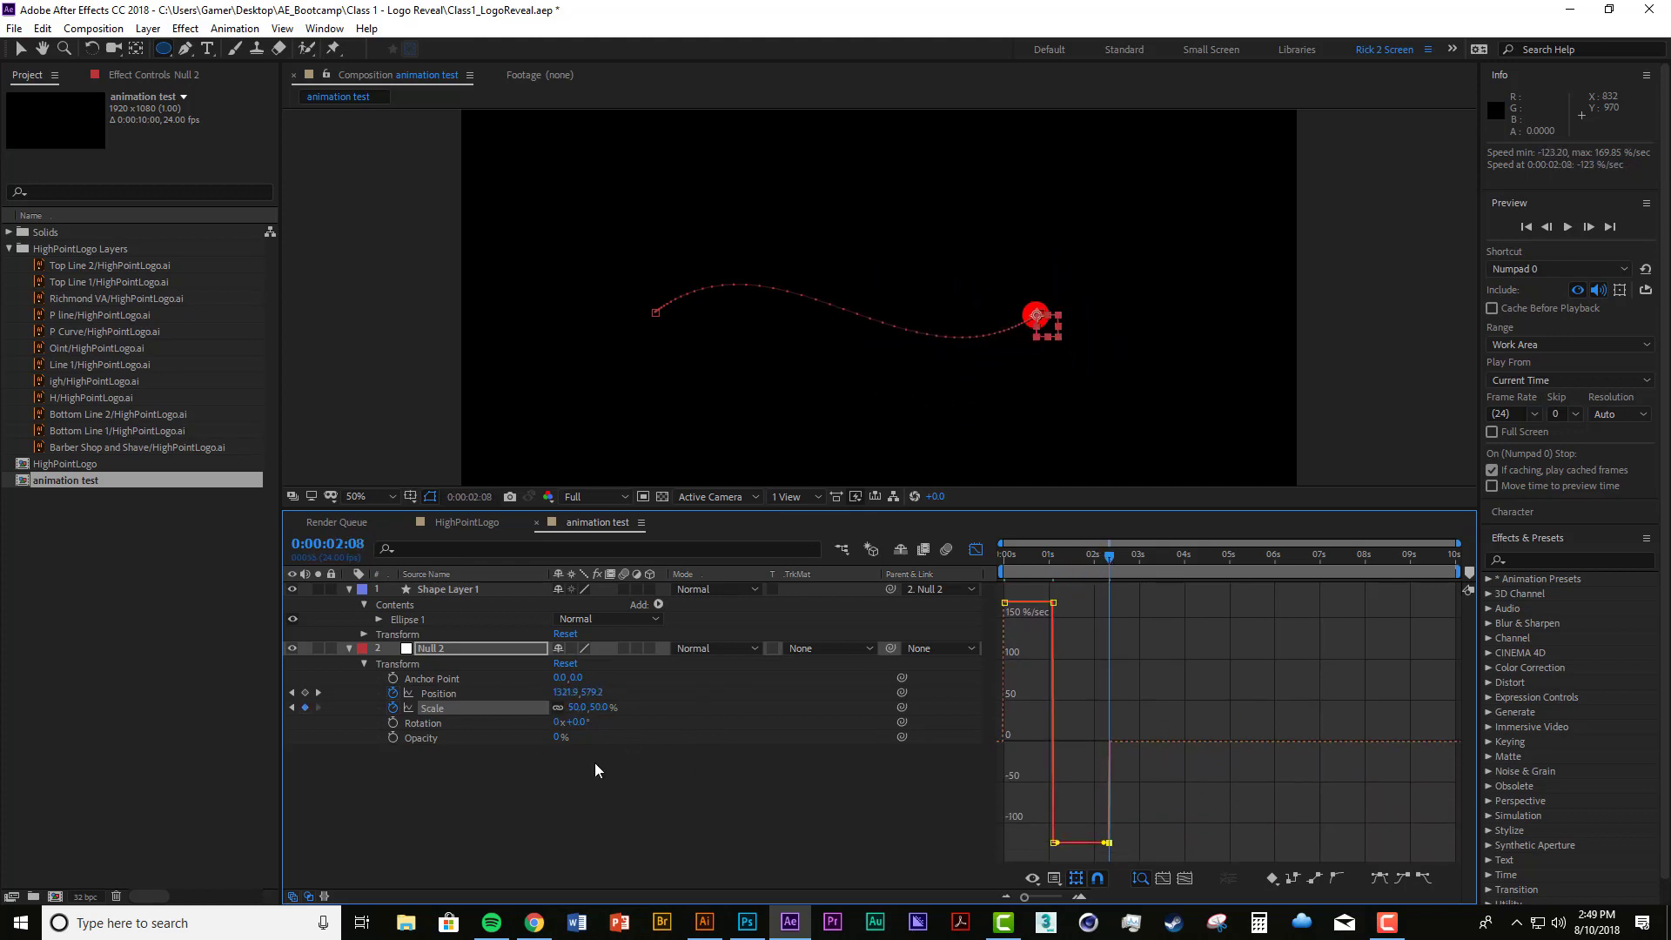
Step: Preview the combined position and scale animation from the start several times, and return the playhead to the first frame
{"action": "key", "text": "Home"}
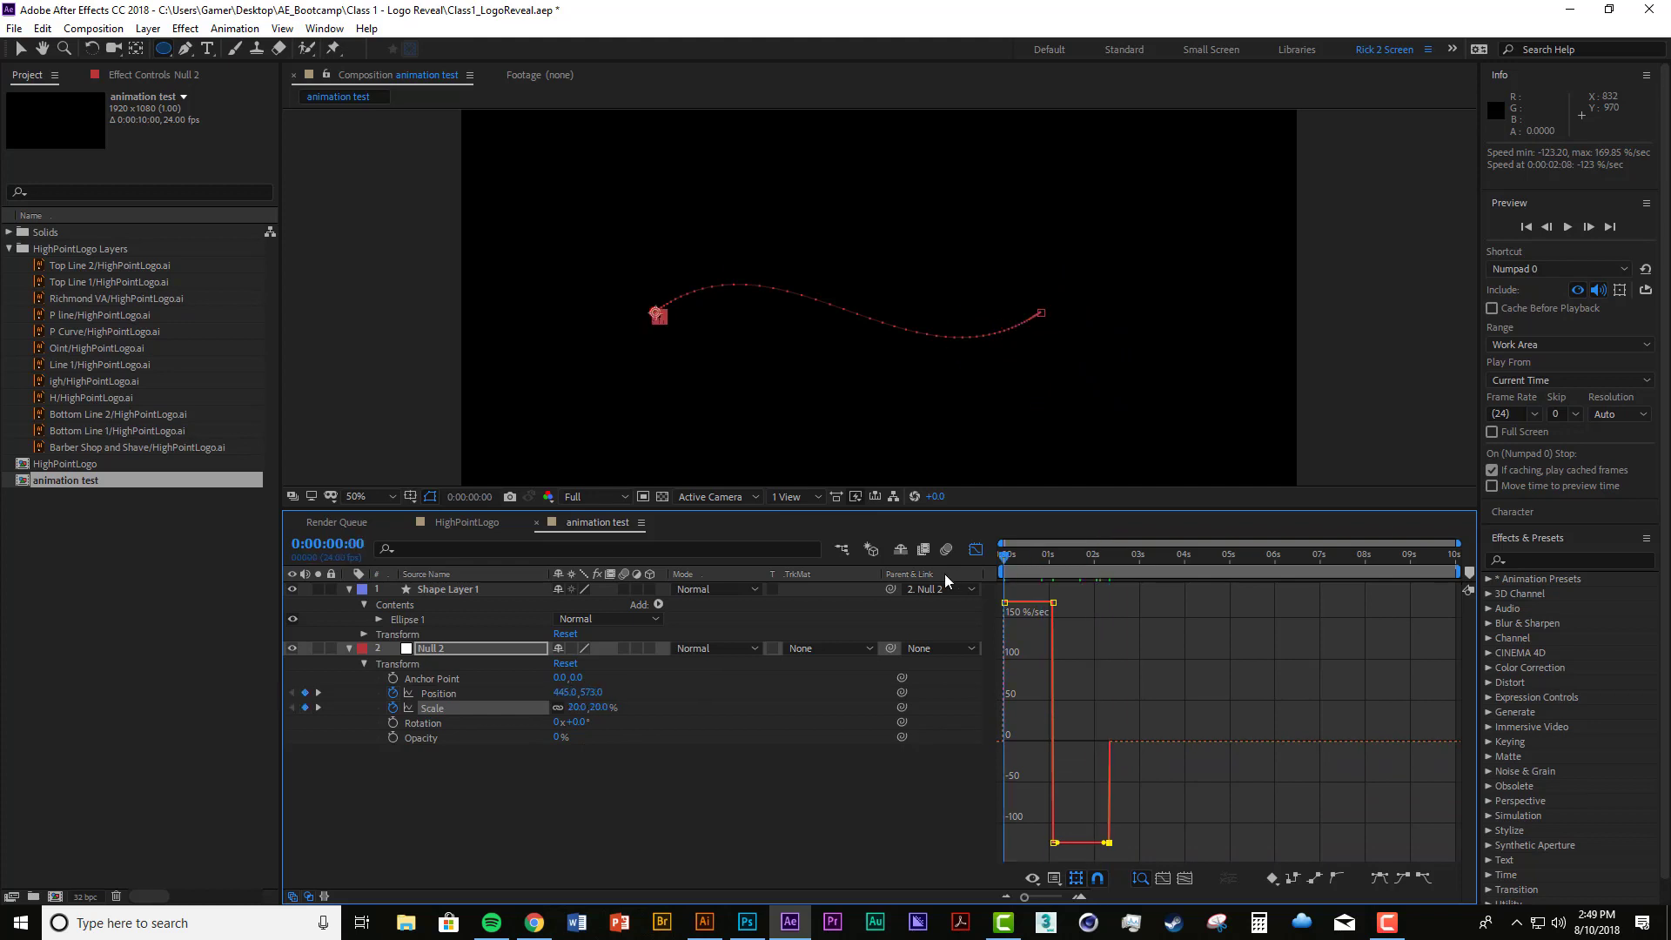
{"action": "key", "text": "space"}
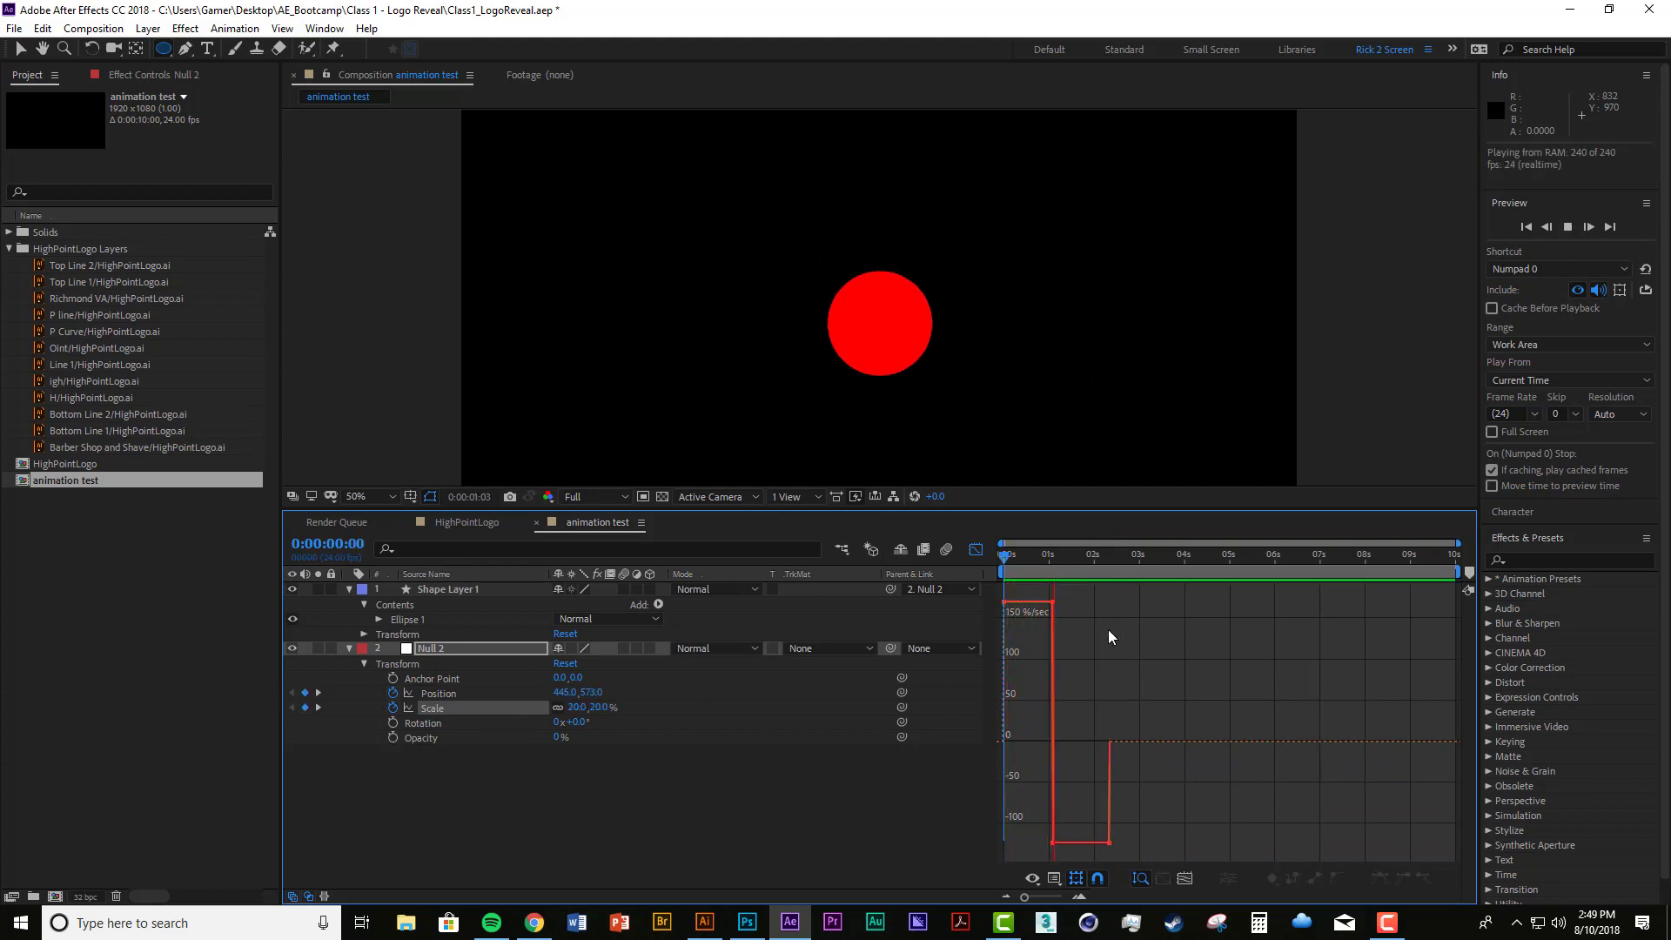
{"action": "left_click", "coordinate": [1051, 555]}
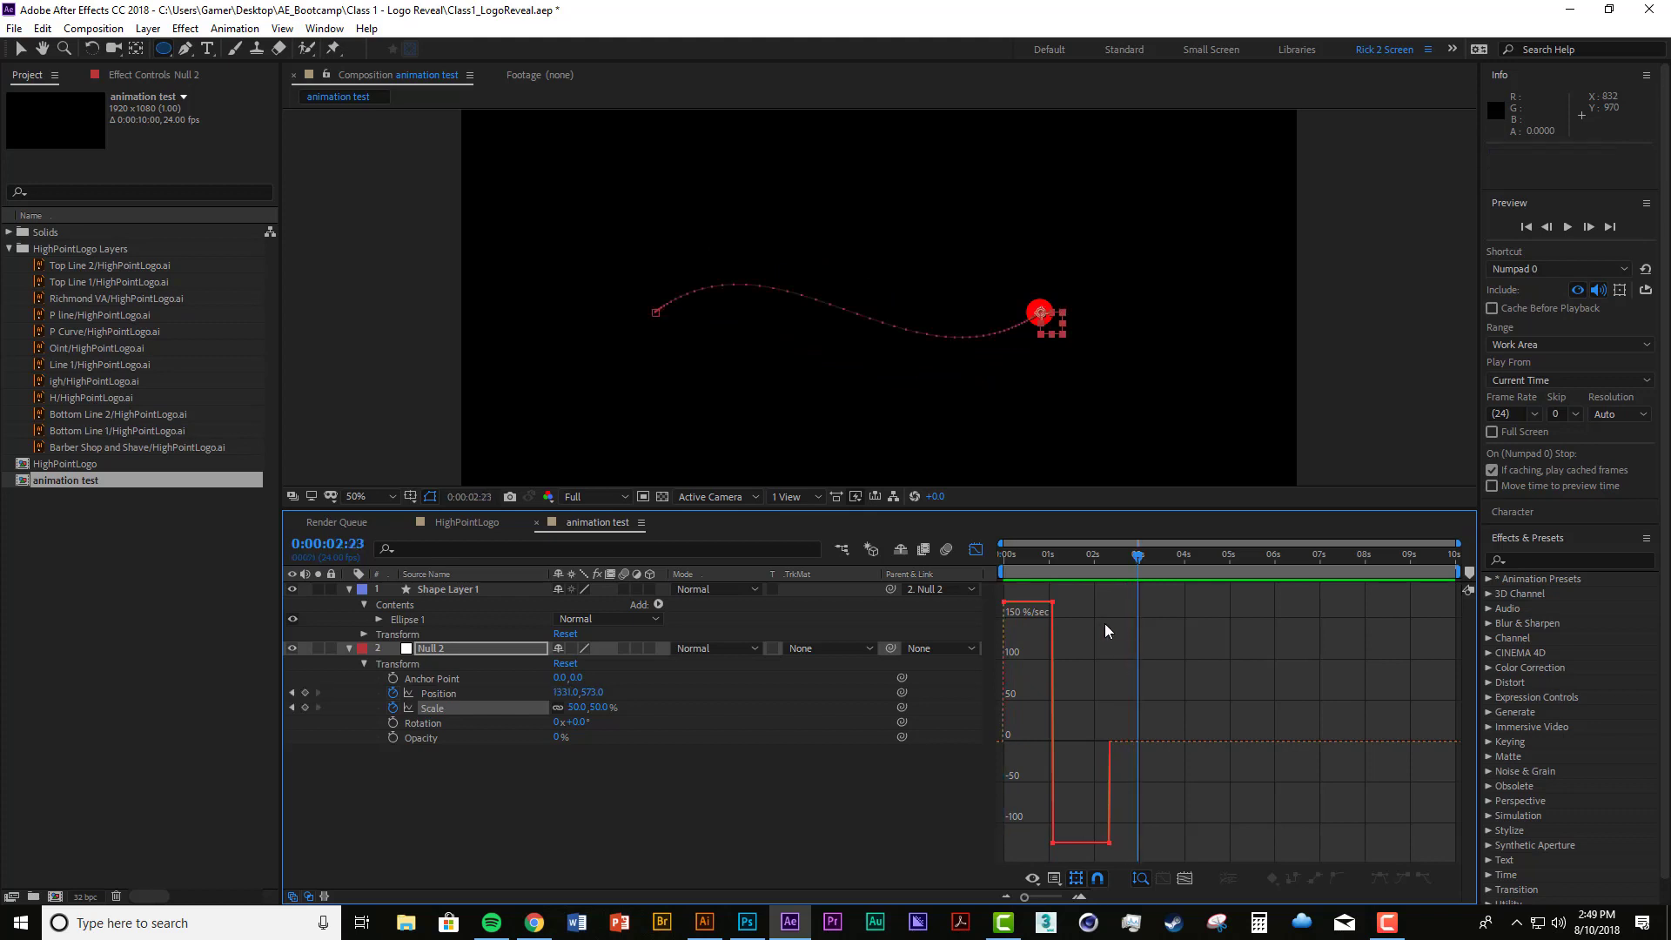
{"action": "left_click_drag", "start_coordinate": [1036, 552], "coordinate": [990, 551]}
{"action": "key", "text": "space"}
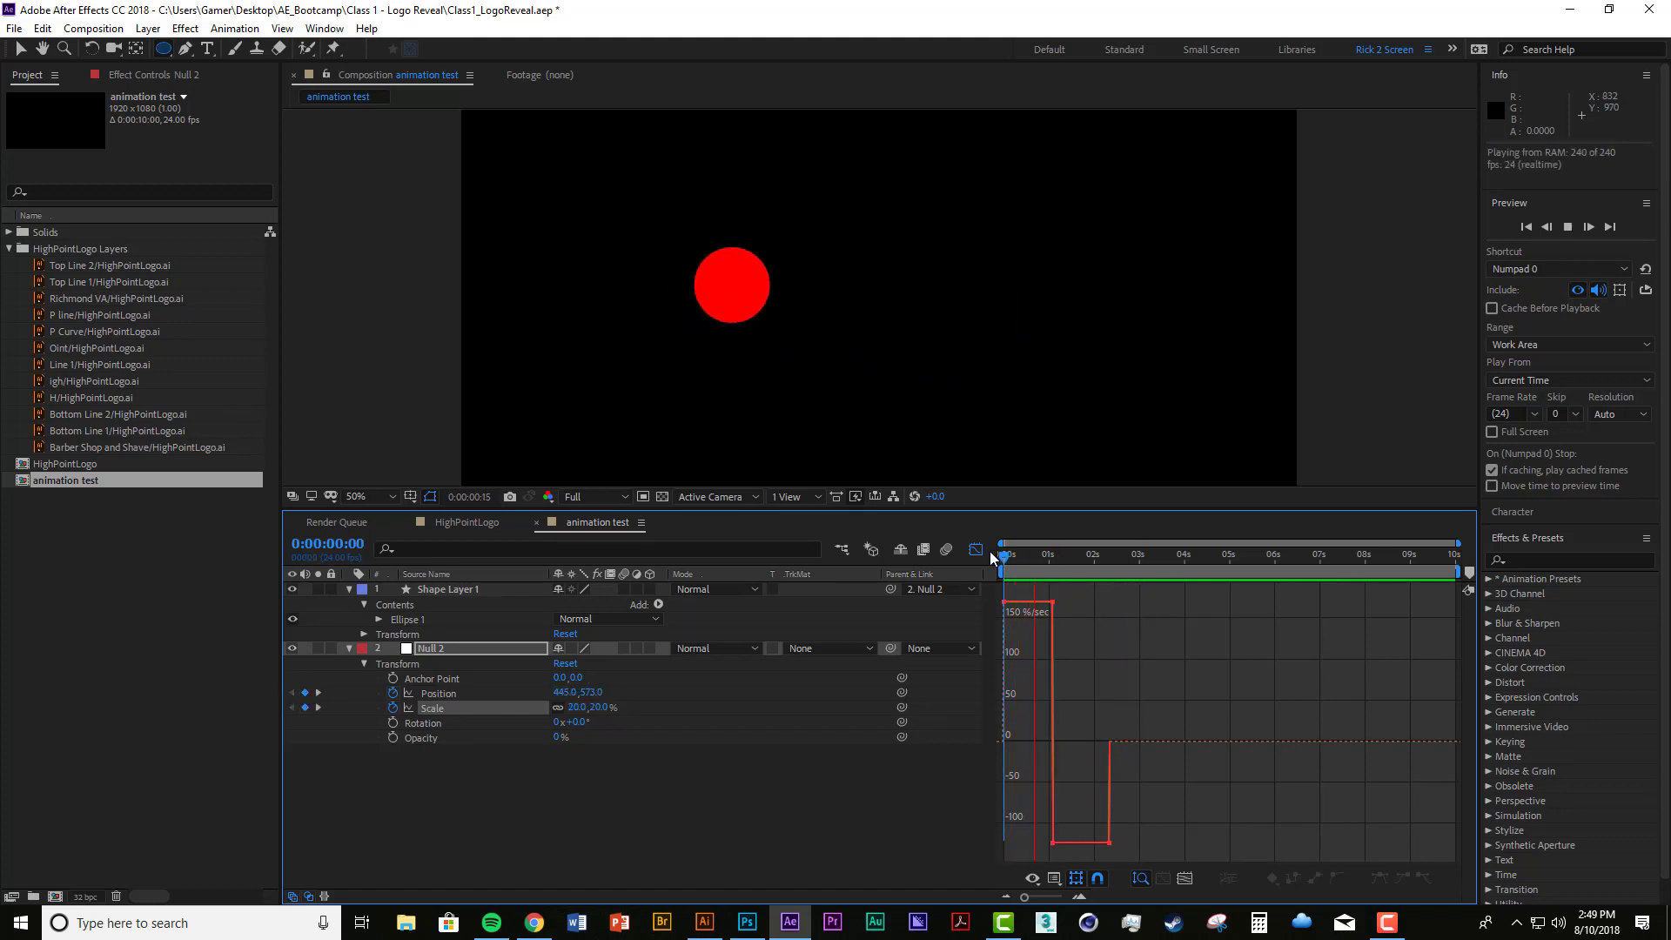
{"action": "left_click", "coordinate": [1103, 555]}
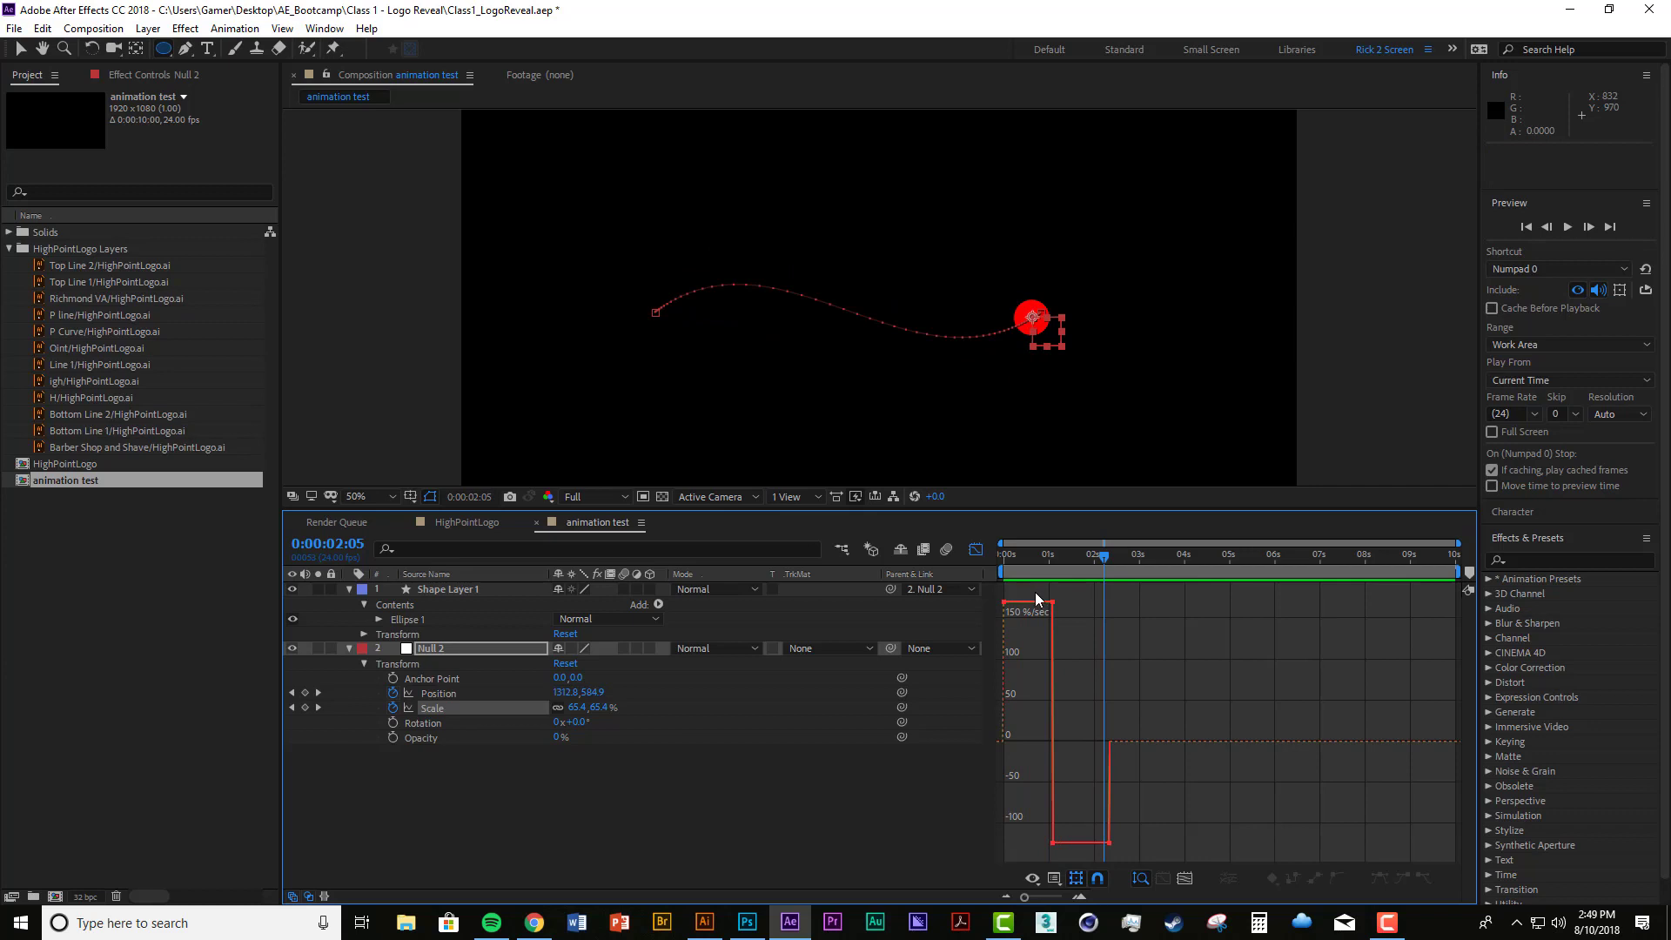
{"action": "left_click_drag", "start_coordinate": [1052, 555], "coordinate": [984, 545]}
{"action": "key", "text": "space"}
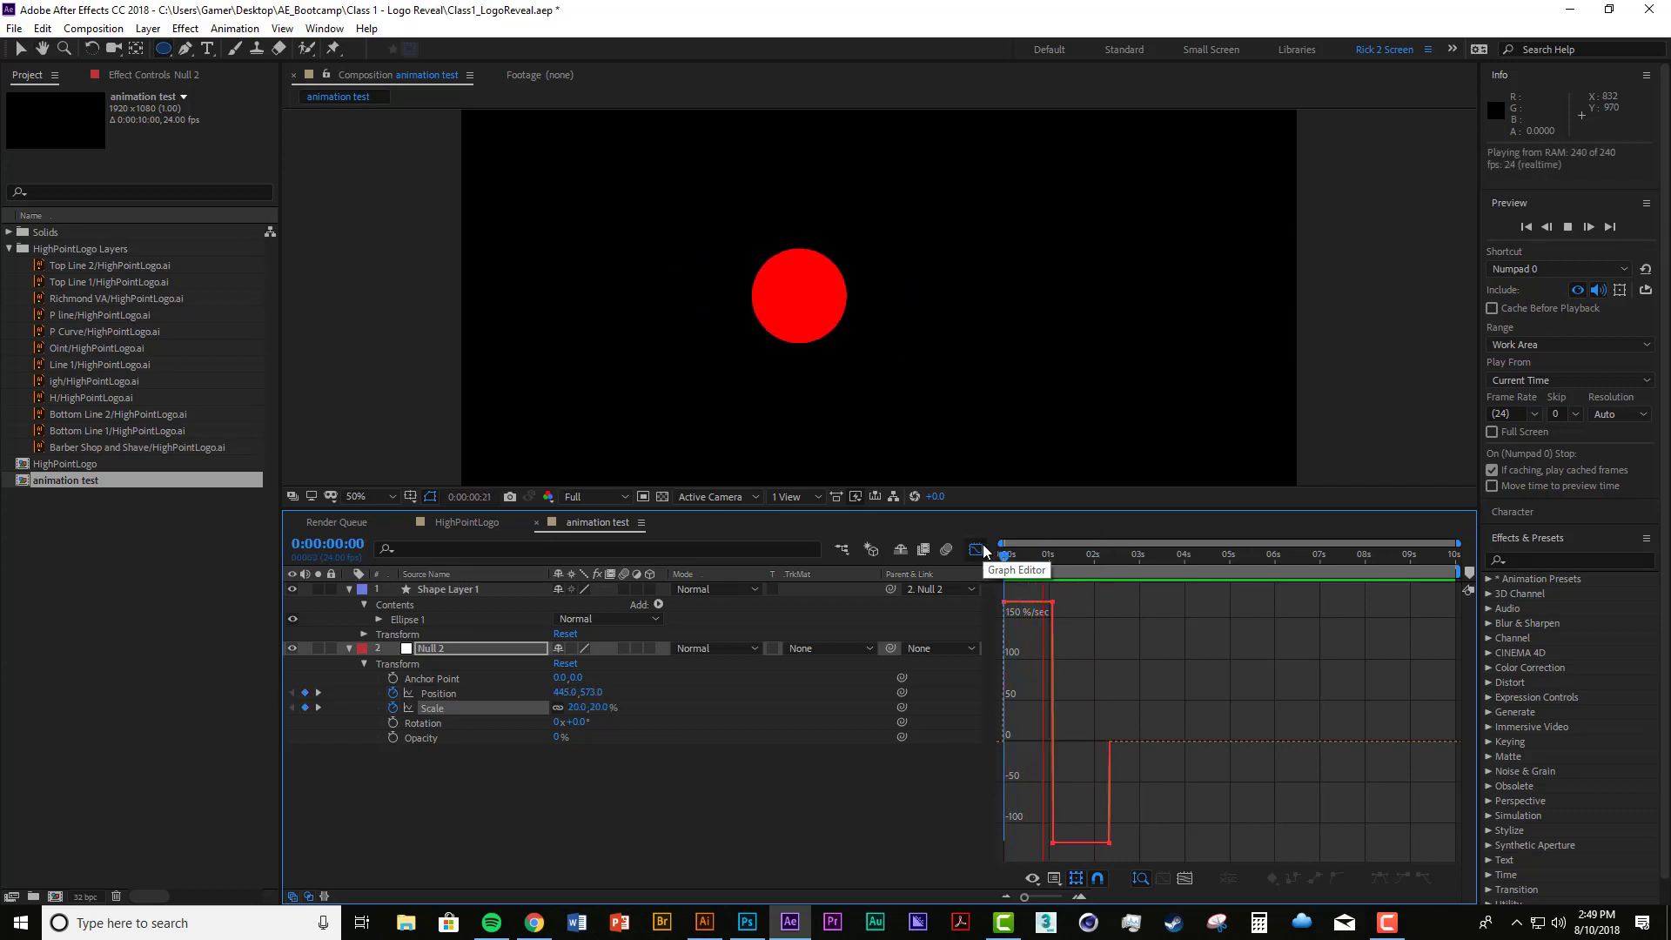
{"action": "left_click", "coordinate": [1133, 554]}
{"action": "left_click_drag", "start_coordinate": [1078, 557], "coordinate": [998, 554]}
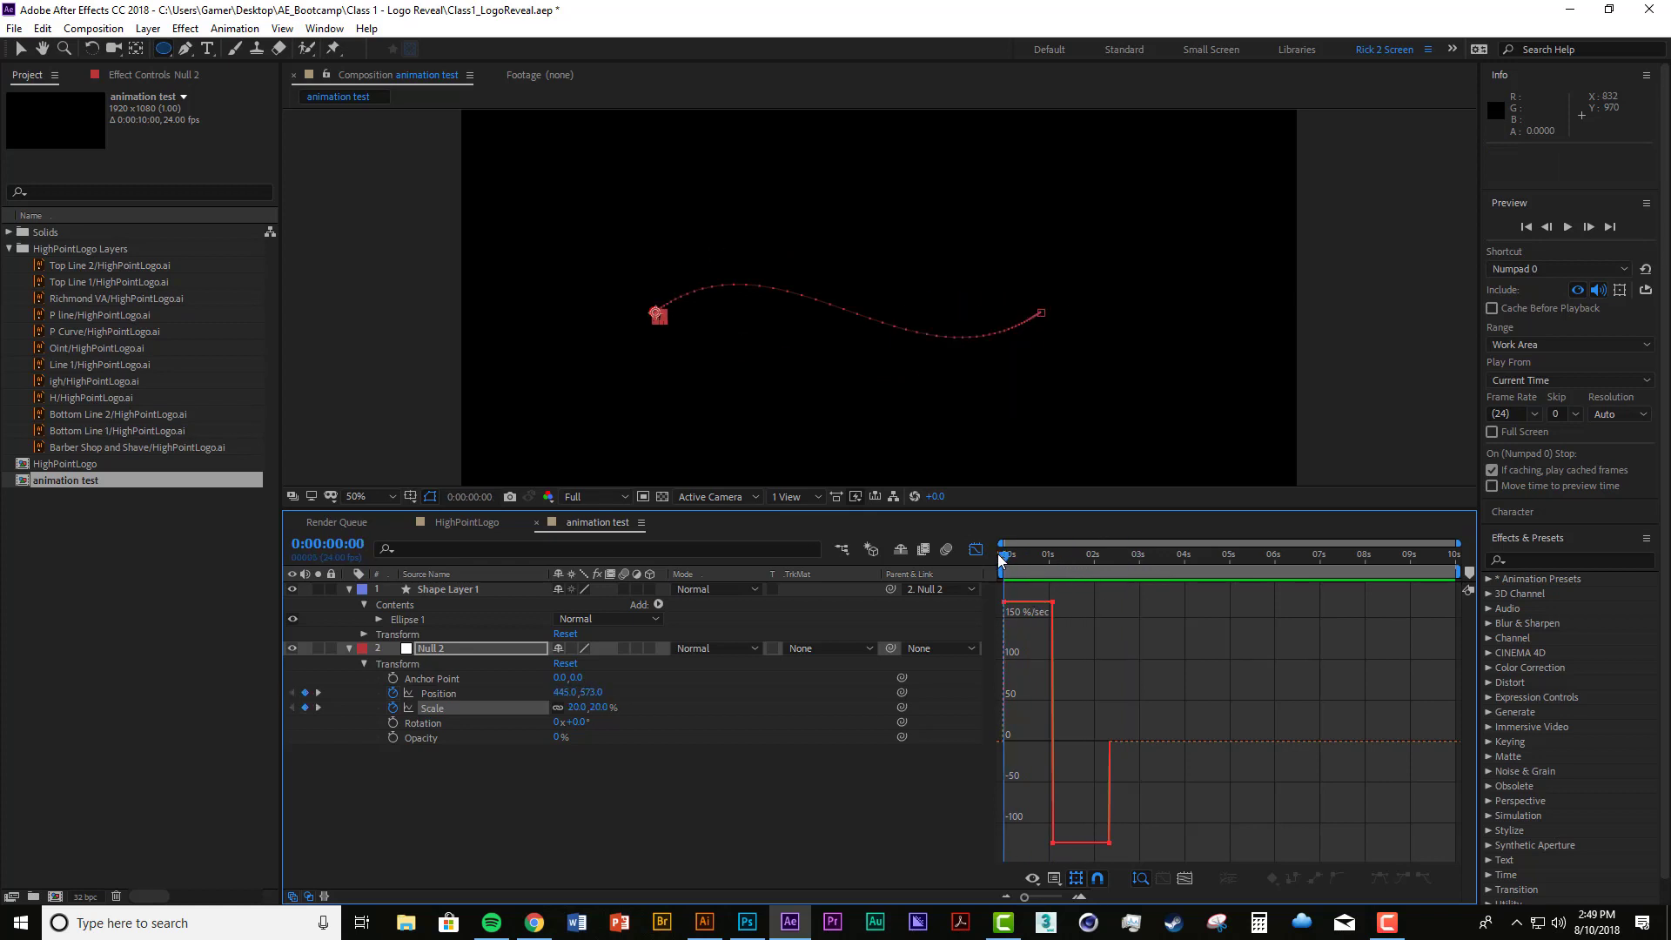
Step: Ease all three Scale keyframes by lowering their speeds to about 0 %/sec in the speed graph, and preview the animation
{"action": "left_click_drag", "start_coordinate": [1009, 611], "coordinate": [985, 744]}
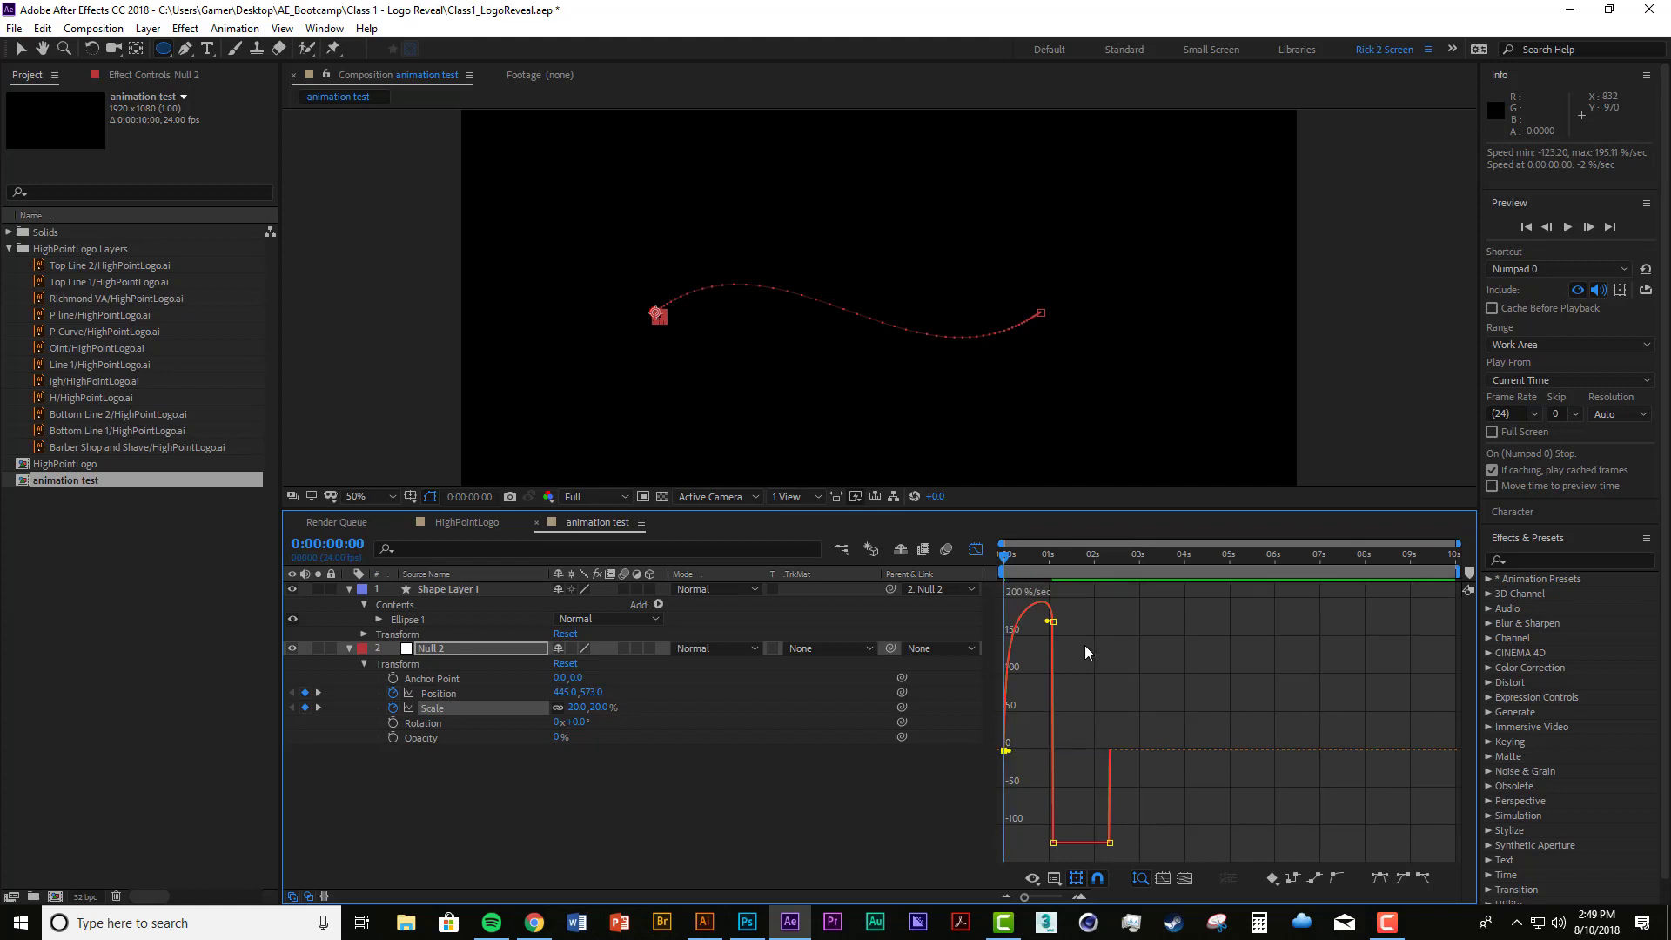
{"action": "left_click_drag", "start_coordinate": [1054, 844], "coordinate": [1053, 746]}
{"action": "left_click_drag", "start_coordinate": [1050, 620], "coordinate": [1026, 750]}
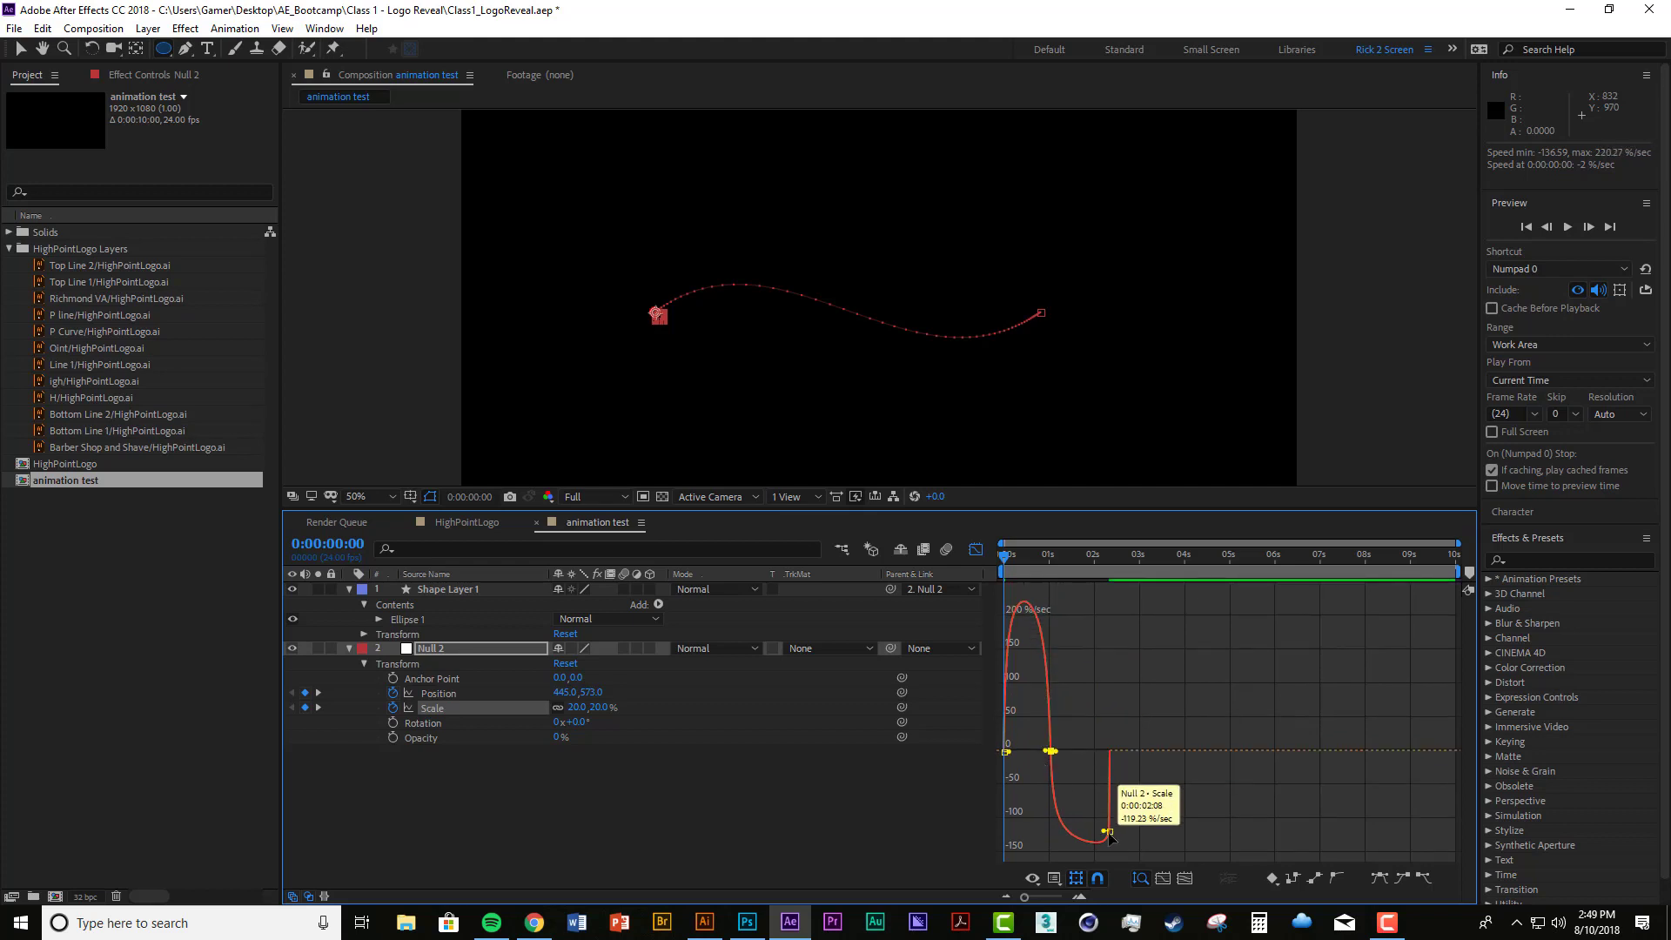
{"action": "left_click_drag", "start_coordinate": [1109, 837], "coordinate": [1101, 755]}
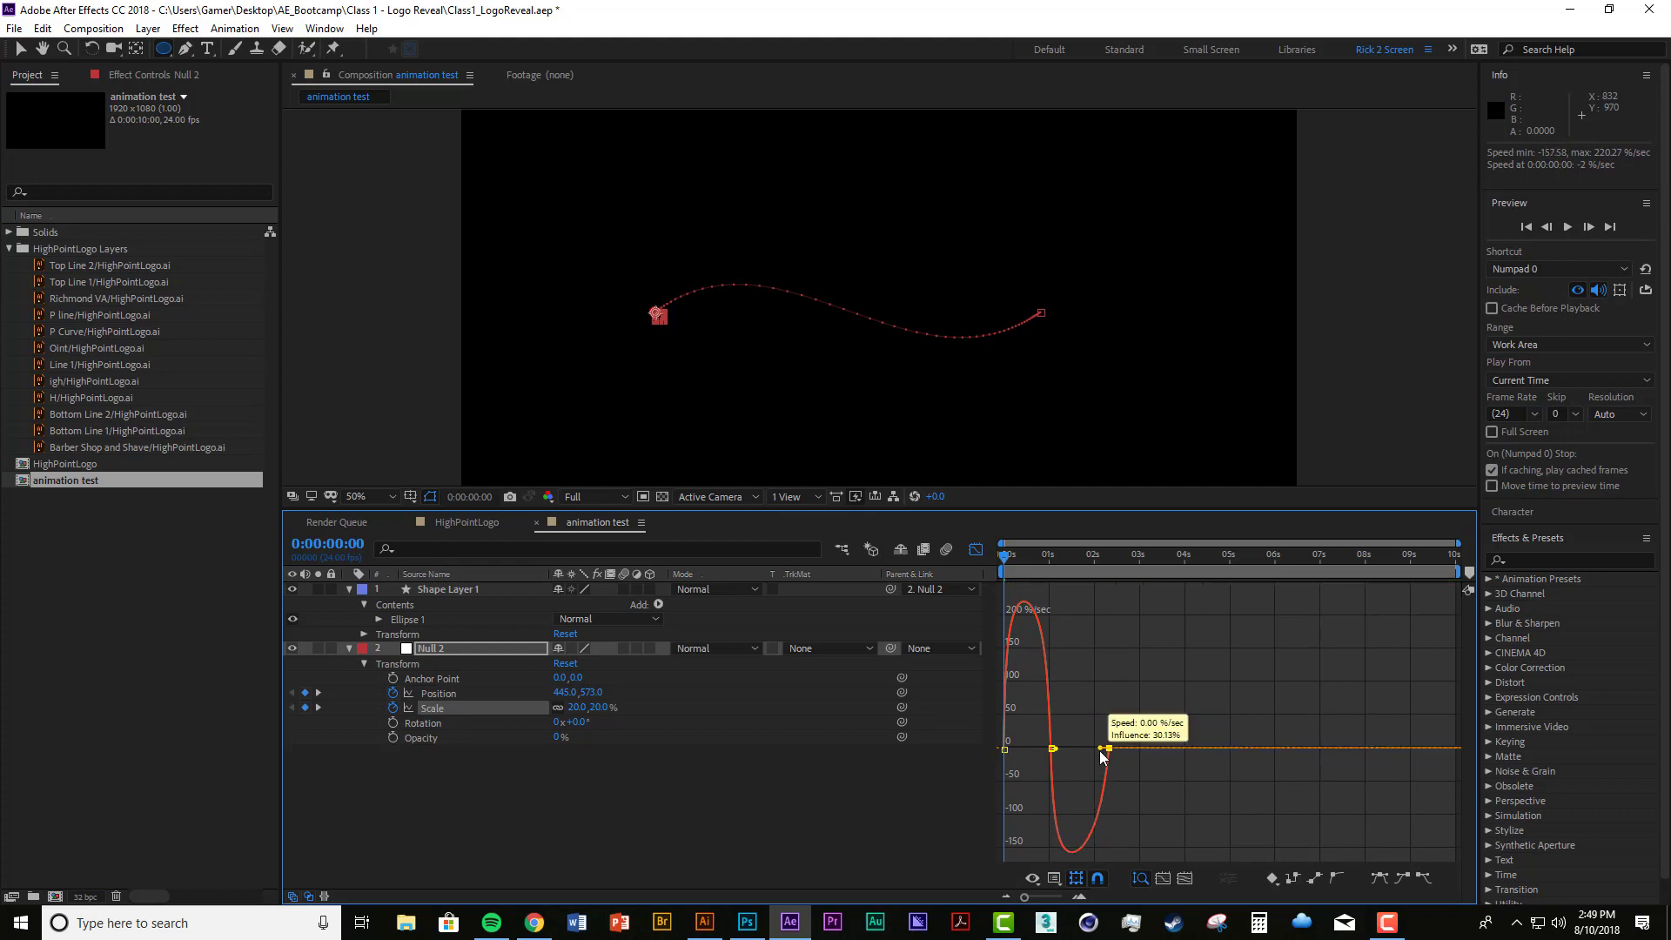
{"action": "left_click", "coordinate": [1090, 712]}
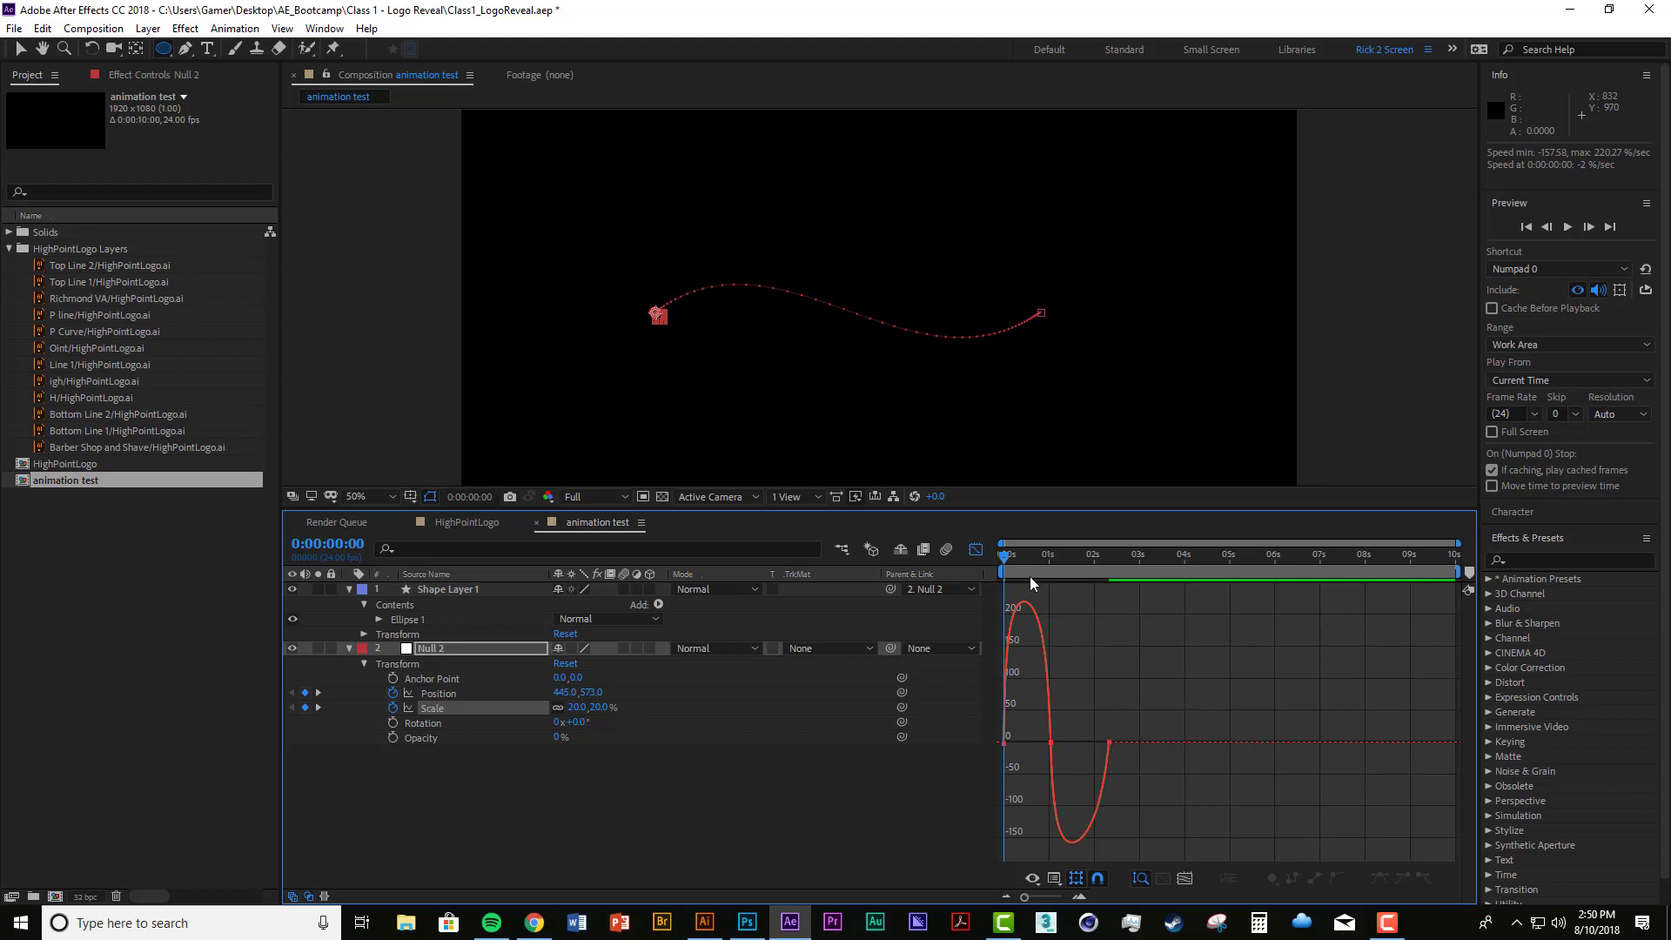
{"action": "key", "text": "space"}
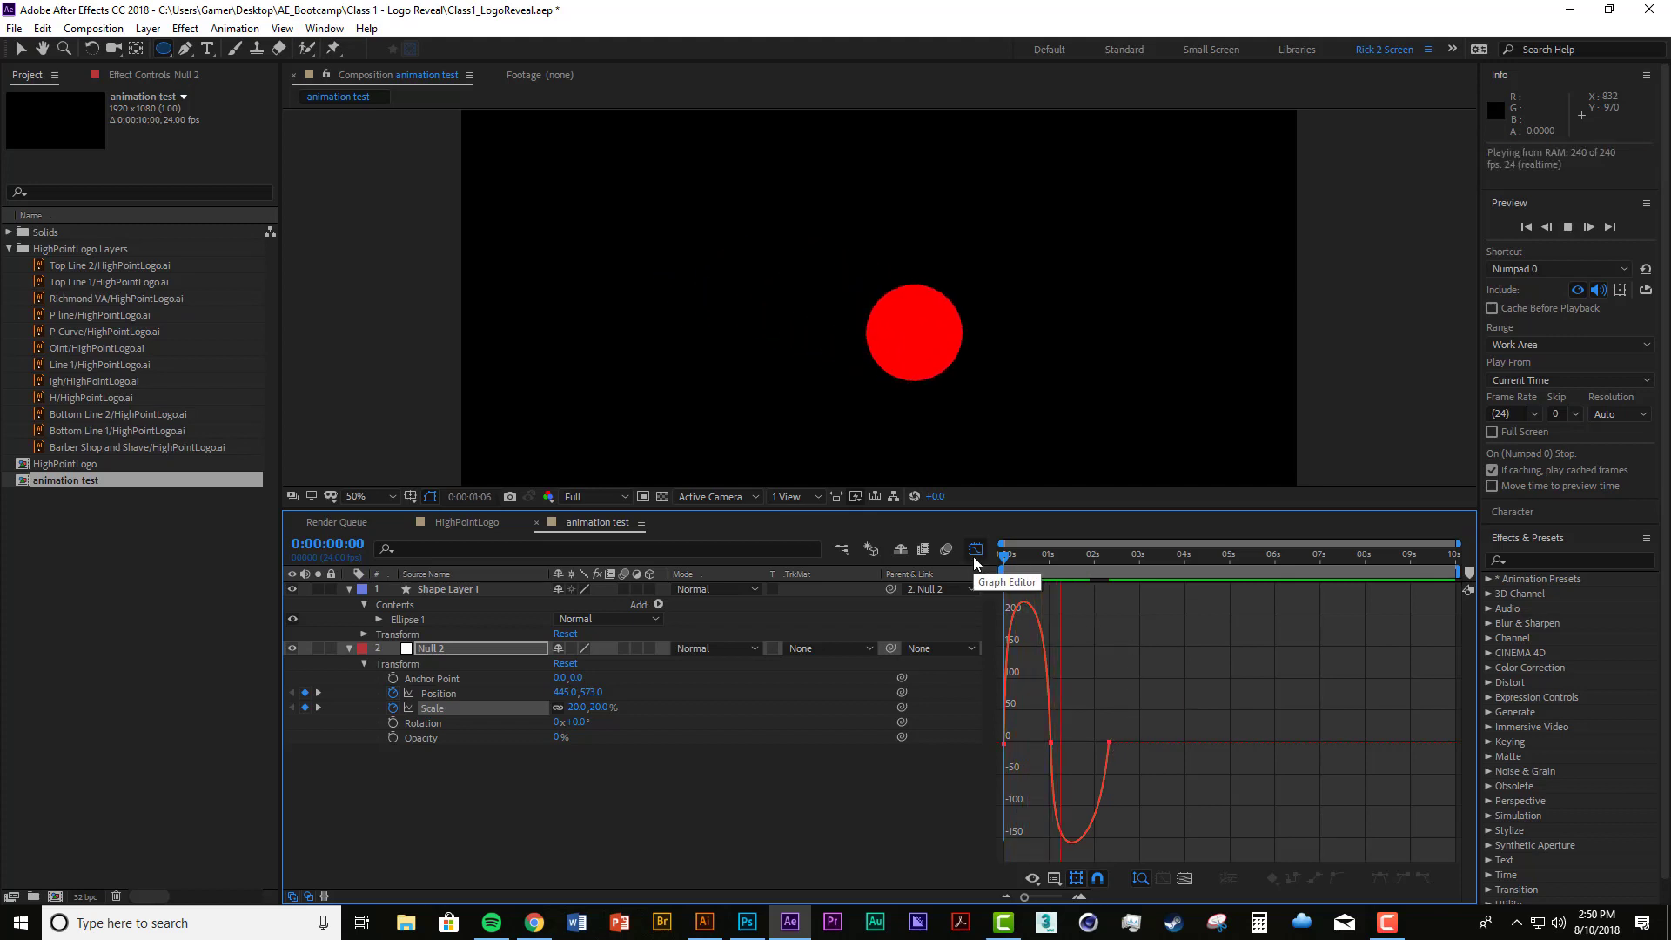
{"action": "key", "text": "space"}
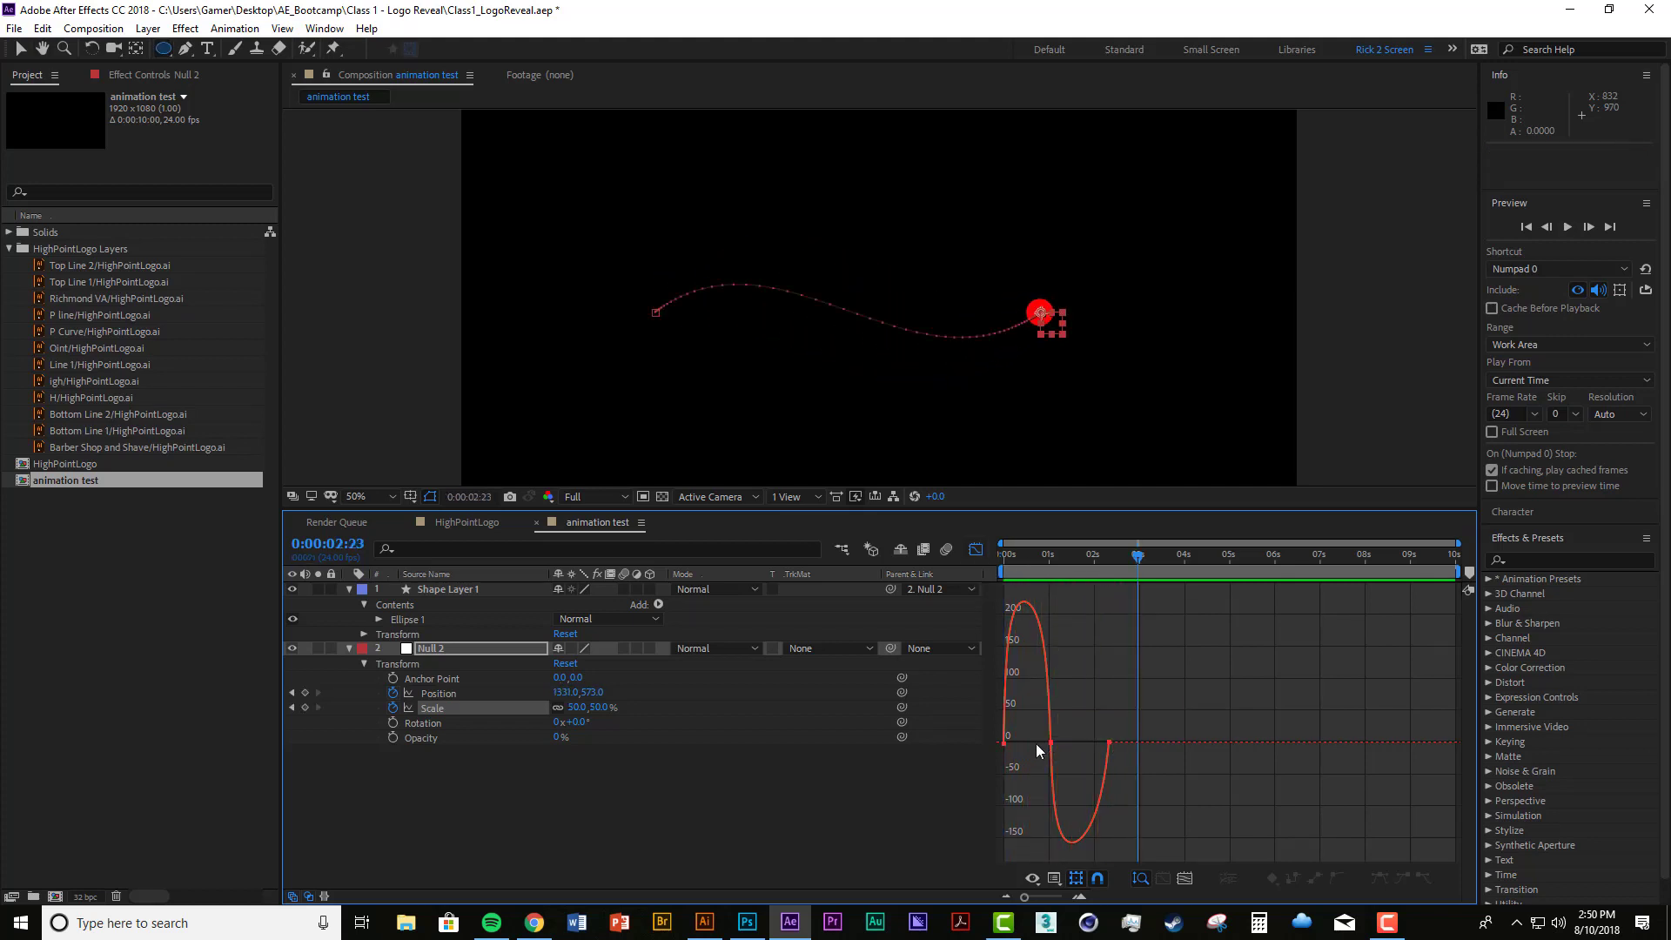
Step: Extend the first and last Scale keyframes' influence handles toward the middle keyframe for sharp speed peaks around it, and preview the animation
{"action": "left_click", "coordinate": [1014, 745]}
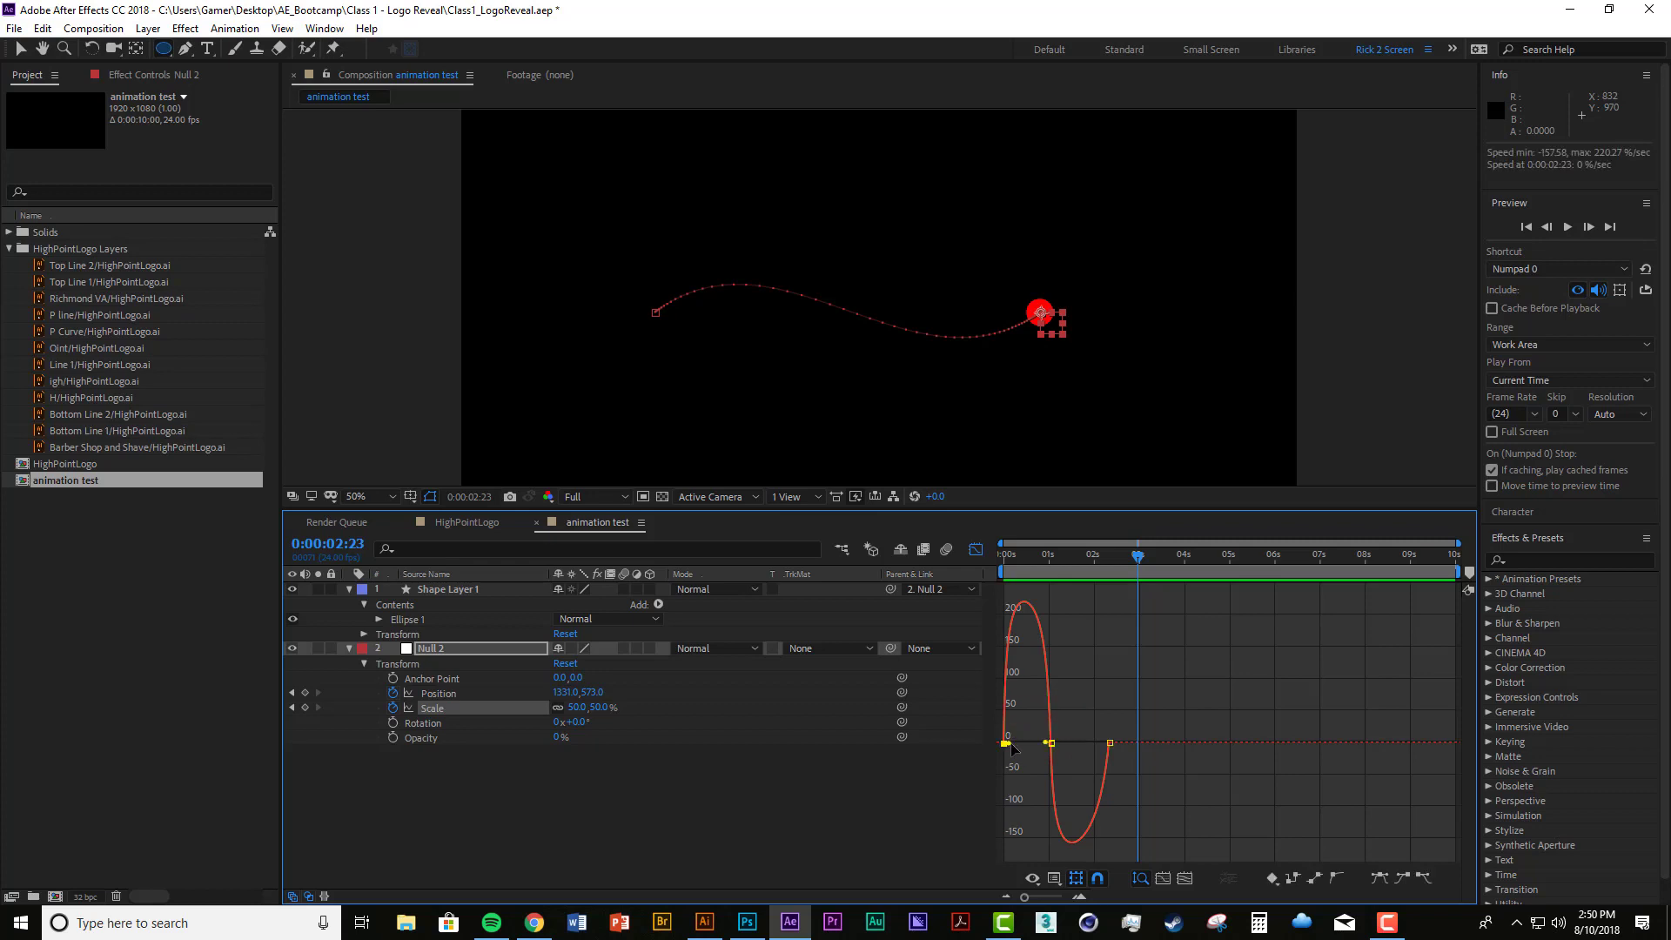
{"action": "left_click_drag", "start_coordinate": [1013, 746], "coordinate": [1063, 776]}
{"action": "left_click", "coordinate": [1089, 681]}
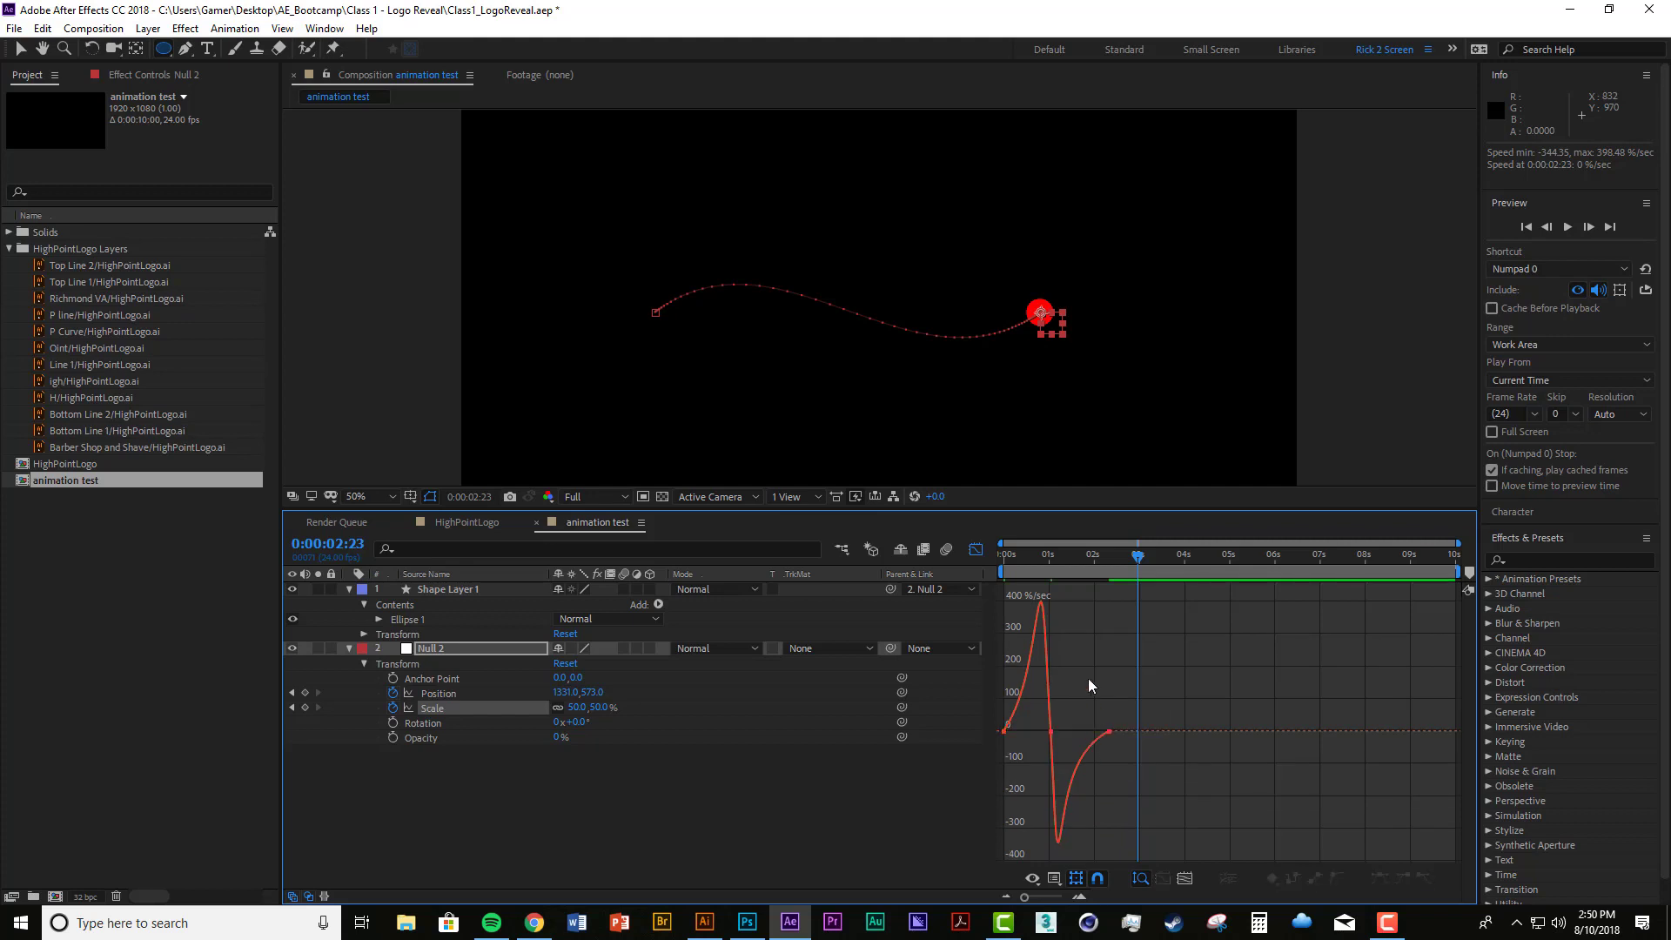
{"action": "key", "text": "space"}
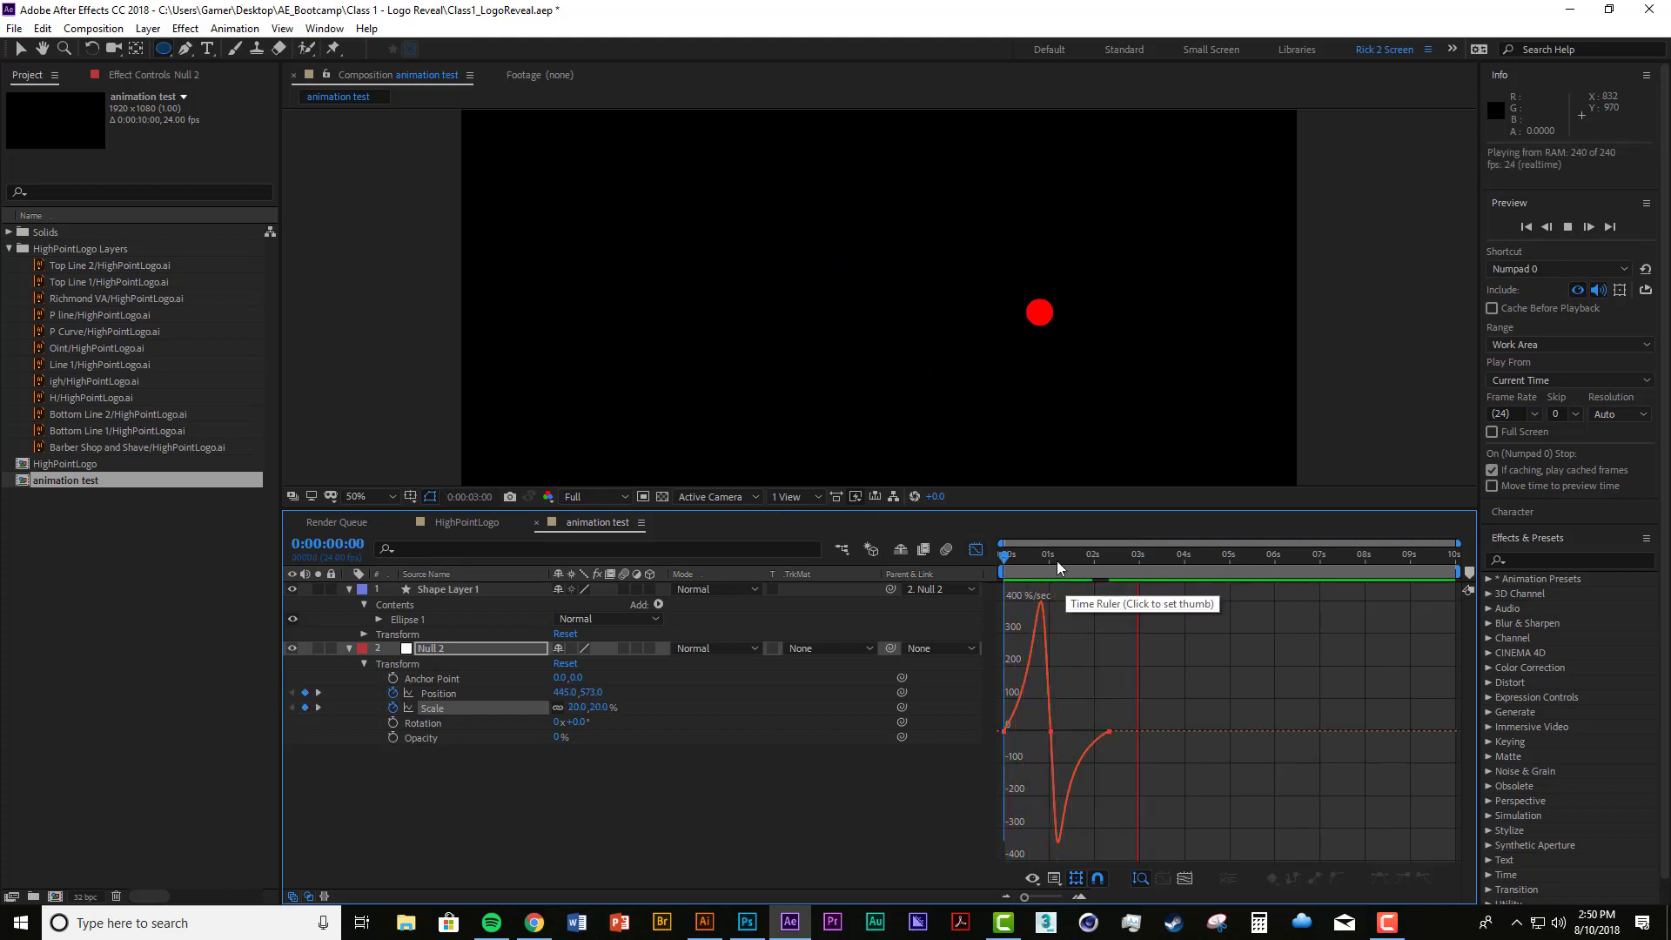
{"action": "key", "text": "space"}
{"action": "key", "text": "space"}
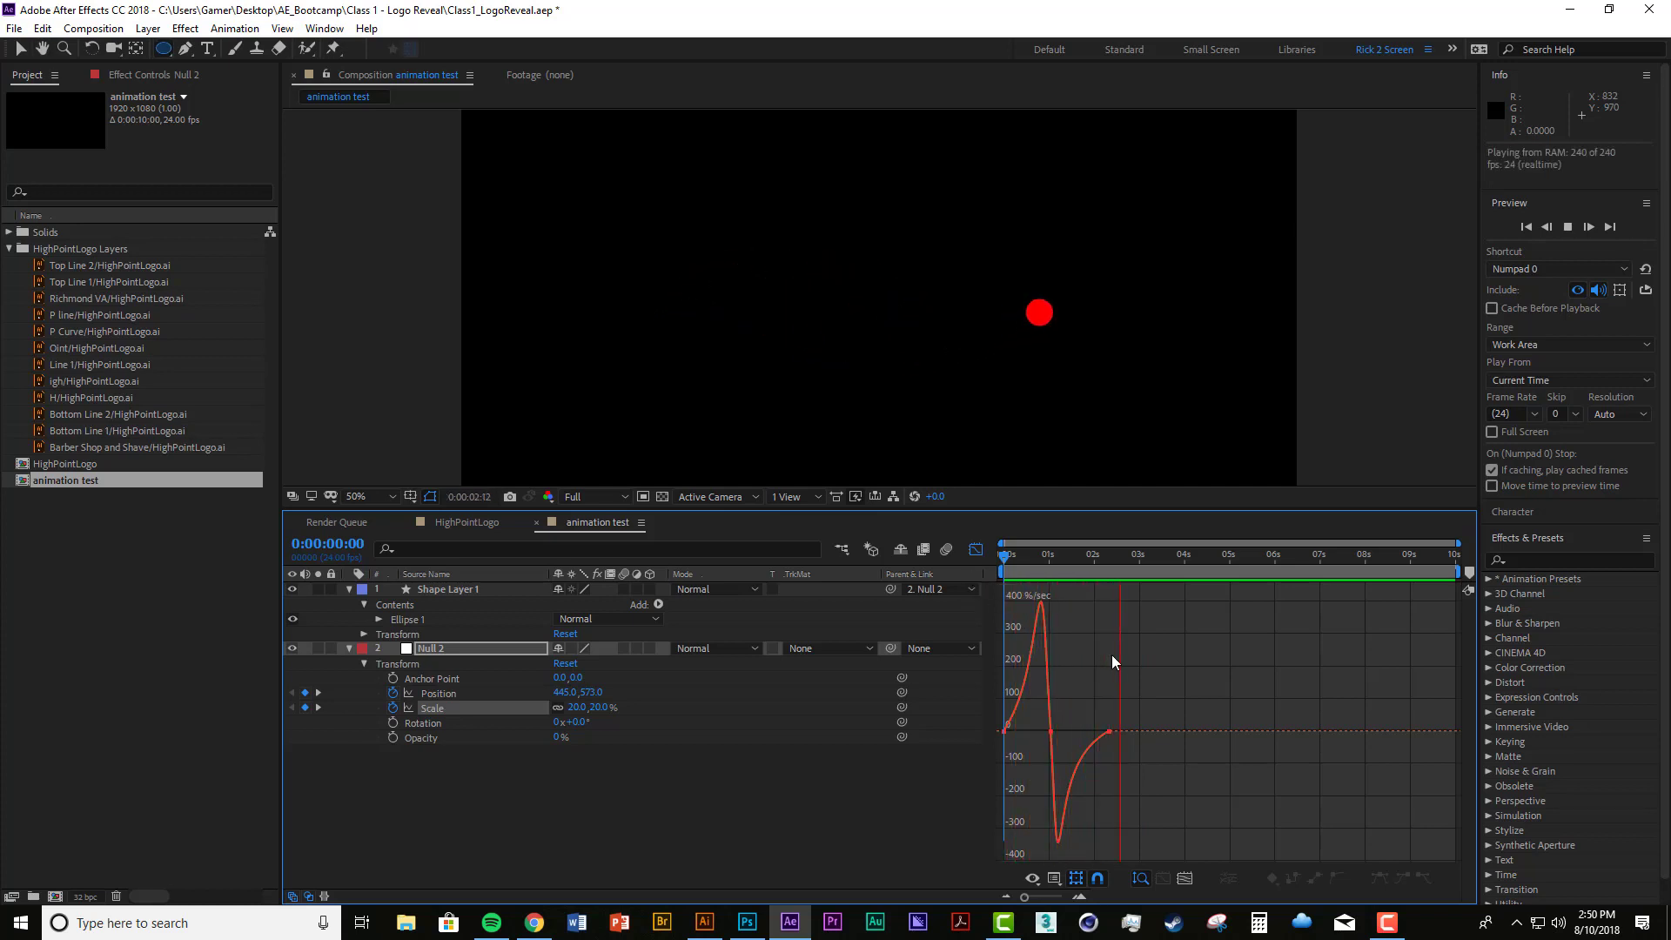
Step: Replay the eased scale and position animation from the start, and save the project
{"action": "left_click", "coordinate": [1026, 556]}
{"action": "key", "text": "space"}
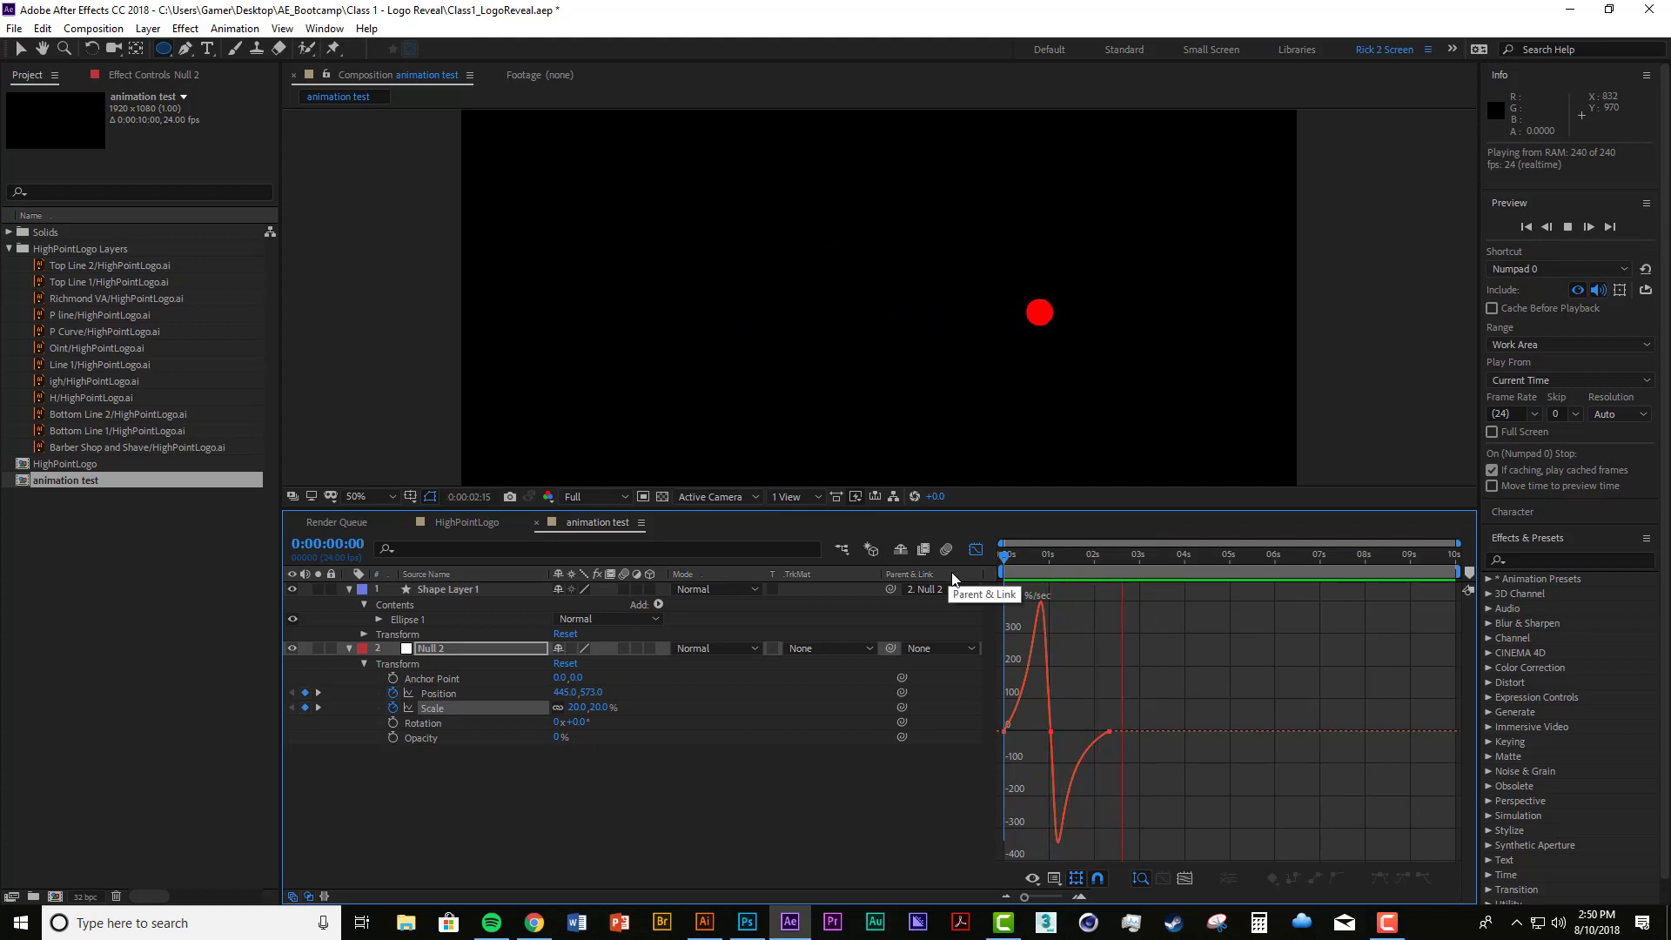
{"action": "key", "text": "space"}
{"action": "key", "text": "space"}
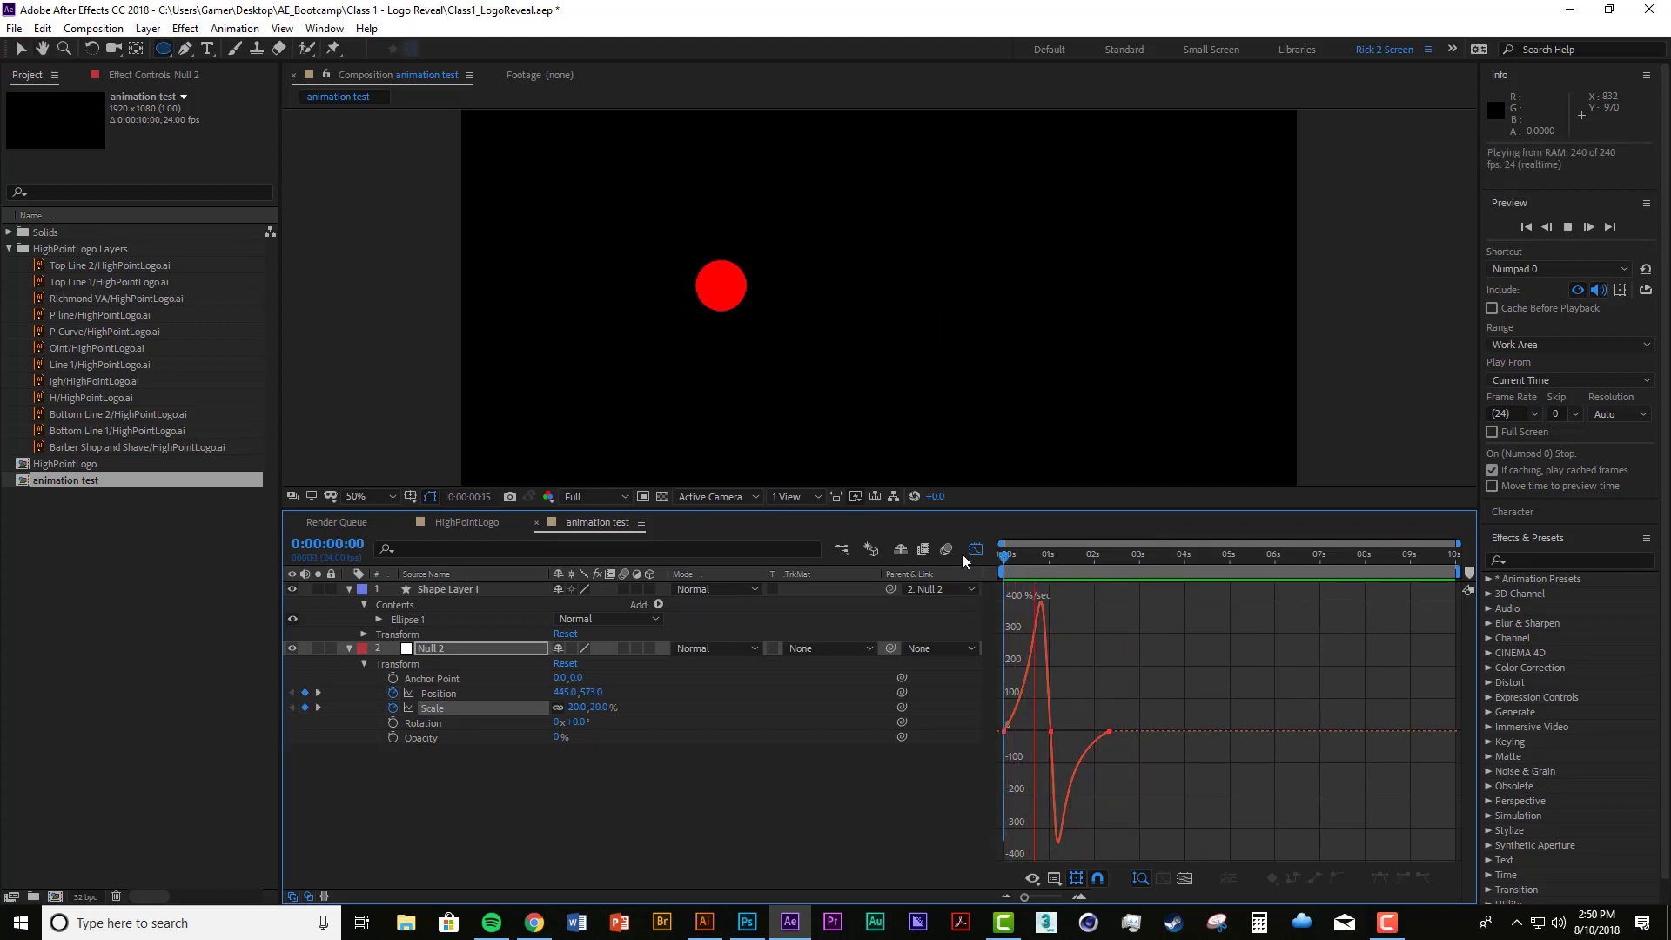
{"action": "key", "text": "space"}
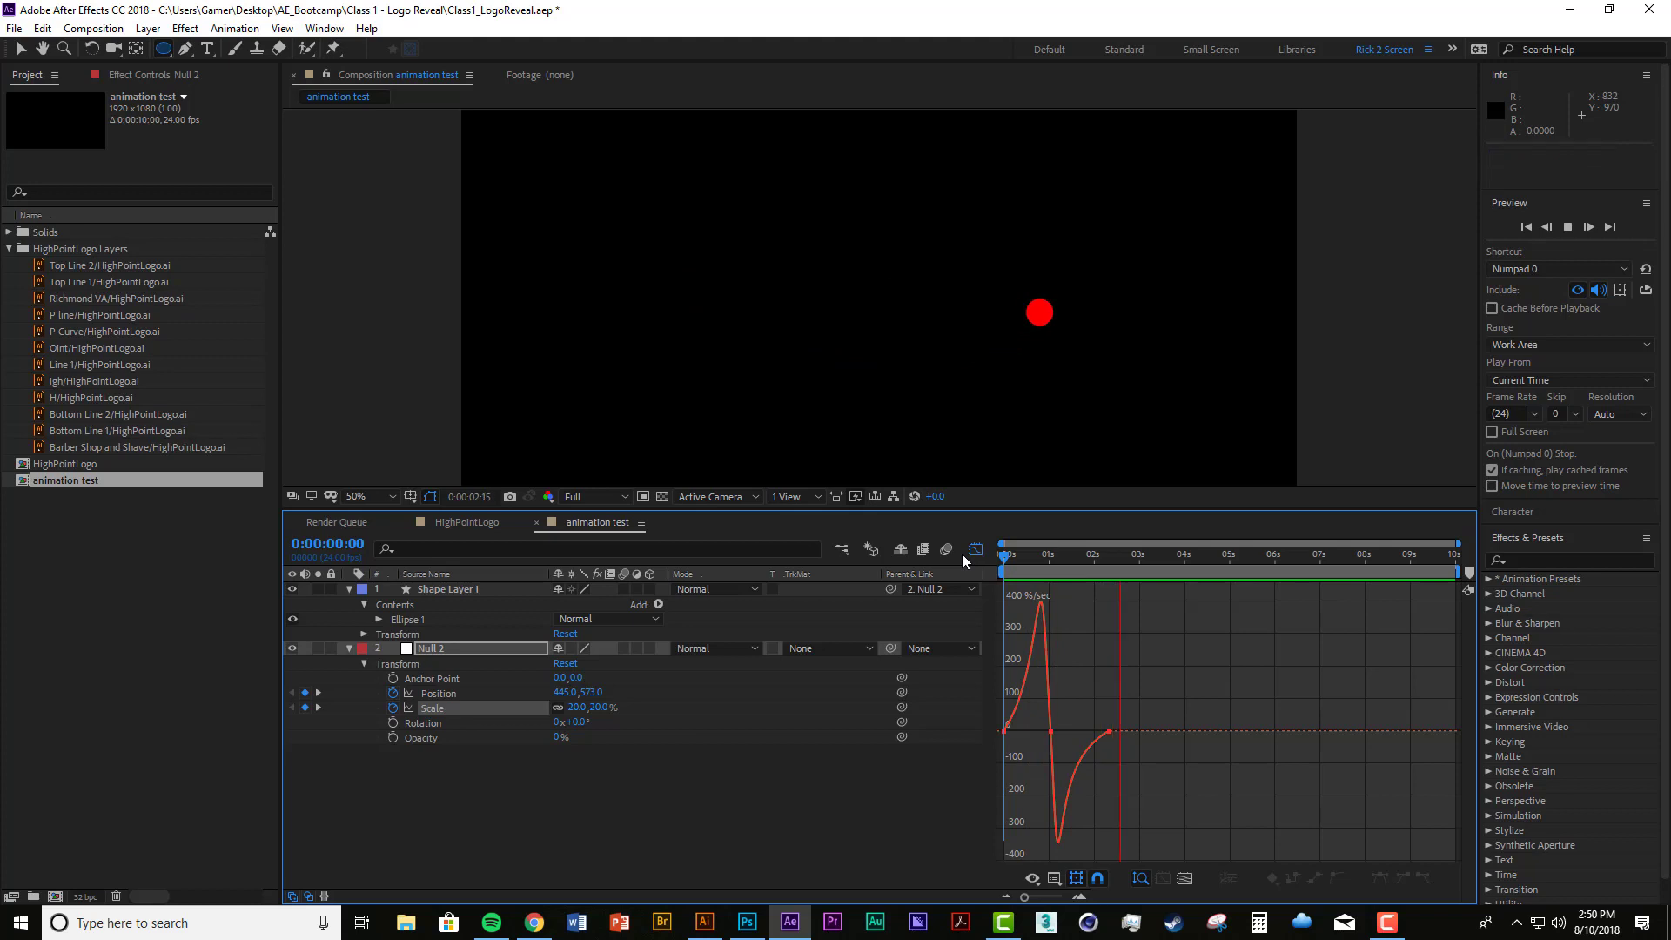
{"action": "key", "text": "ctrl+s"}
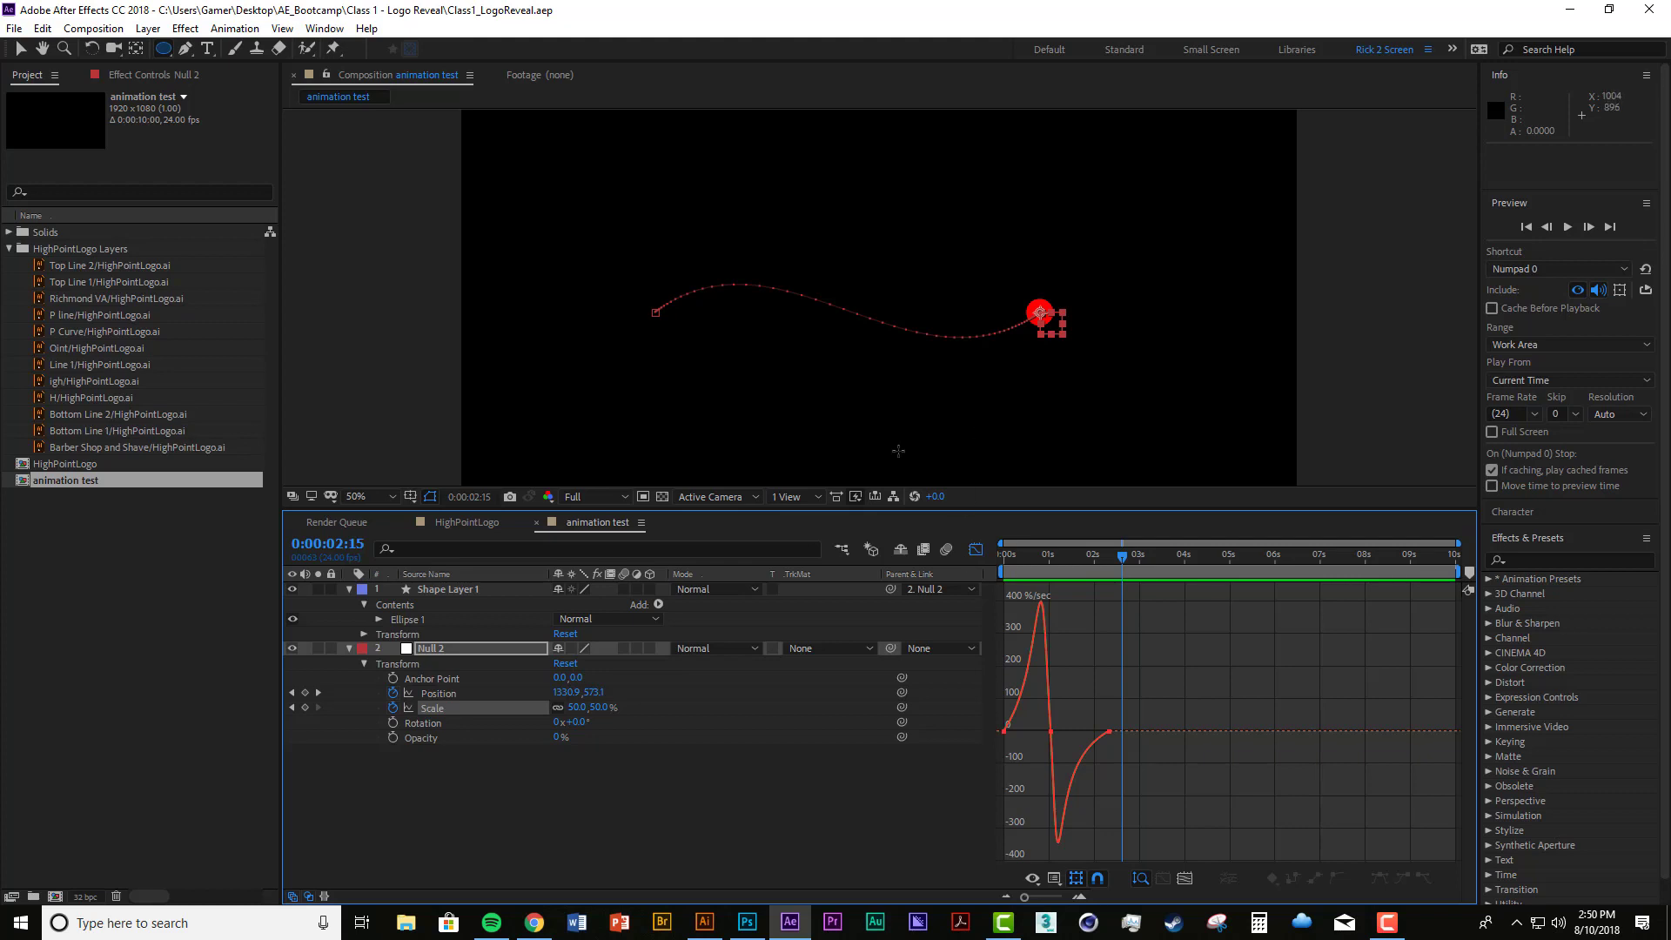
{"action": "key", "text": "space"}
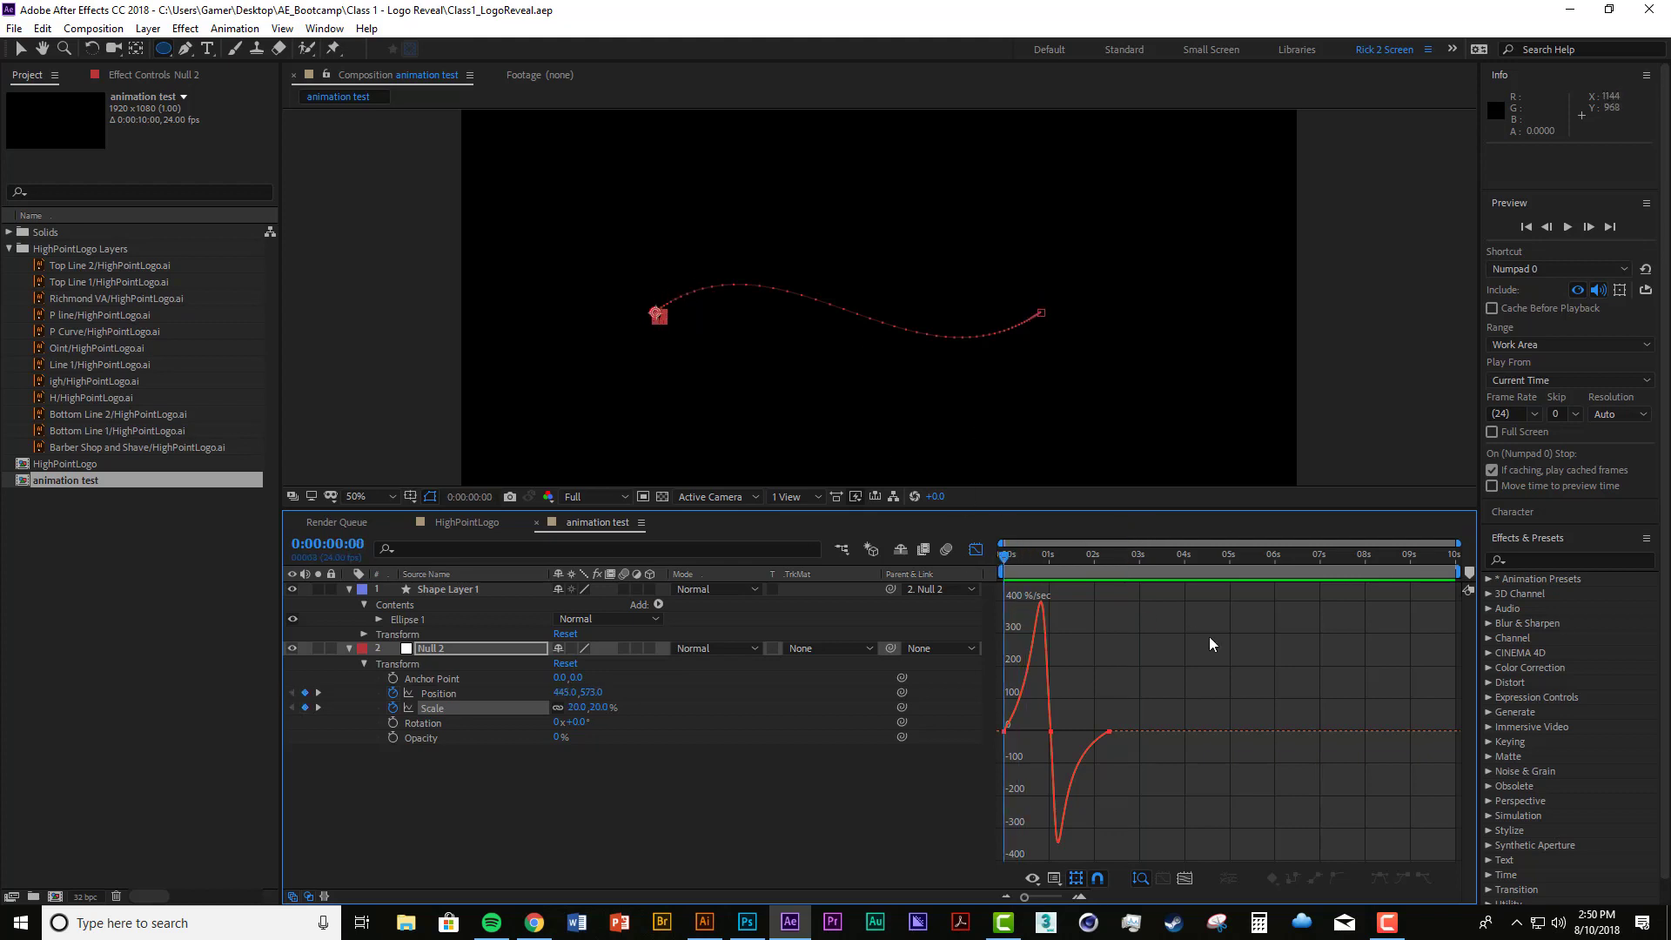